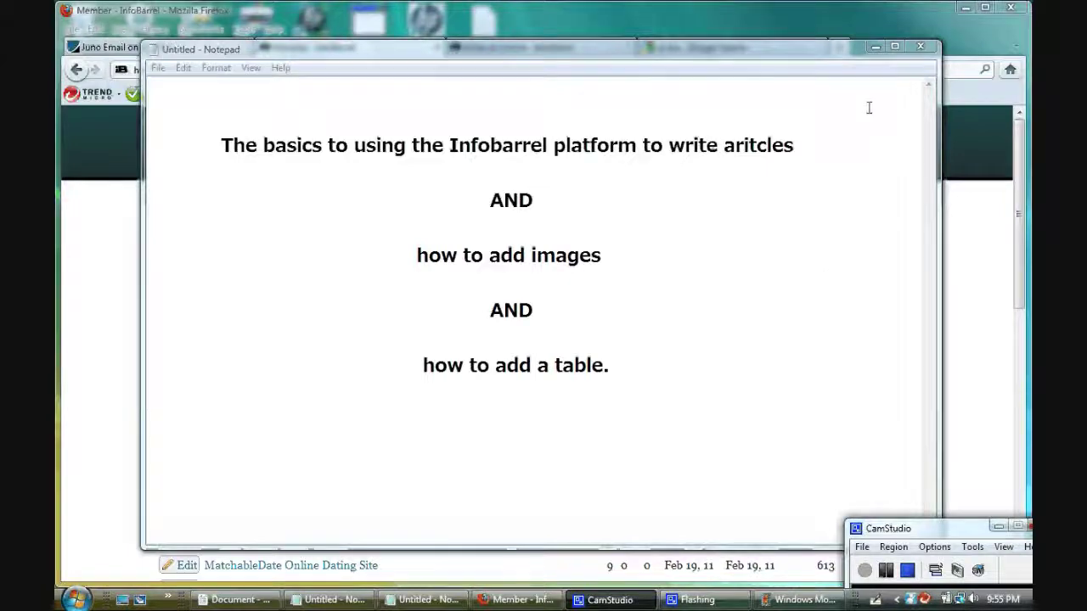
Step: Open InfoBarrel's article creation page and review its content guidelines and the title and URL form
{"action": "left_click", "coordinate": [876, 48]}
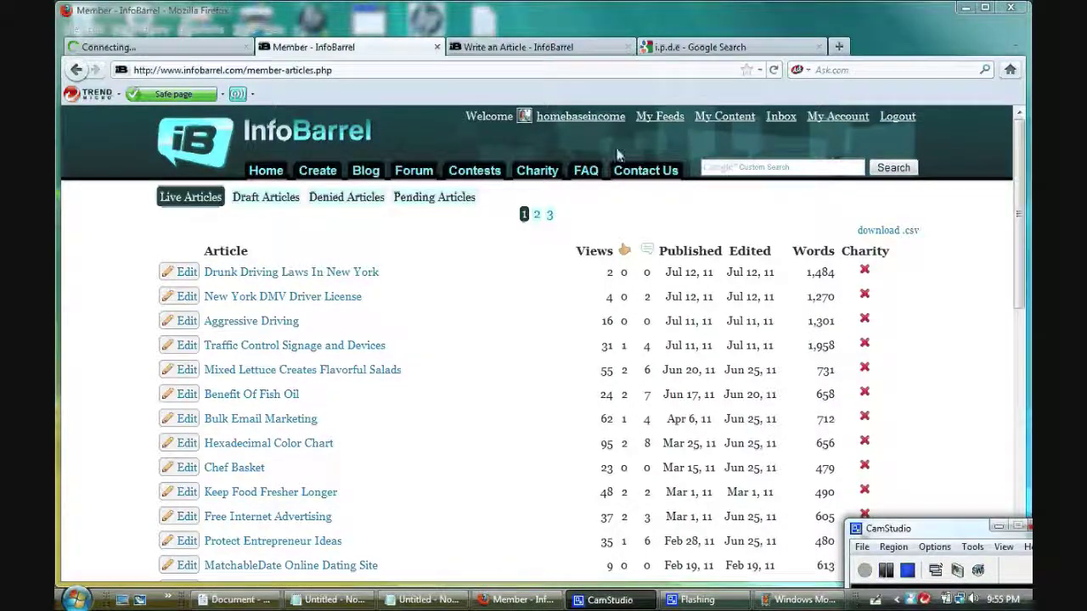
{"action": "left_click", "coordinate": [326, 174]}
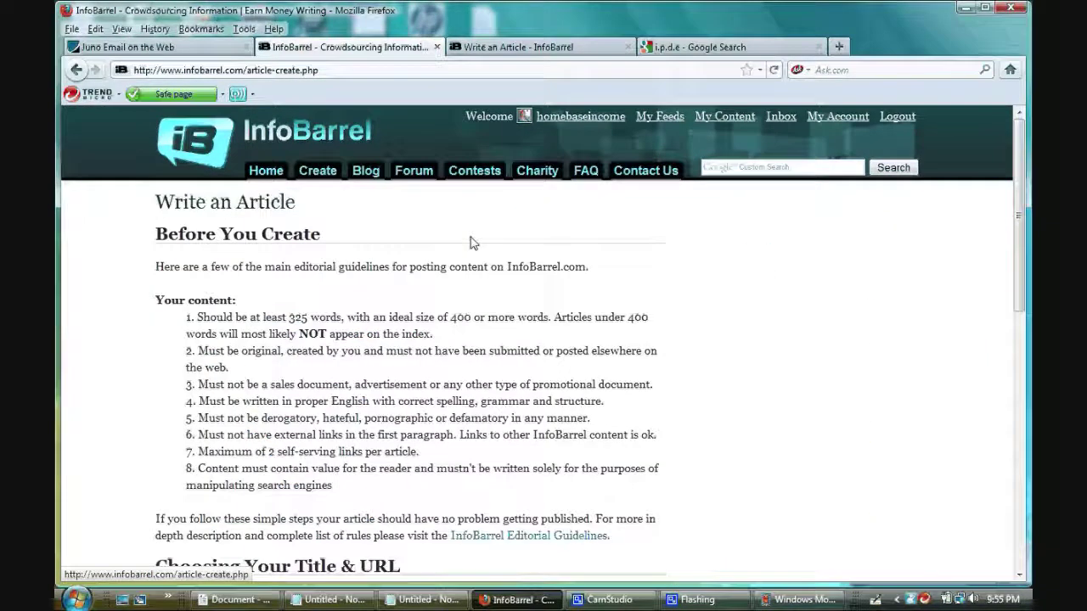
{"action": "scroll", "coordinate": [606, 309], "scroll_direction": "down", "scroll_amount": 2}
{"action": "scroll", "coordinate": [605, 307], "scroll_direction": "down", "scroll_amount": 7}
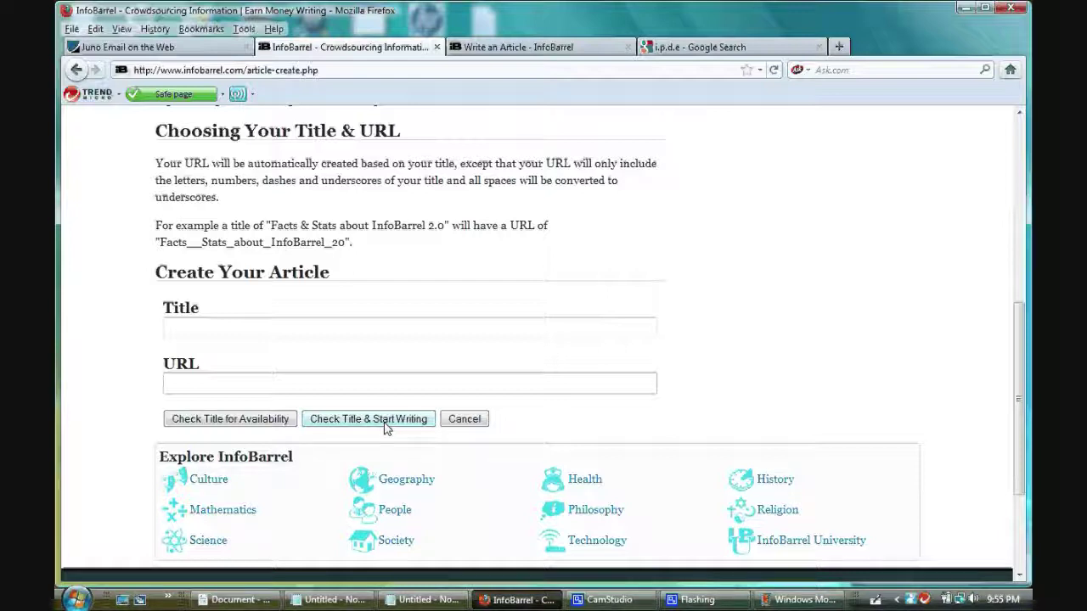
{"action": "left_click", "coordinate": [527, 46]}
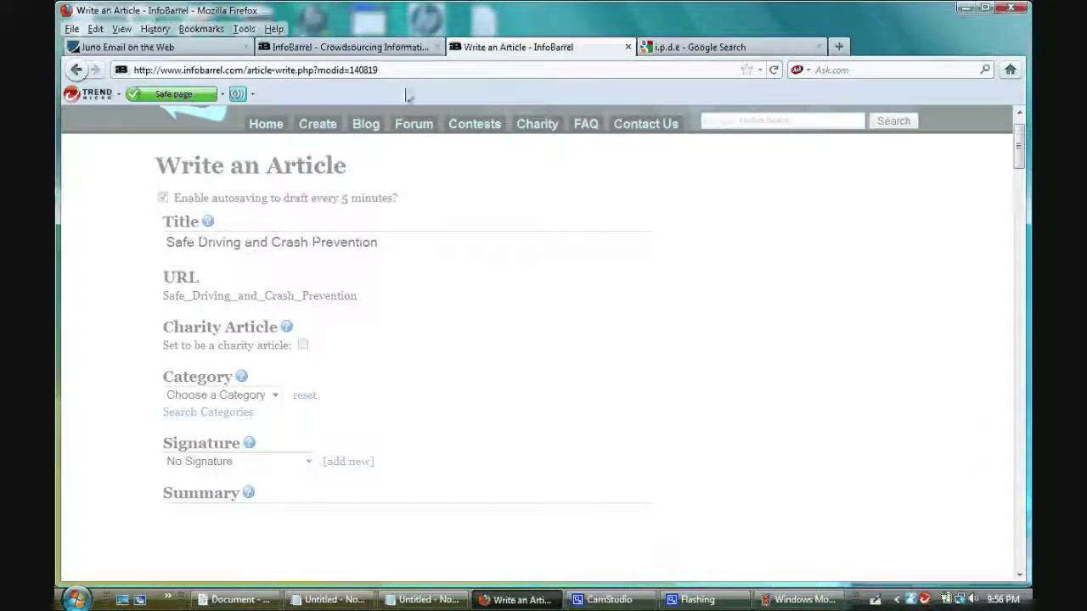
{"action": "key", "text": "ctrl+Page_Up"}
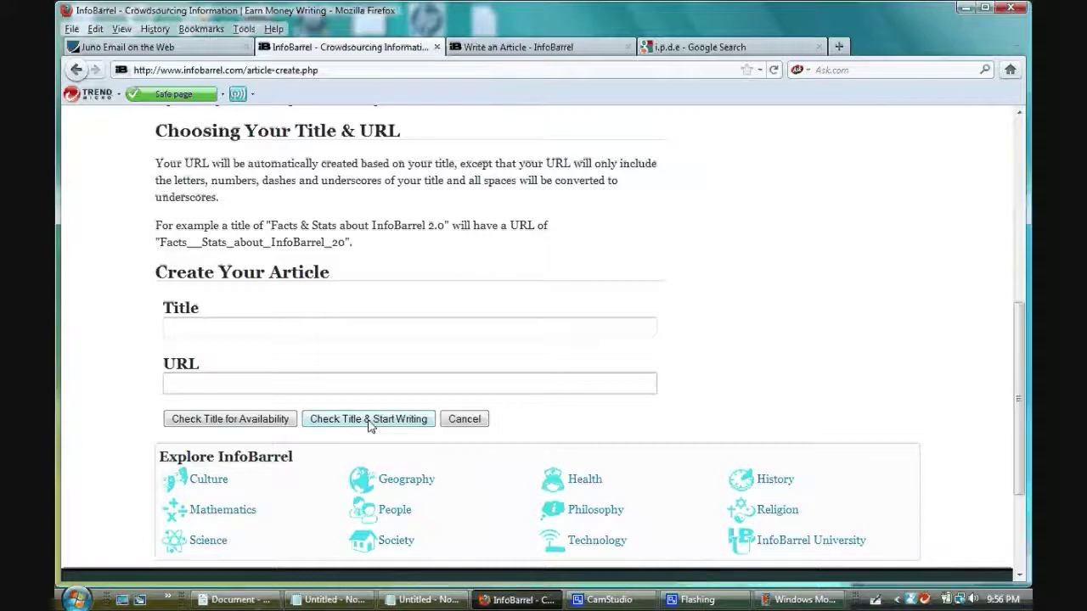
Step: Switch to the "Safe Driving and Crash Prevention" draft and save and close its open text element
{"action": "left_click", "coordinate": [553, 51]}
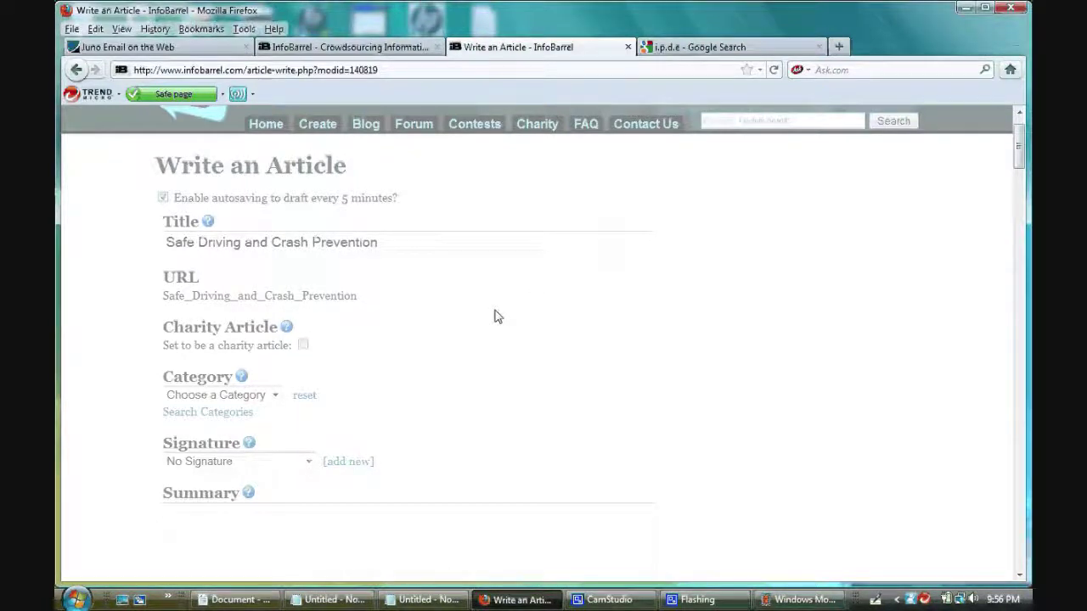
{"action": "scroll", "coordinate": [496, 316], "scroll_direction": "down", "scroll_amount": 2}
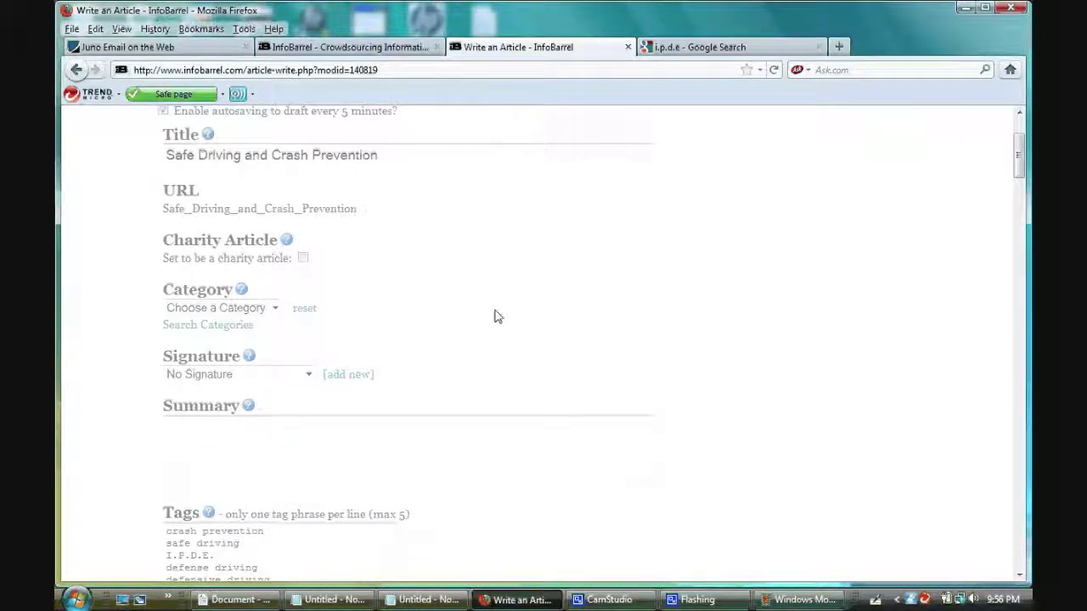
{"action": "scroll", "coordinate": [496, 316], "scroll_direction": "down", "scroll_amount": 5}
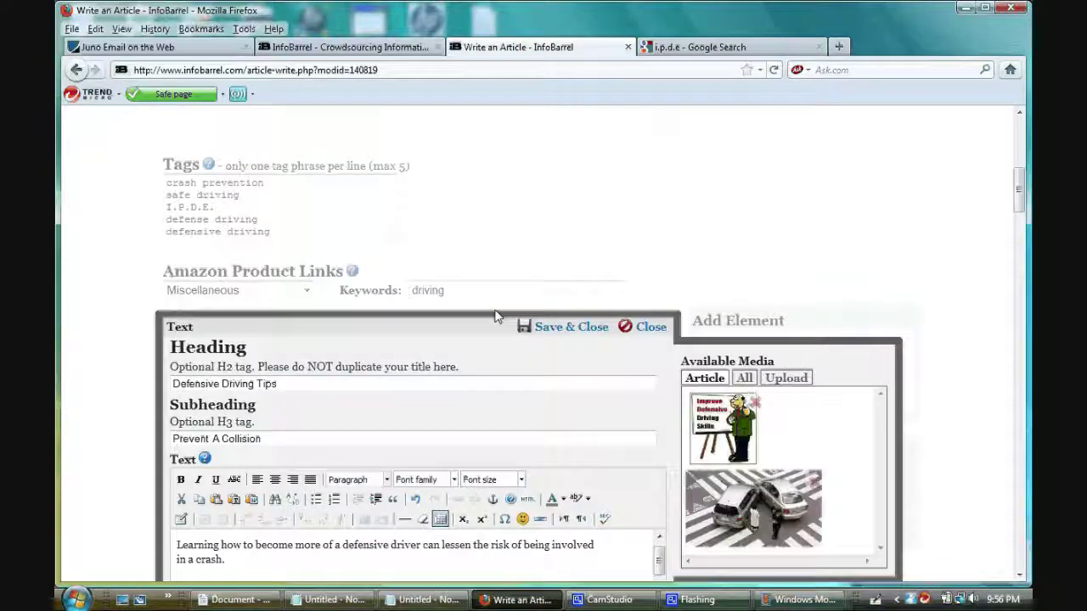
{"action": "left_click", "coordinate": [563, 331]}
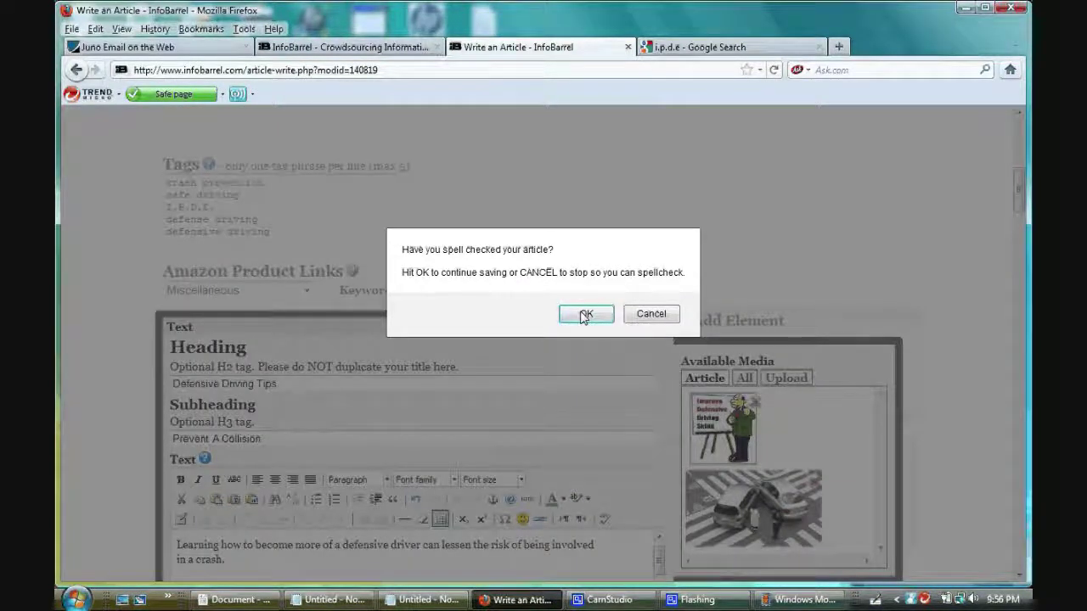
{"action": "left_click", "coordinate": [584, 316]}
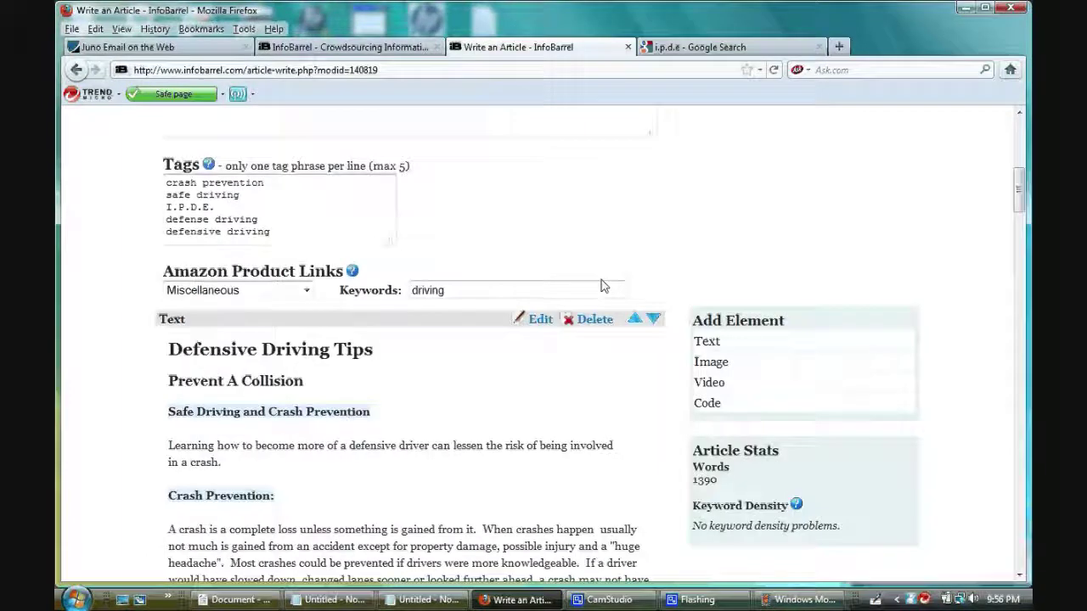
Step: Set the article's category to Technology, Vehicles, Automobiles, Car Safety
{"action": "scroll", "coordinate": [603, 287], "scroll_direction": "up", "scroll_amount": 7}
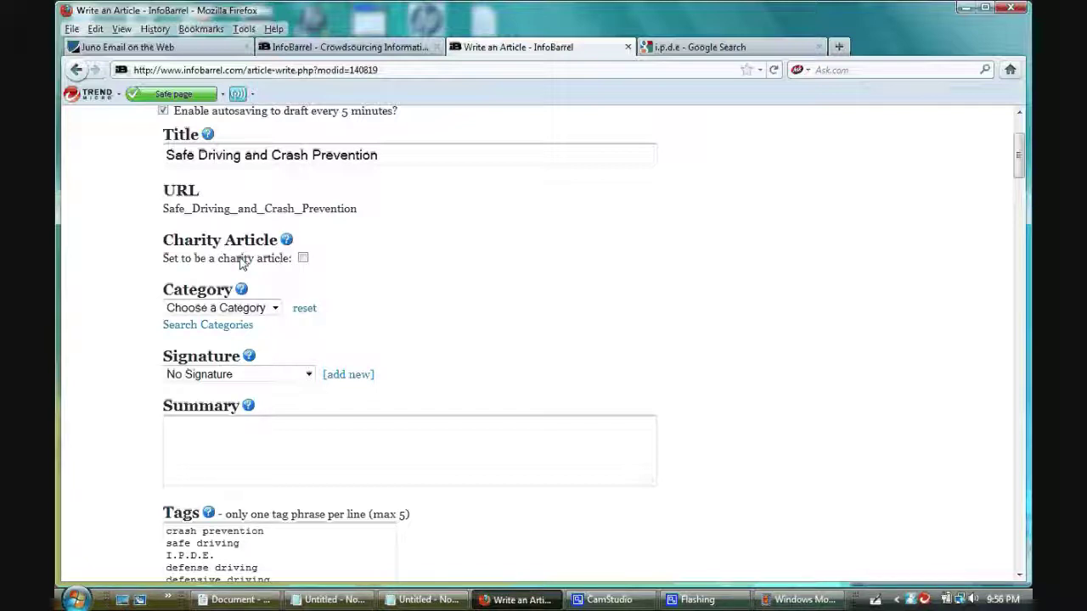
{"action": "left_click", "coordinate": [276, 309]}
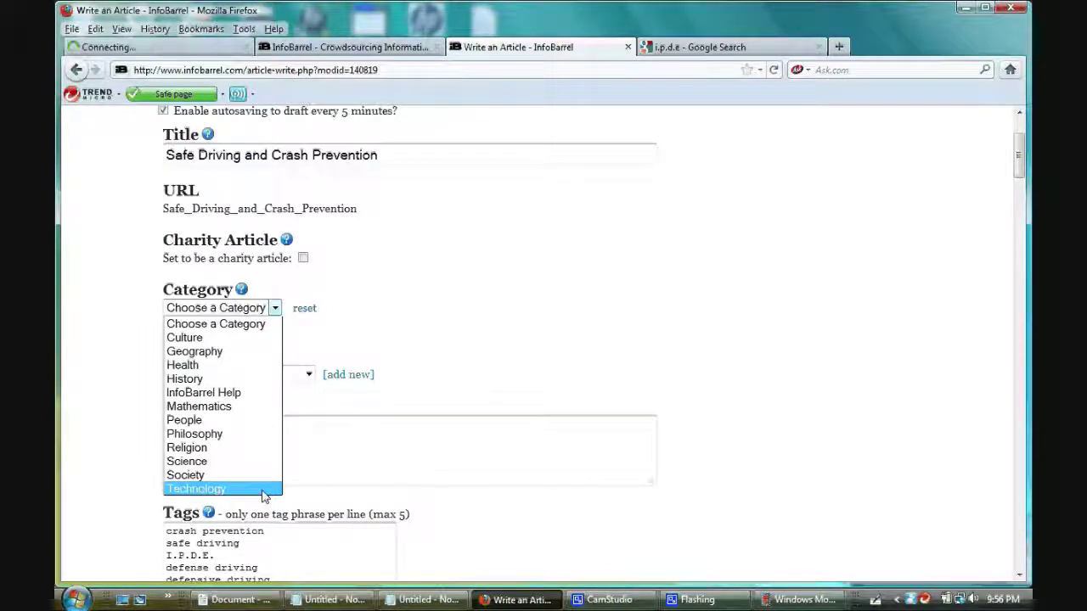
{"action": "left_click", "coordinate": [262, 491]}
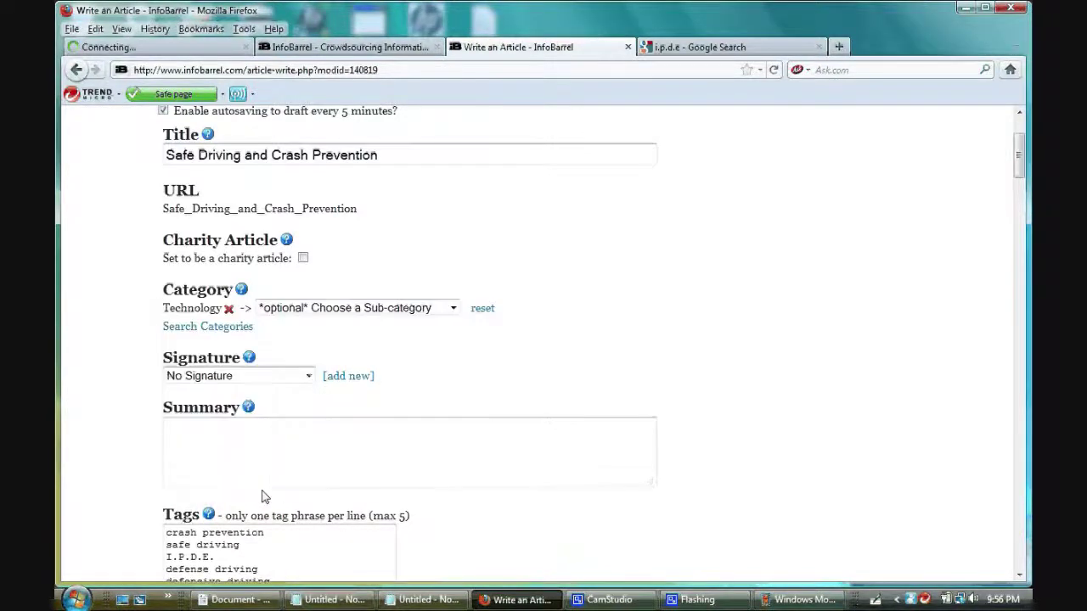
{"action": "left_click", "coordinate": [453, 309]}
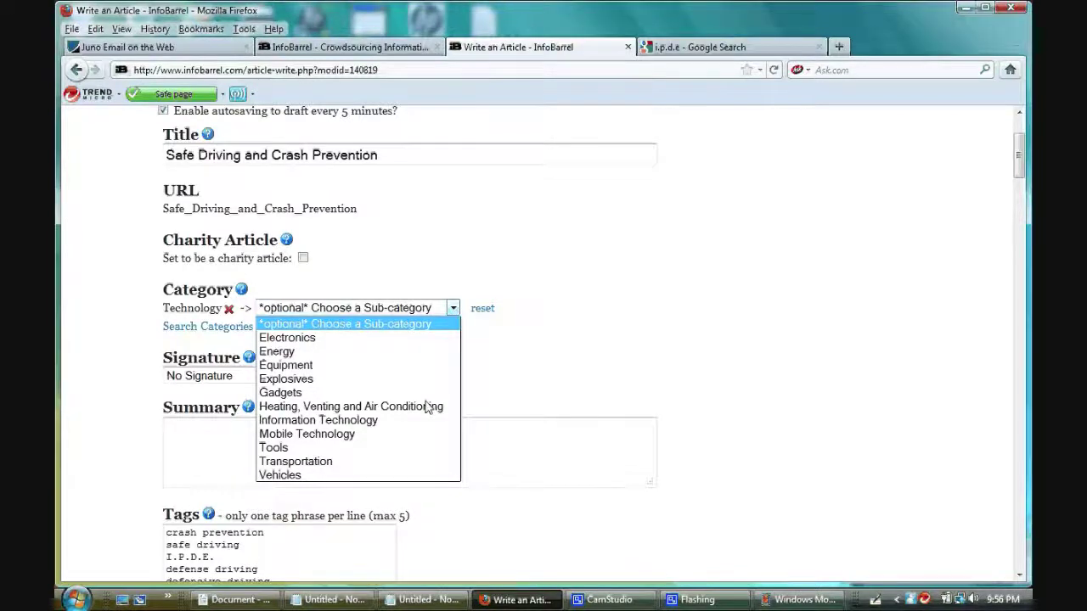
{"action": "left_click", "coordinate": [413, 475]}
{"action": "left_click", "coordinate": [517, 312]}
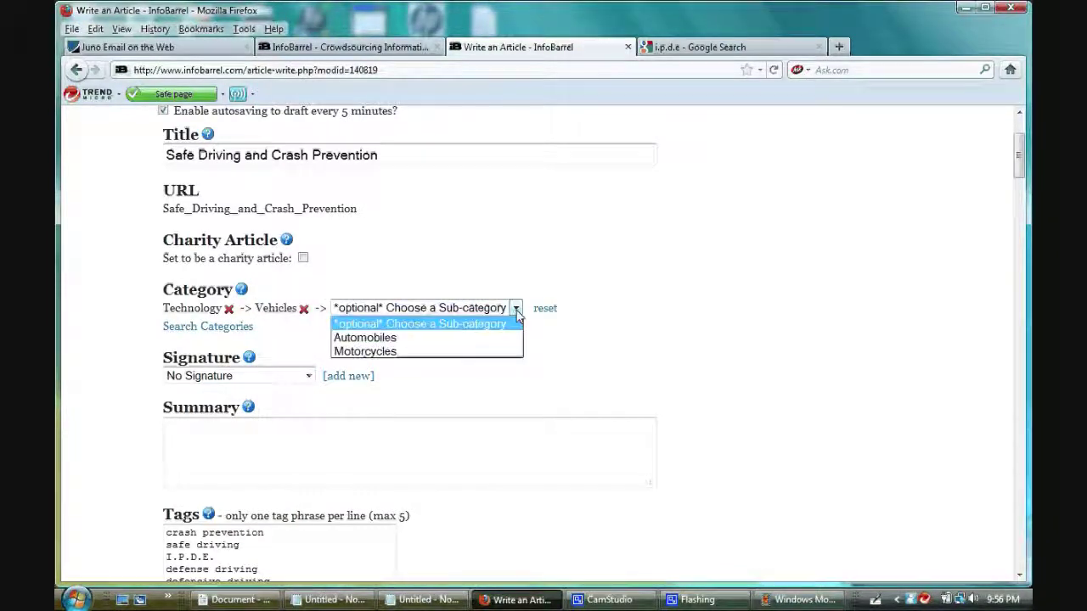
{"action": "left_click", "coordinate": [514, 337]}
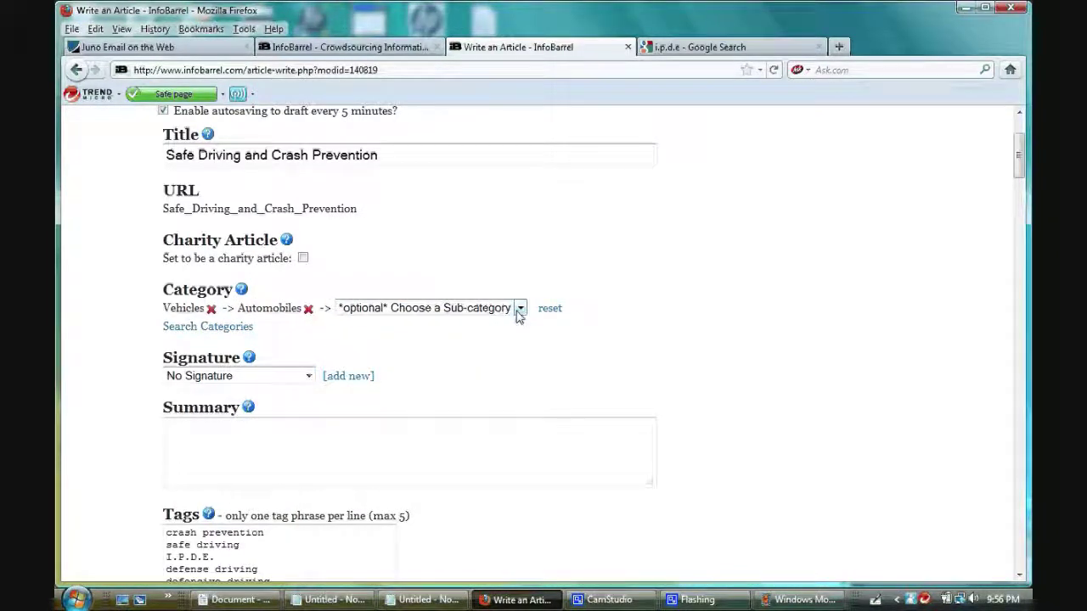
{"action": "left_click", "coordinate": [518, 310]}
{"action": "left_click", "coordinate": [513, 337]}
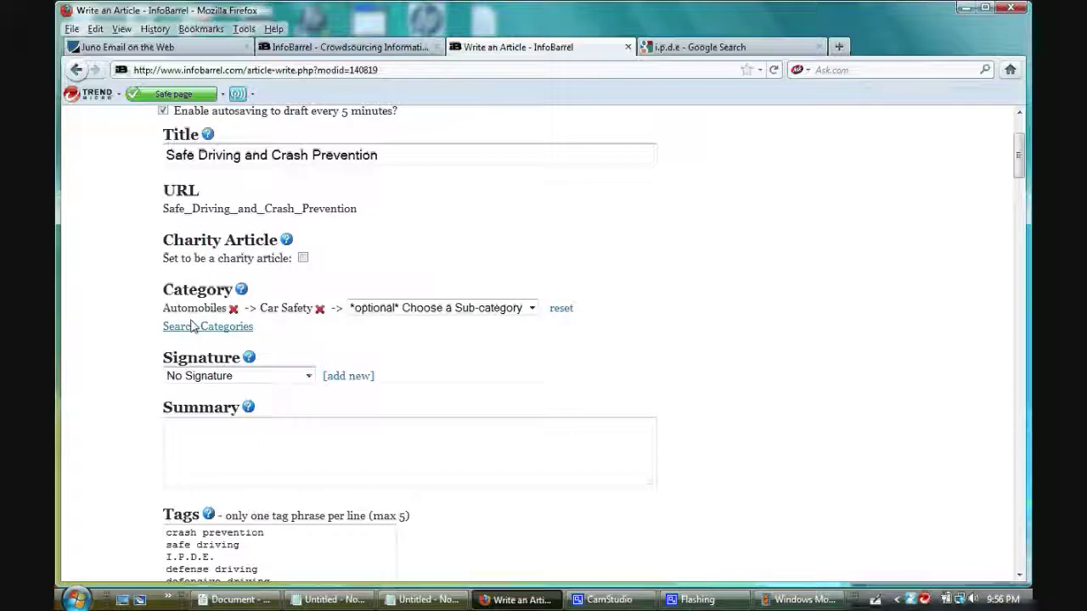
Step: Open the list of the member's own live articles to review possible signature topics
{"action": "scroll", "coordinate": [376, 339], "scroll_direction": "down", "scroll_amount": 2}
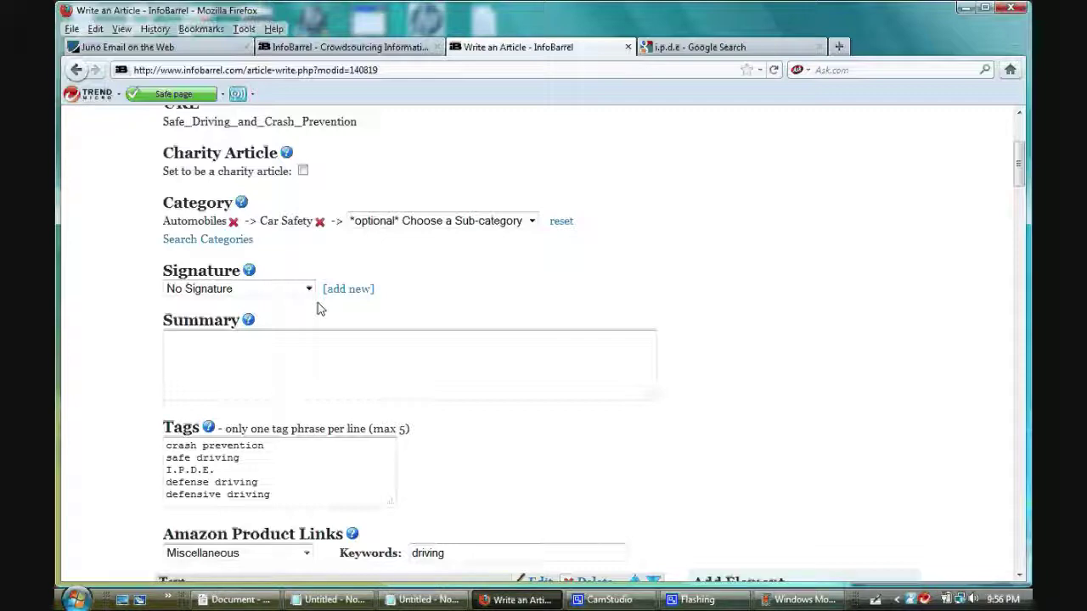
{"action": "key", "text": "ctrl+Page_Up"}
{"action": "scroll", "coordinate": [642, 134], "scroll_direction": "up", "scroll_amount": 9}
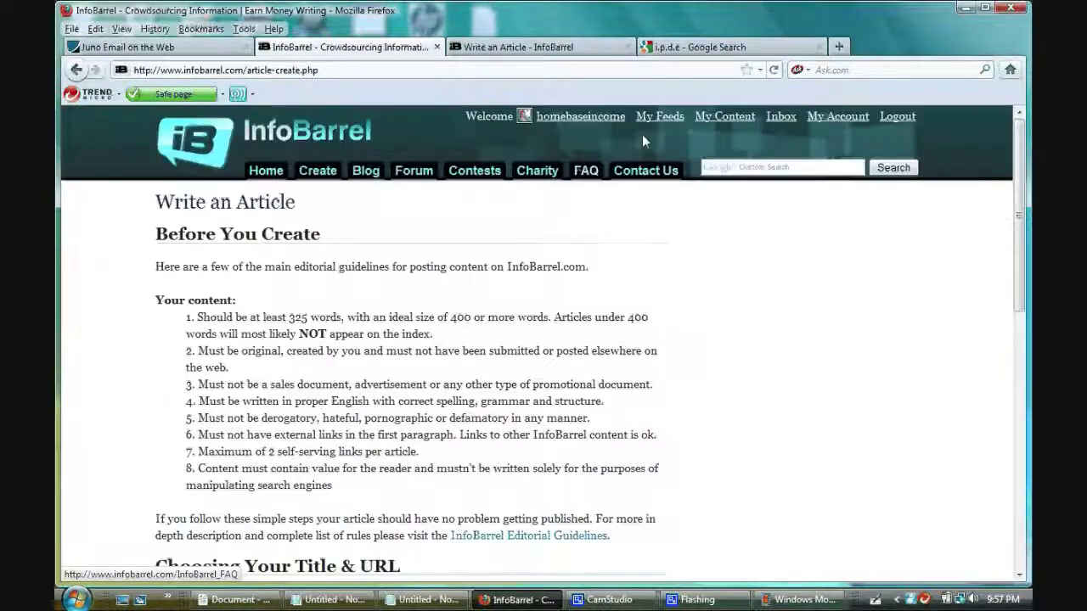
{"action": "left_click", "coordinate": [716, 117]}
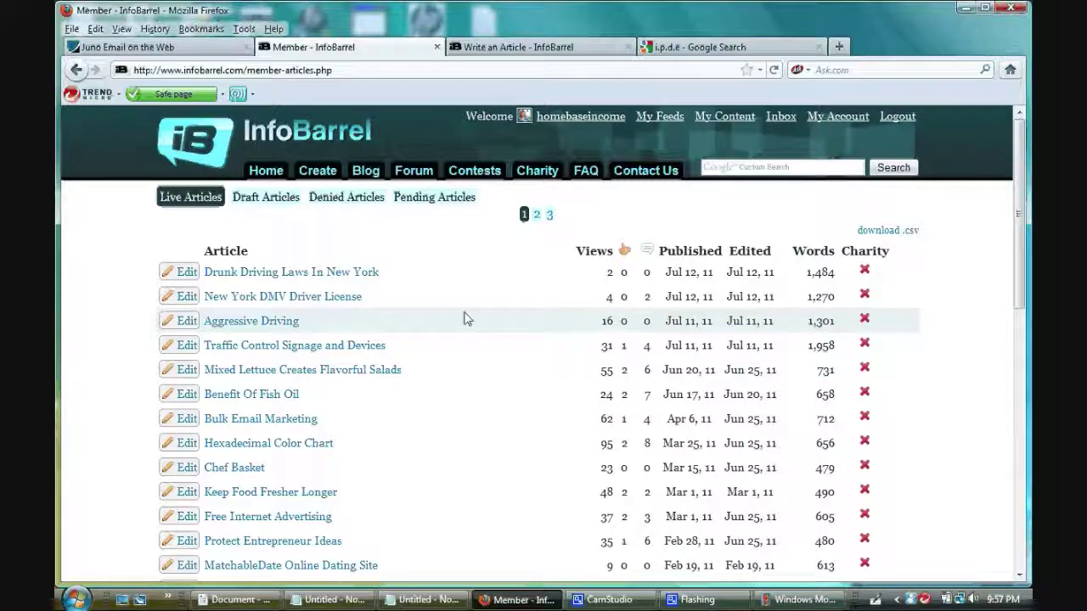
Step: Return to the article draft and assign it the "Aggressive Driving" signature
{"action": "left_click", "coordinate": [518, 46]}
{"action": "left_click", "coordinate": [309, 290]}
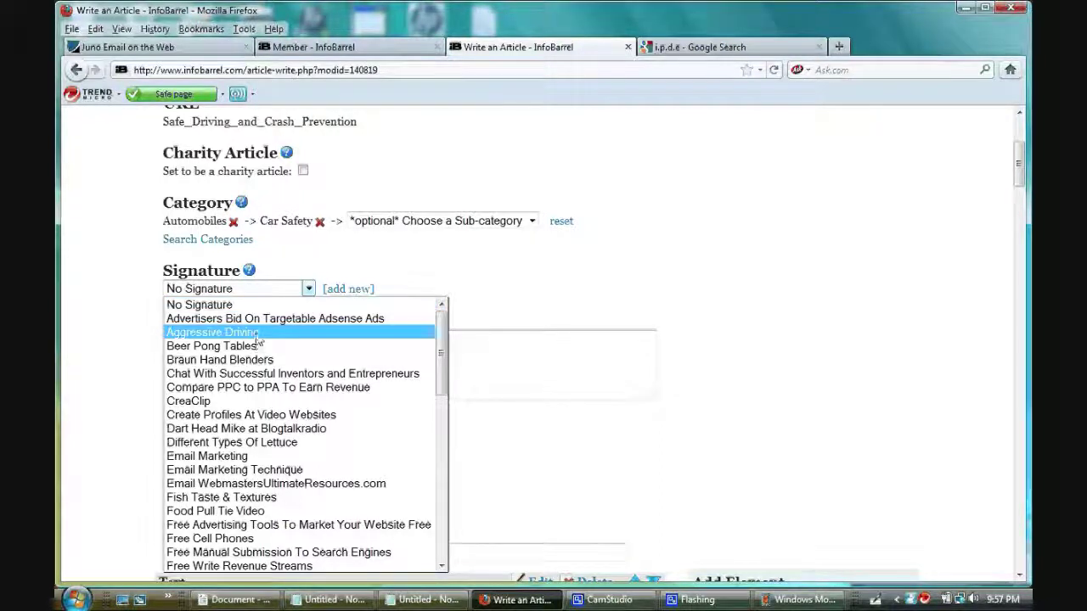
{"action": "left_click", "coordinate": [315, 332]}
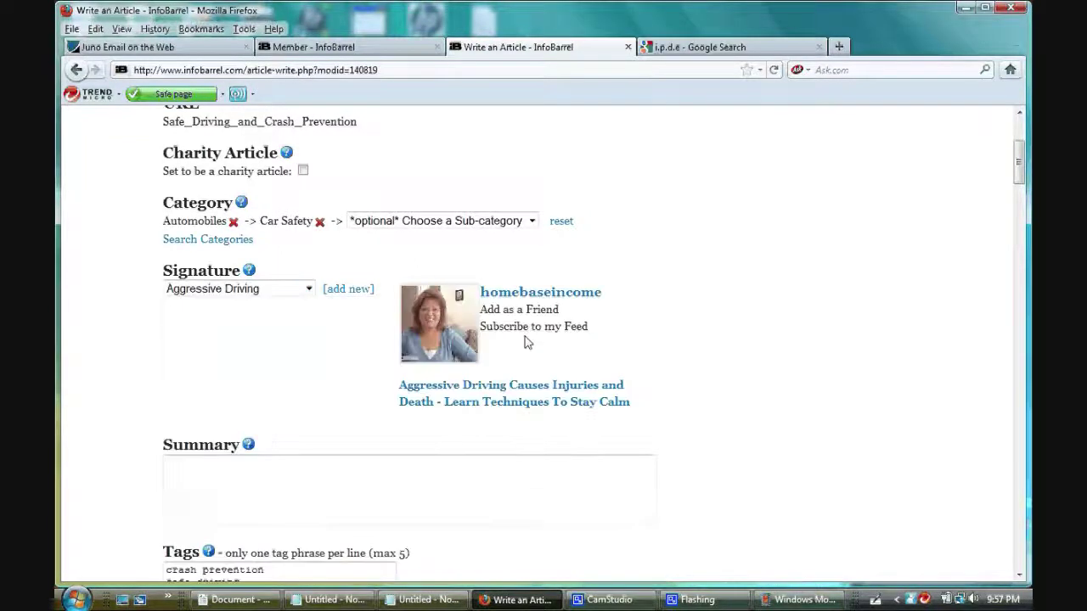
Step: View the signature's linked Aggressive Driving article and its Traffic Control Signage and Devices link in separate tabs, and return to the draft
{"action": "right_click", "coordinate": [489, 388]}
{"action": "left_click", "coordinate": [501, 399]}
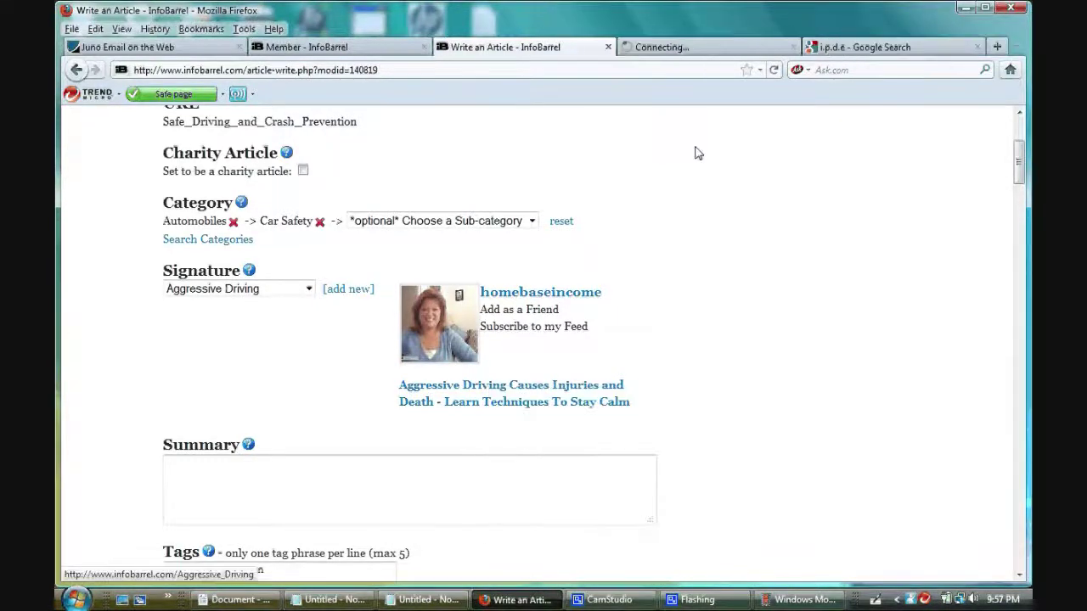
{"action": "left_click", "coordinate": [710, 48]}
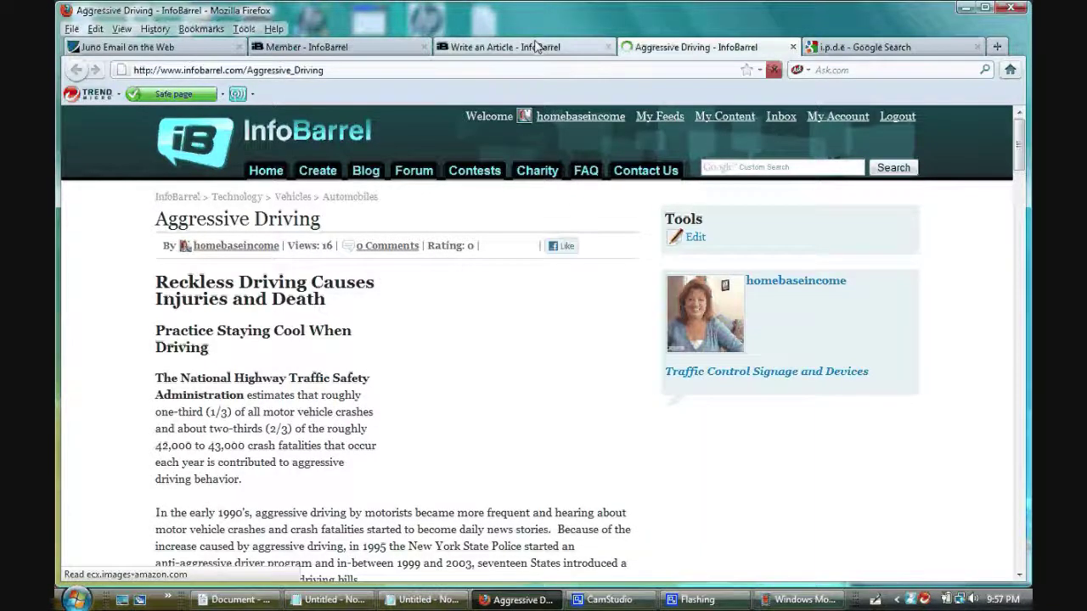
{"action": "right_click", "coordinate": [728, 379]}
{"action": "left_click", "coordinate": [801, 384]}
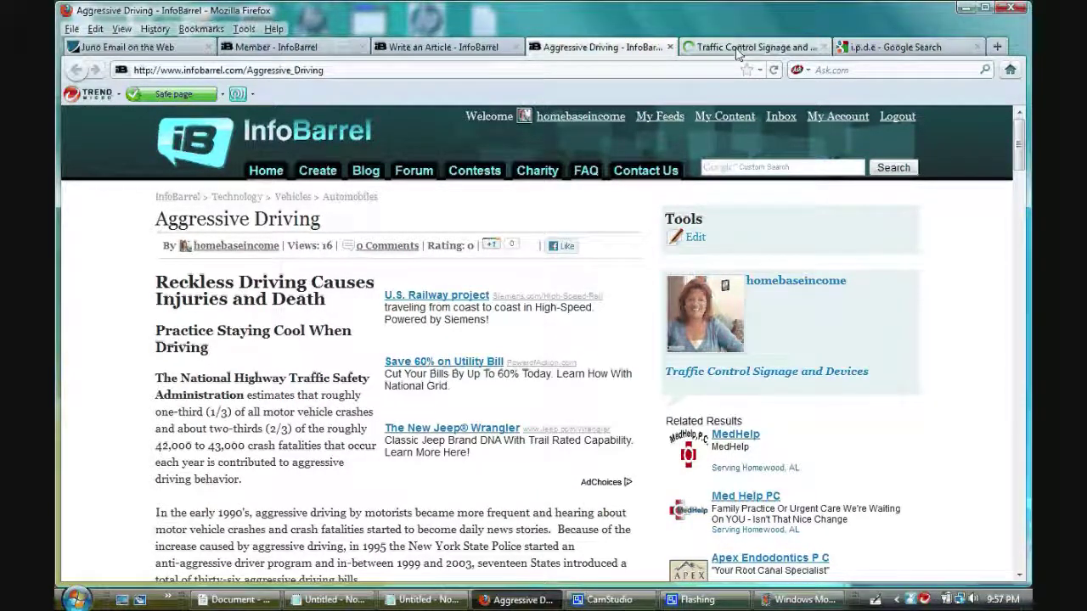
{"action": "left_click", "coordinate": [705, 48]}
{"action": "left_click", "coordinate": [493, 48]}
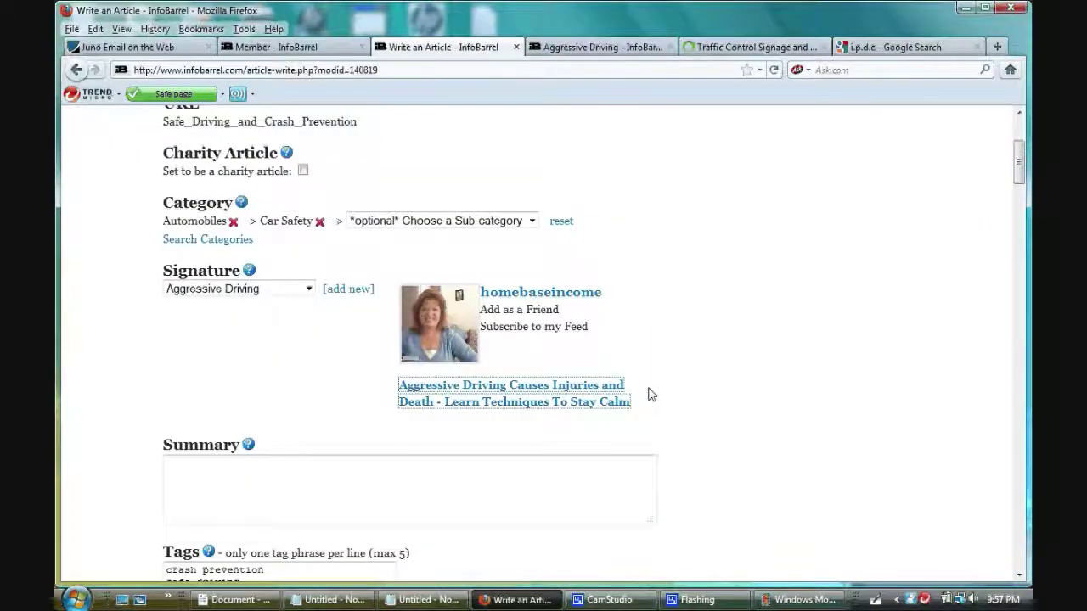
Step: Copy the first three sentences of the Crash Prevention paragraph, from "A crash is a complete loss" to "more knowledgeable."
{"action": "scroll", "coordinate": [645, 373], "scroll_direction": "down", "scroll_amount": 2}
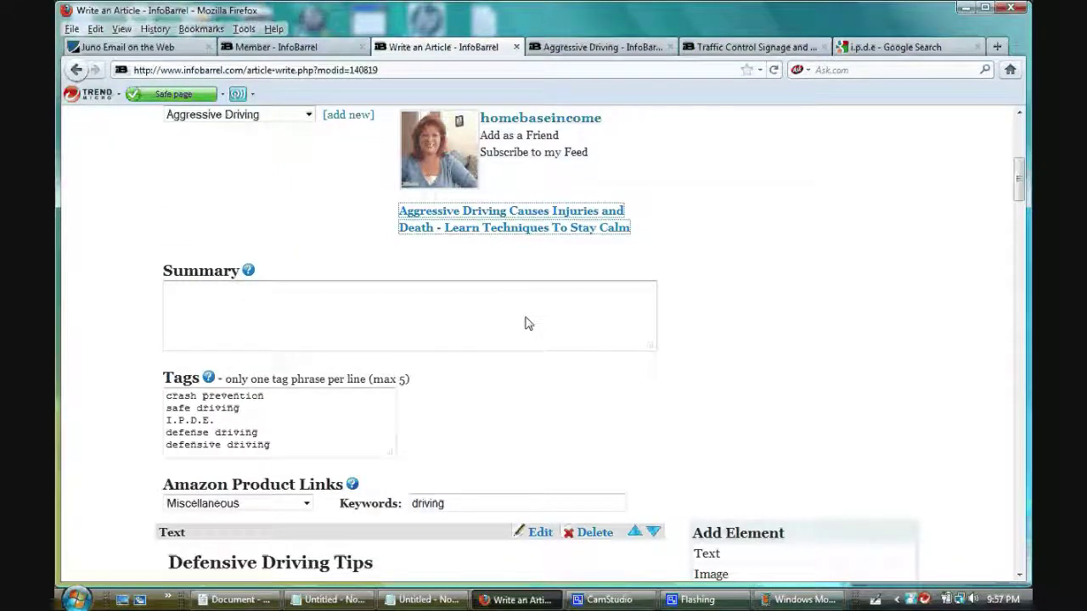
{"action": "scroll", "coordinate": [635, 393], "scroll_direction": "down", "scroll_amount": 4}
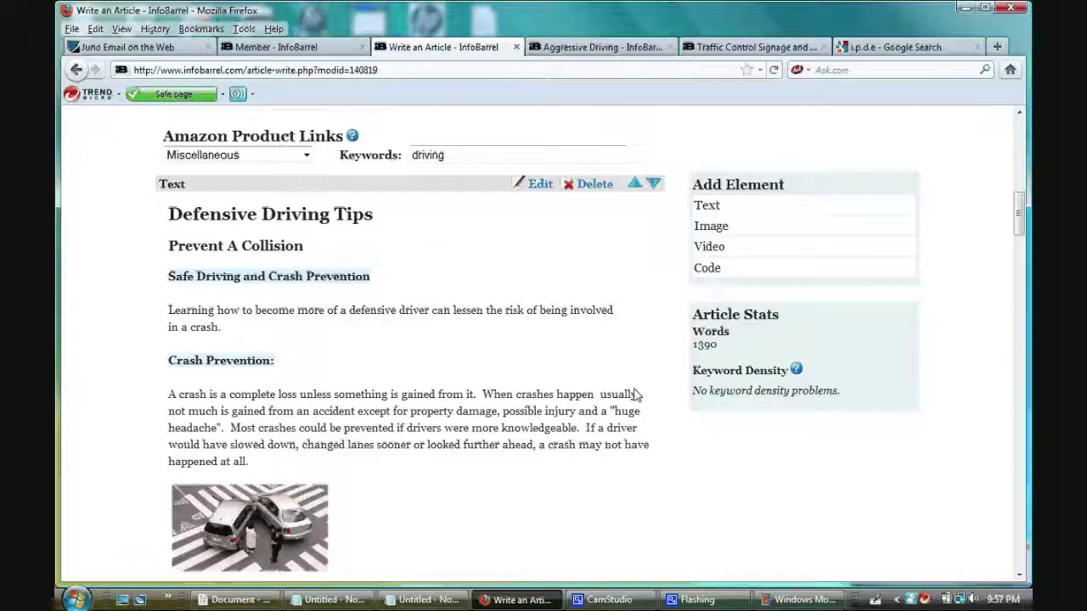
{"action": "scroll", "coordinate": [635, 393], "scroll_direction": "down", "scroll_amount": 1}
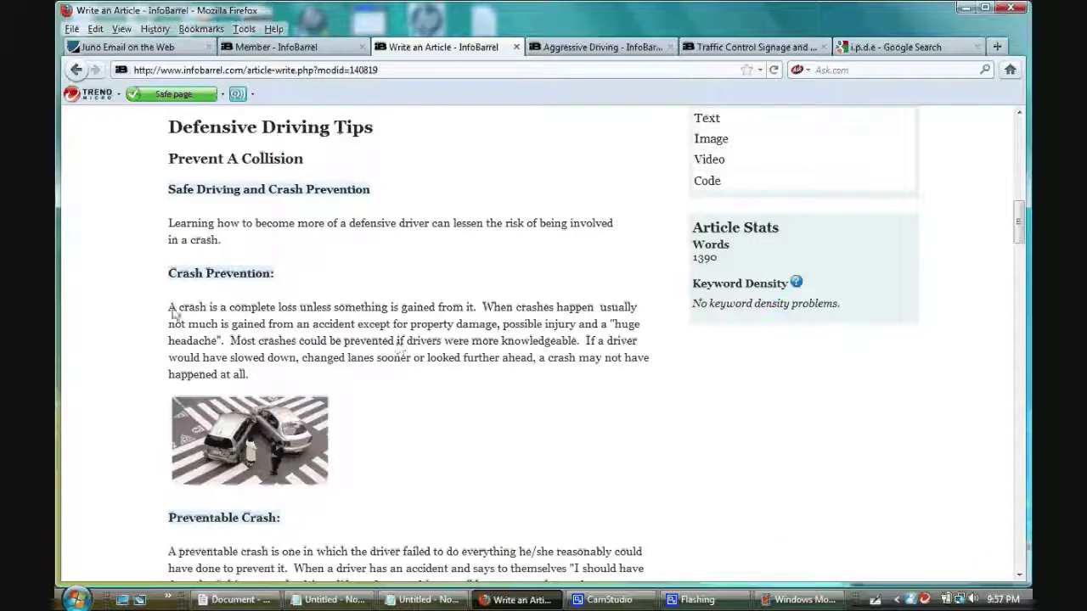
{"action": "left_click_drag", "start_coordinate": [170, 308], "coordinate": [585, 342]}
{"action": "key", "text": "ctrl+c"}
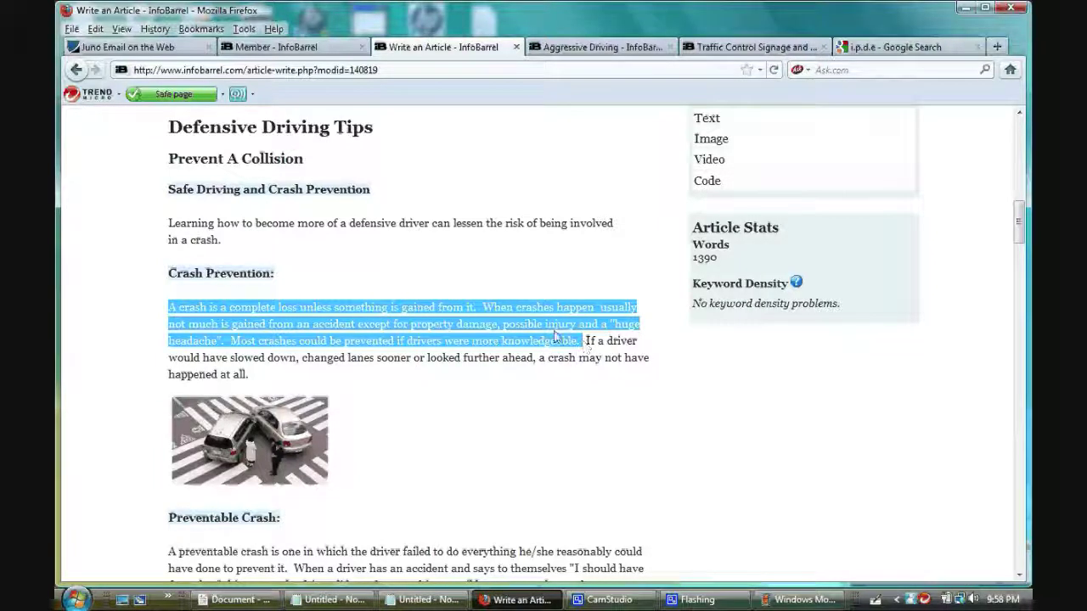
{"action": "right_click", "coordinate": [554, 336]}
{"action": "left_click", "coordinate": [602, 342]}
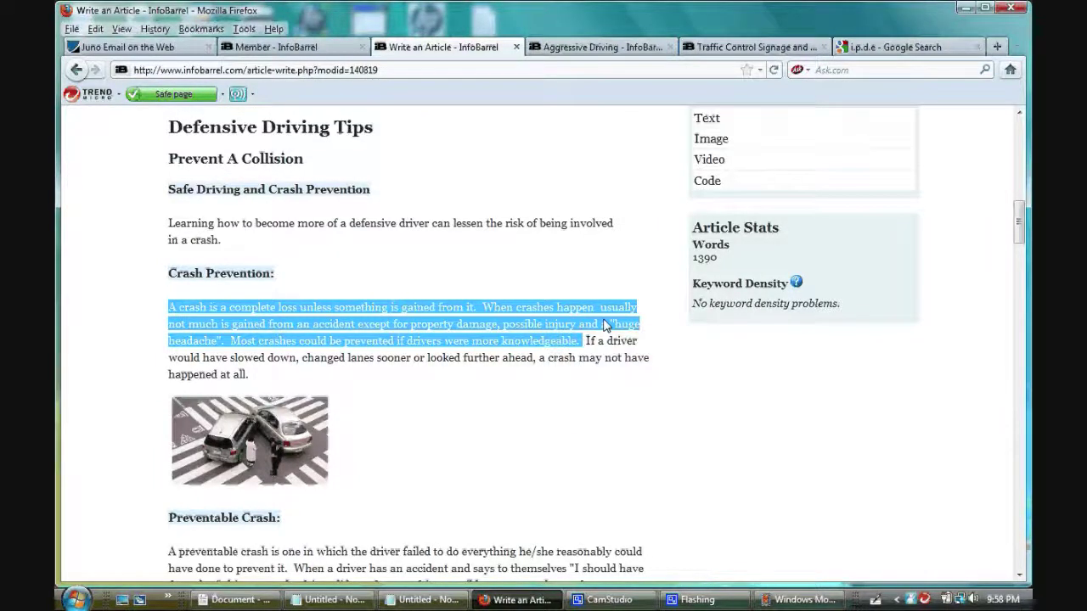
Step: Paste the copied sentences into the article's Summary and remove the trailing space
{"action": "scroll", "coordinate": [544, 365], "scroll_direction": "up", "scroll_amount": 10}
{"action": "left_click", "coordinate": [476, 397]}
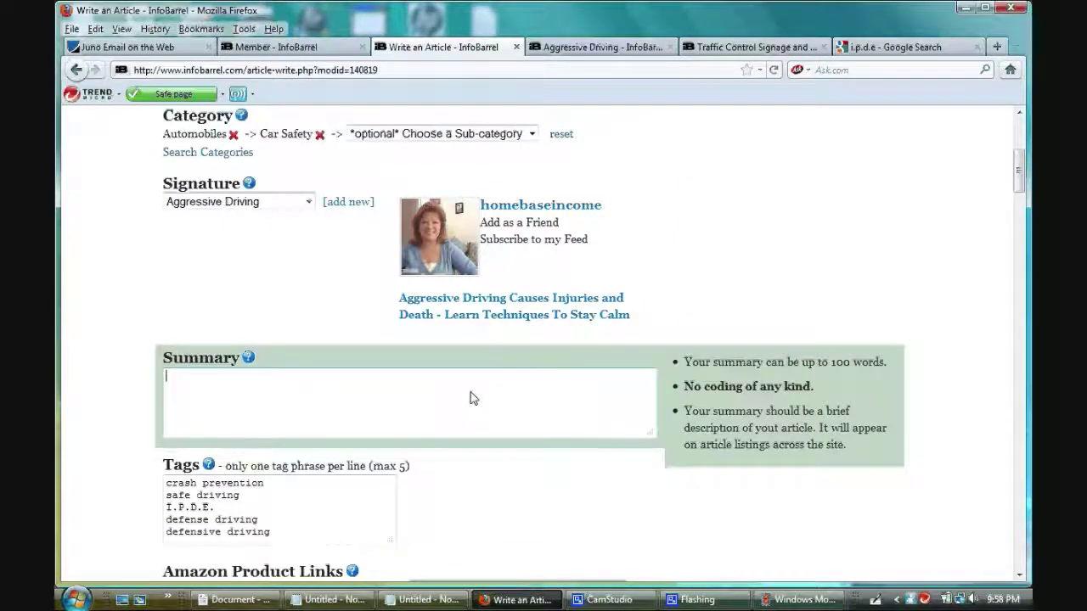
{"action": "right_click", "coordinate": [473, 394]}
{"action": "left_click", "coordinate": [508, 459]}
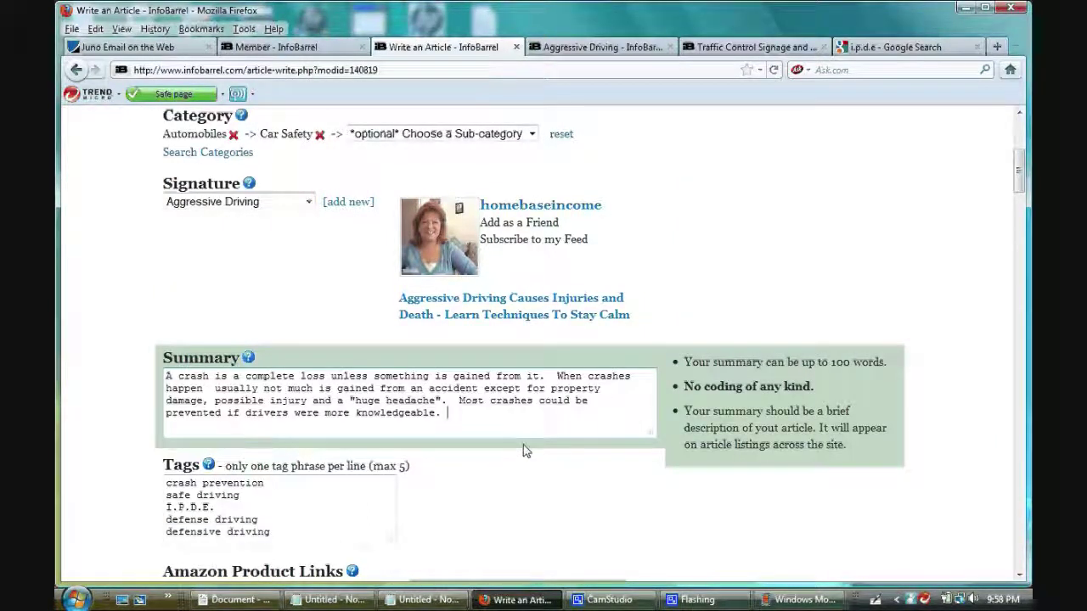
{"action": "key", "text": "BackSpace"}
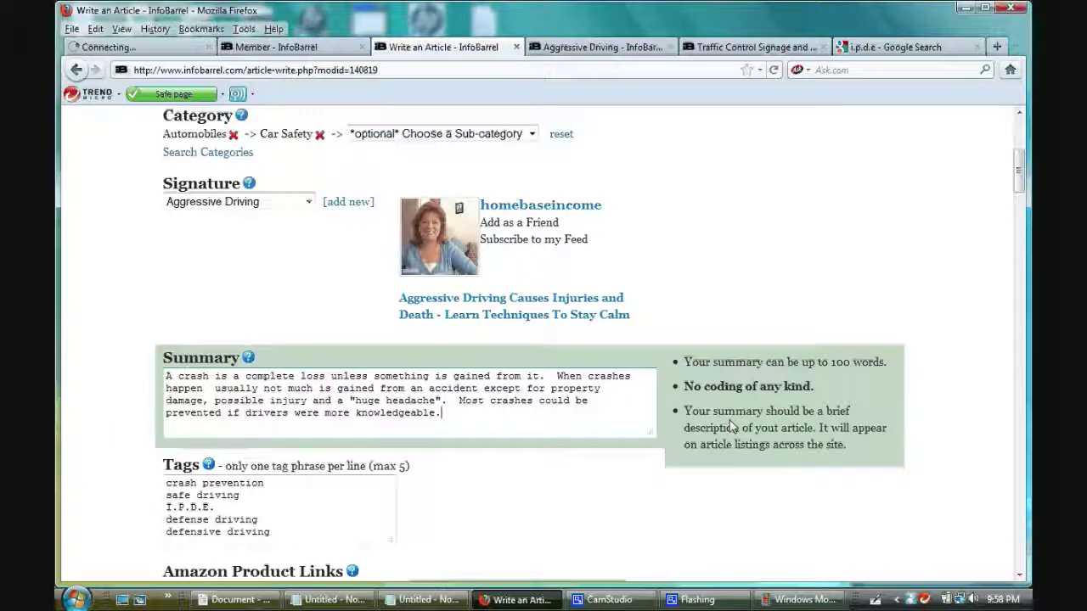
{"action": "scroll", "coordinate": [731, 416], "scroll_direction": "down", "scroll_amount": 2}
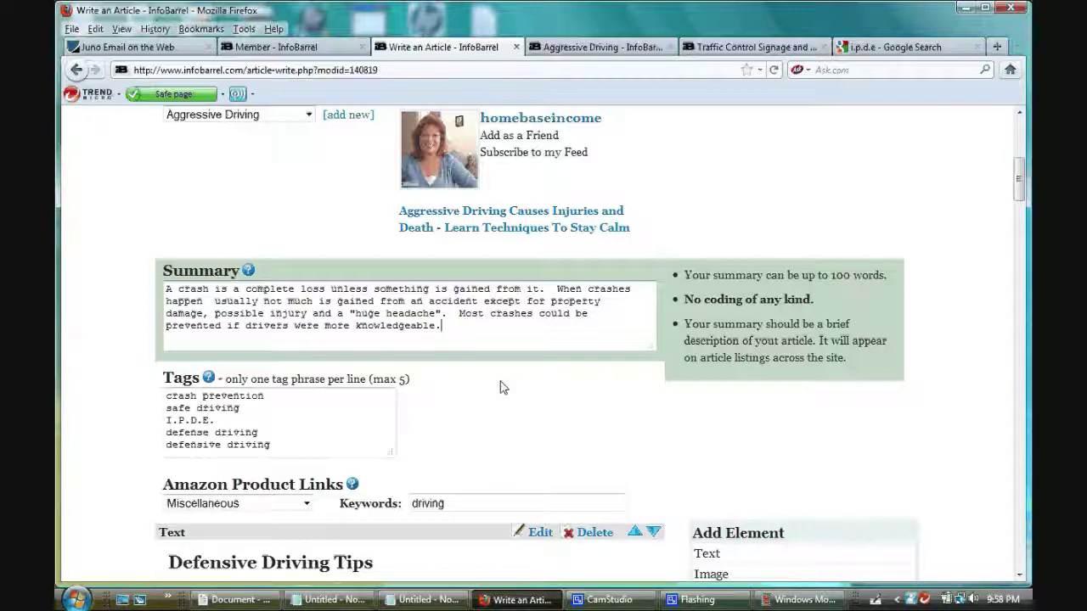
Step: Review the draft's tags, Amazon Product Links settings and article body down to the I.P.D.E. section, glancing at the Notepad notes on the way
{"action": "scroll", "coordinate": [500, 387], "scroll_direction": "down", "scroll_amount": 2}
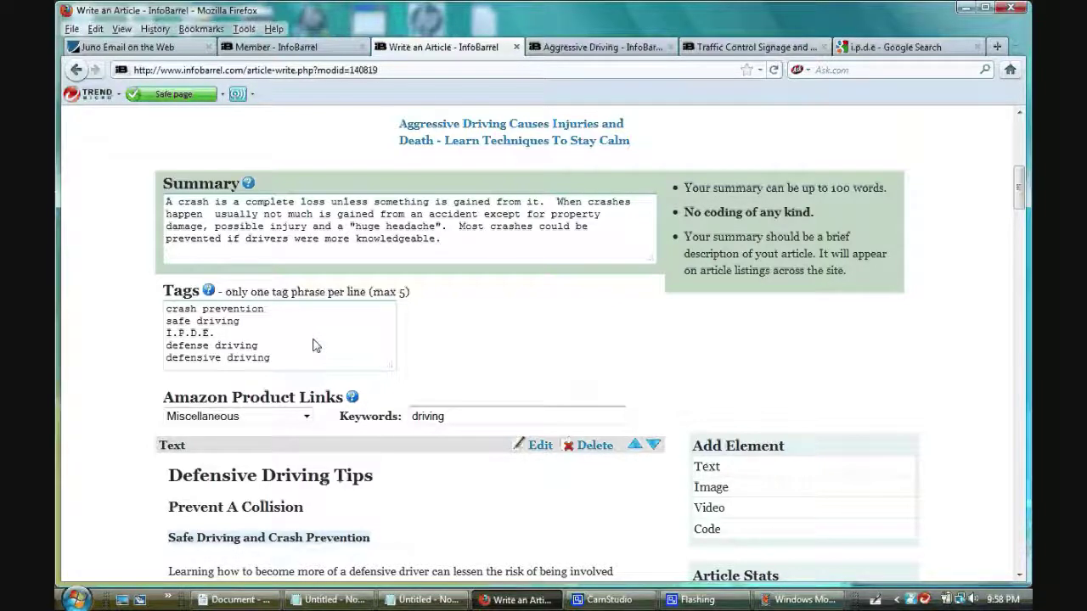
{"action": "scroll", "coordinate": [437, 337], "scroll_direction": "down", "scroll_amount": 2}
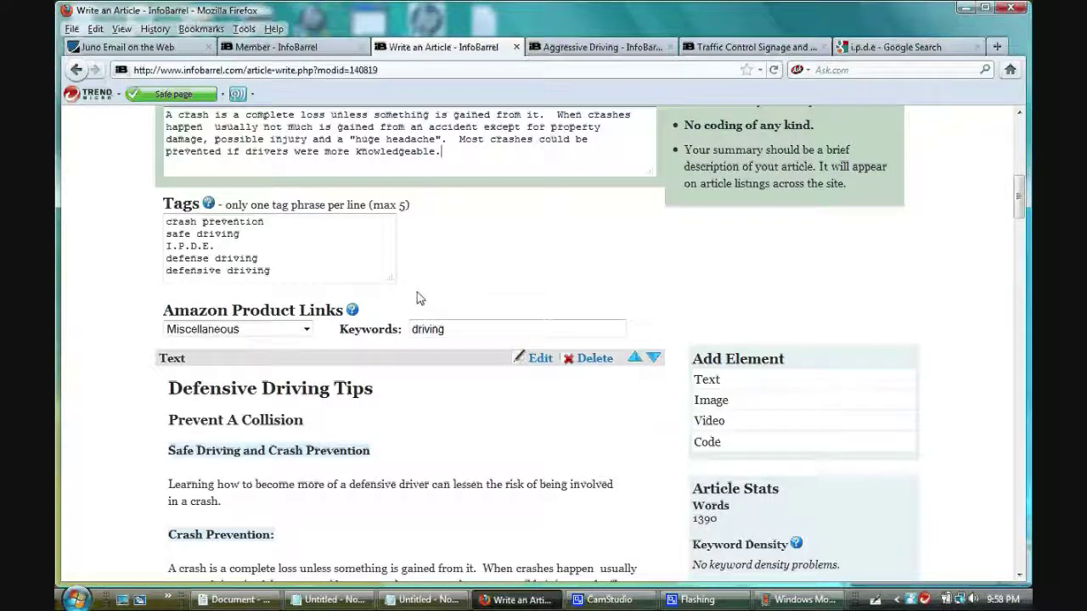
{"action": "scroll", "coordinate": [474, 291], "scroll_direction": "down", "scroll_amount": 2}
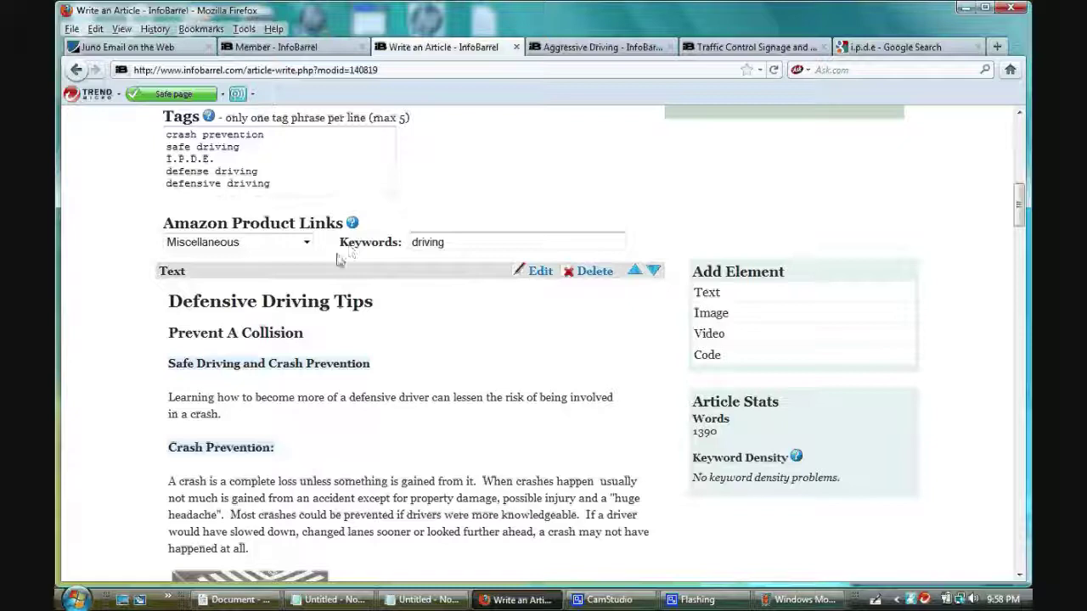
{"action": "left_click", "coordinate": [338, 599]}
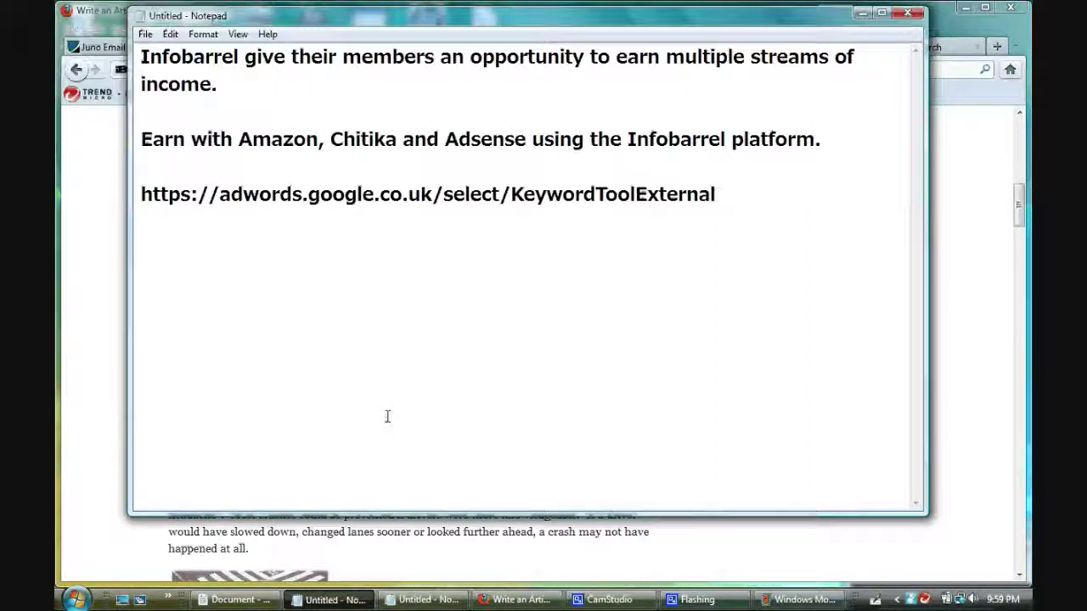
{"action": "left_click", "coordinate": [861, 13]}
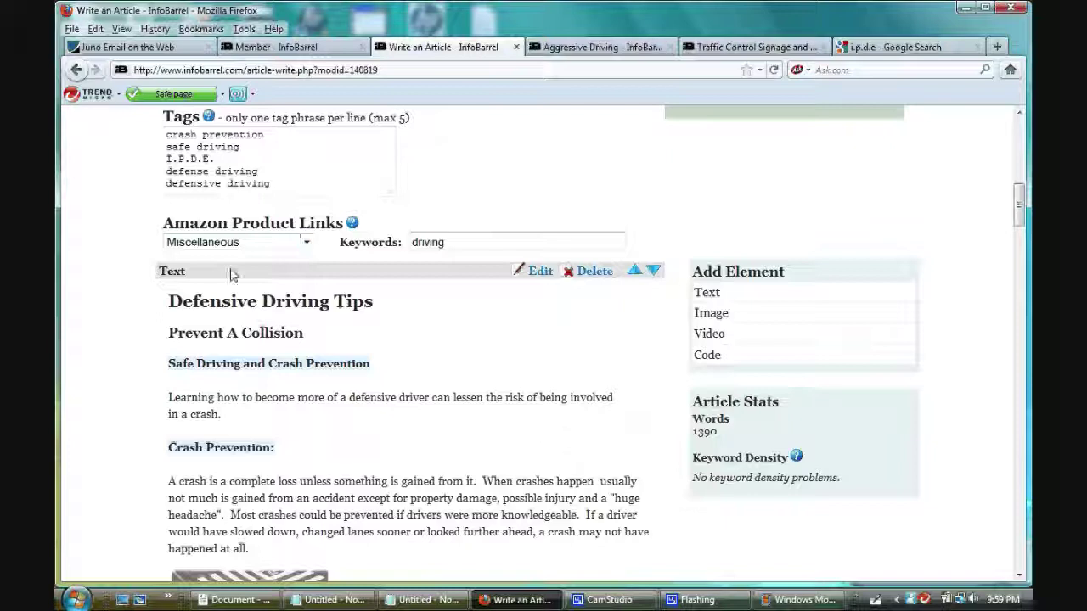
{"action": "left_click", "coordinate": [427, 245]}
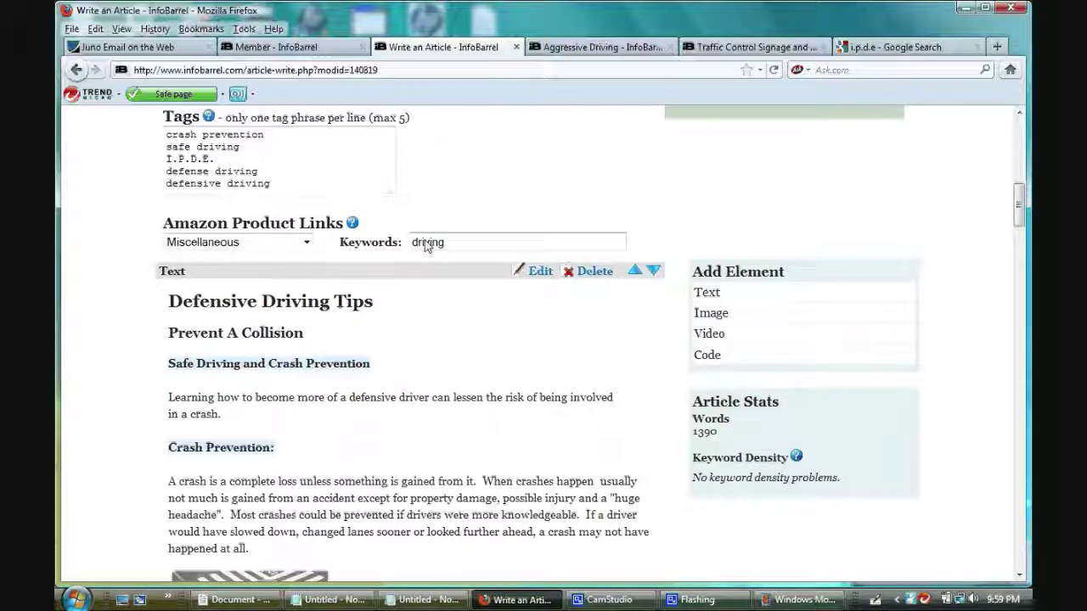
{"action": "left_click", "coordinate": [691, 284]}
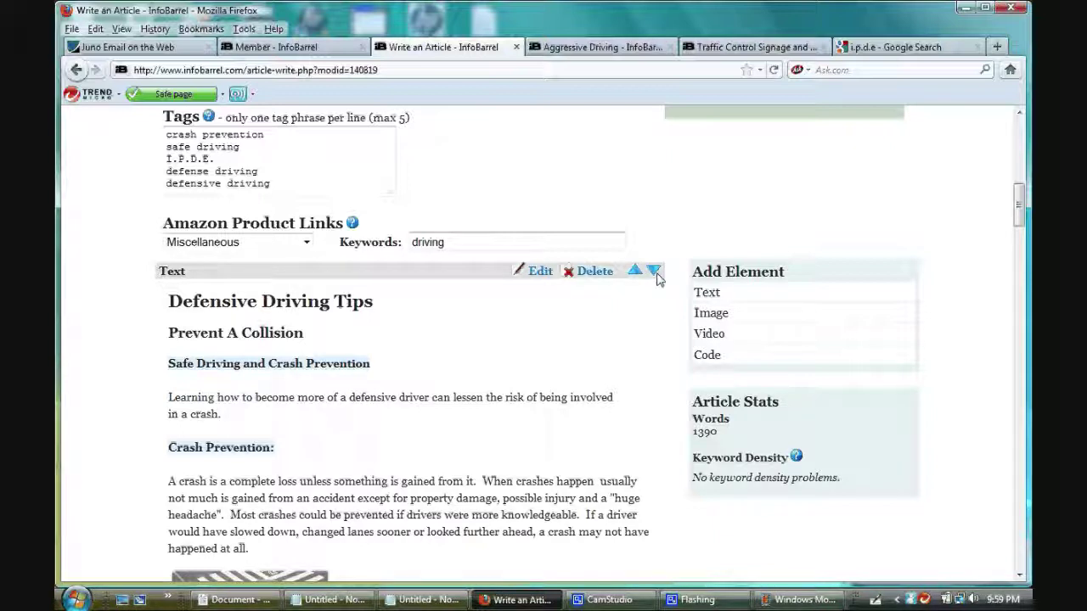
{"action": "scroll", "coordinate": [659, 280], "scroll_direction": "down", "scroll_amount": 2}
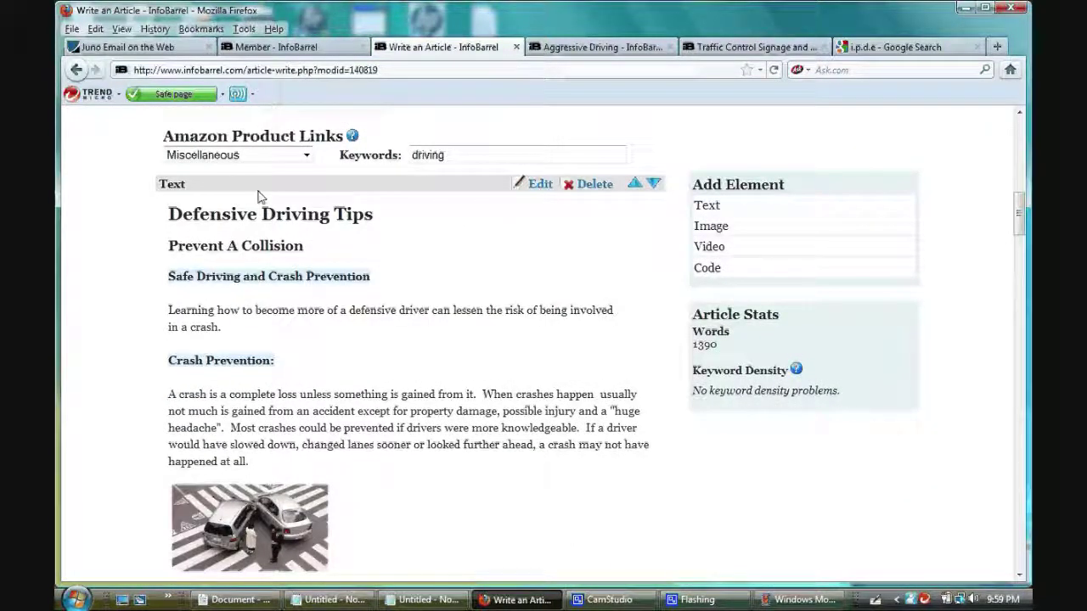
{"action": "scroll", "coordinate": [652, 251], "scroll_direction": "down", "scroll_amount": 4}
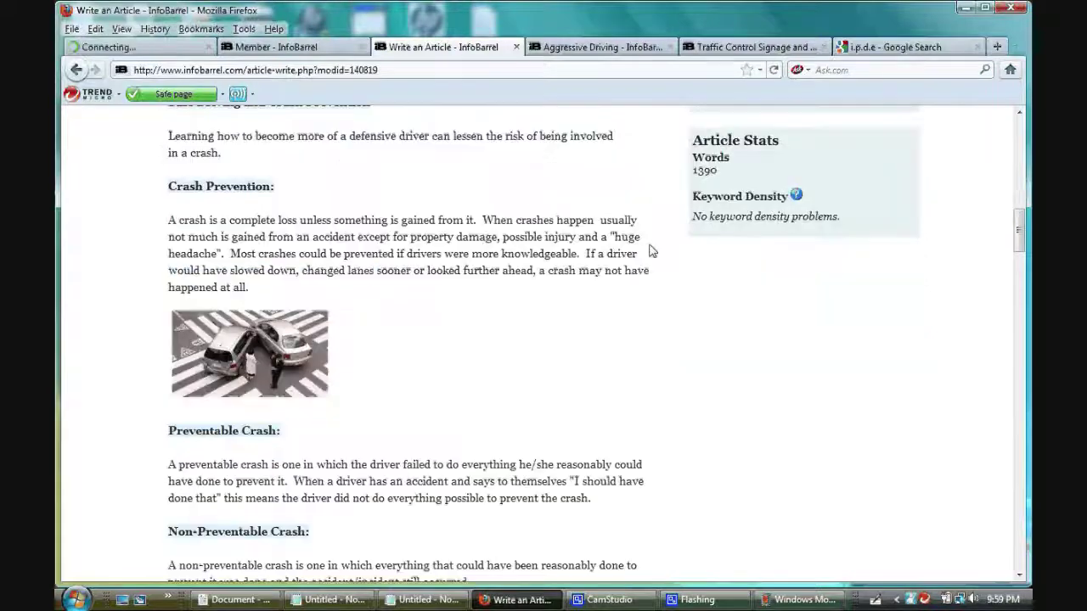
{"action": "scroll", "coordinate": [651, 251], "scroll_direction": "down", "scroll_amount": 10}
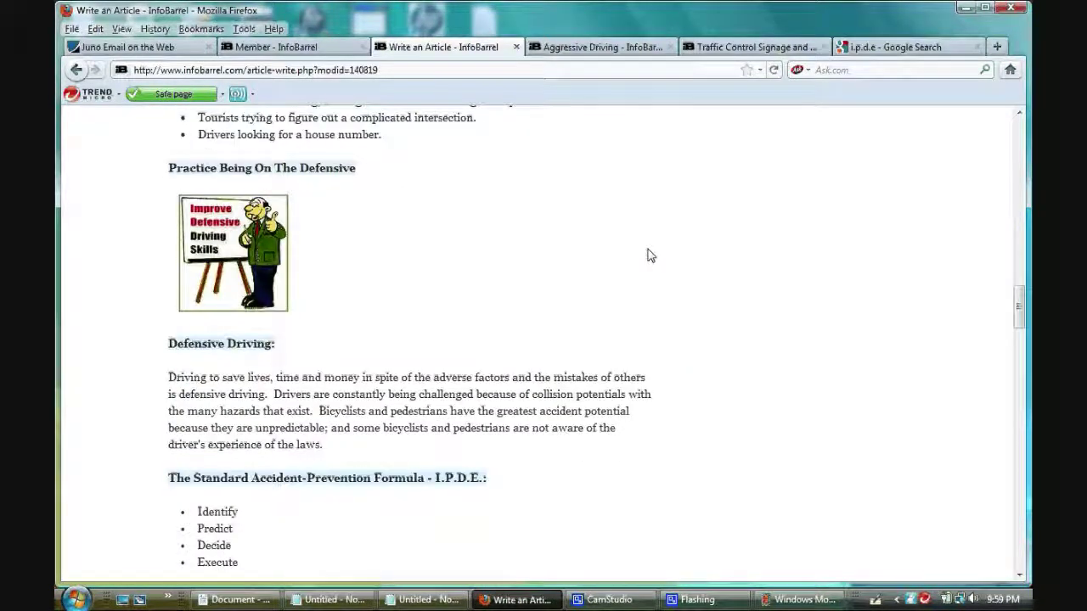
{"action": "scroll", "coordinate": [651, 255], "scroll_direction": "up", "scroll_amount": 15}
{"action": "scroll", "coordinate": [651, 254], "scroll_direction": "up", "scroll_amount": 8}
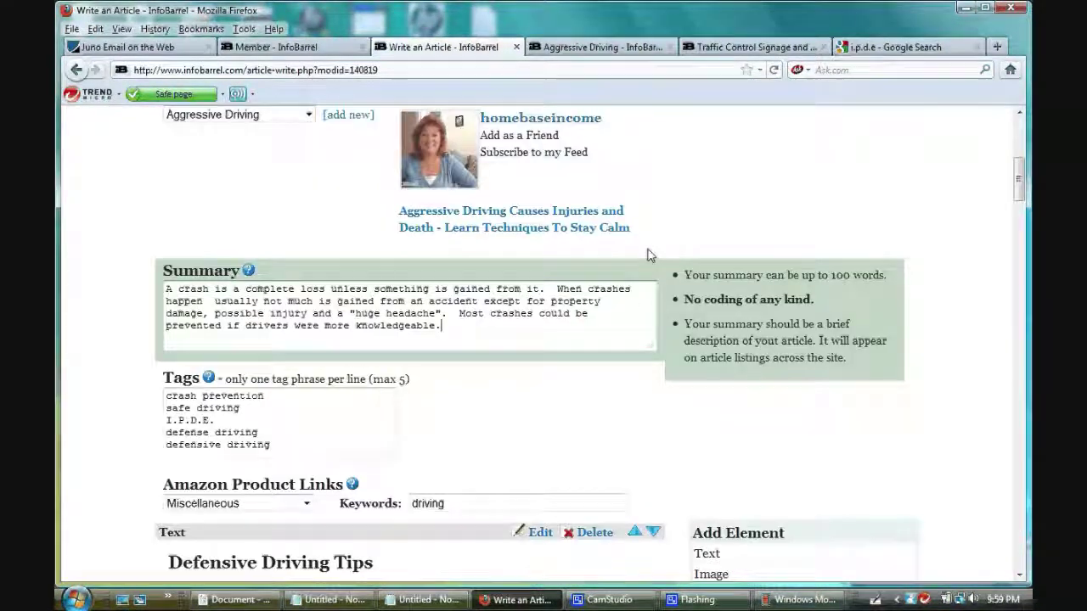
Step: Open the "Defensive Driving Tips" text element for editing
{"action": "scroll", "coordinate": [648, 255], "scroll_direction": "down", "scroll_amount": 6}
{"action": "left_click", "coordinate": [540, 271]}
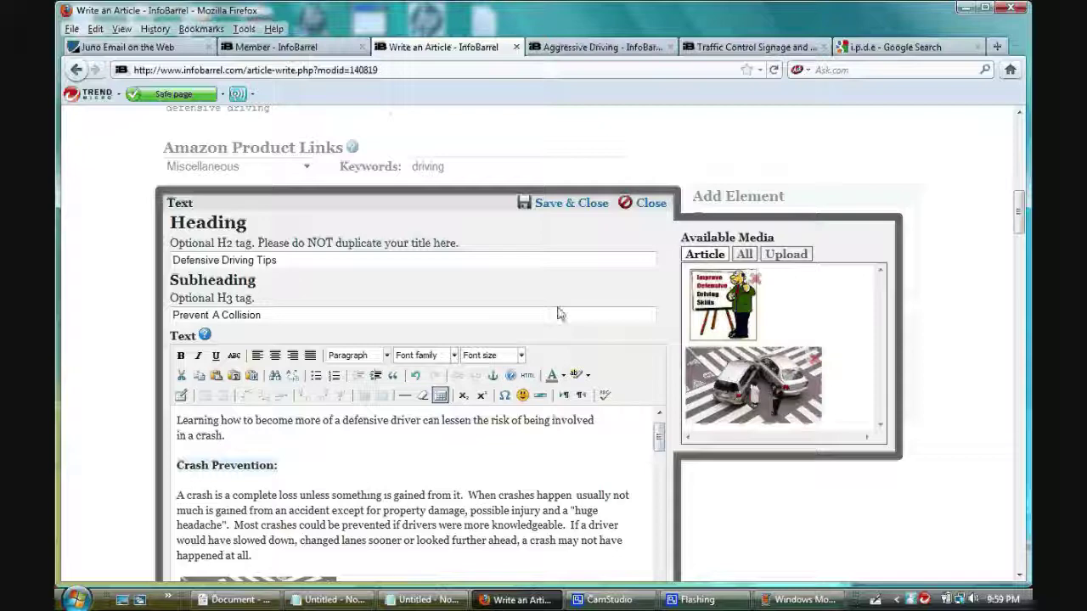
{"action": "scroll", "coordinate": [667, 335], "scroll_direction": "down", "scroll_amount": 2}
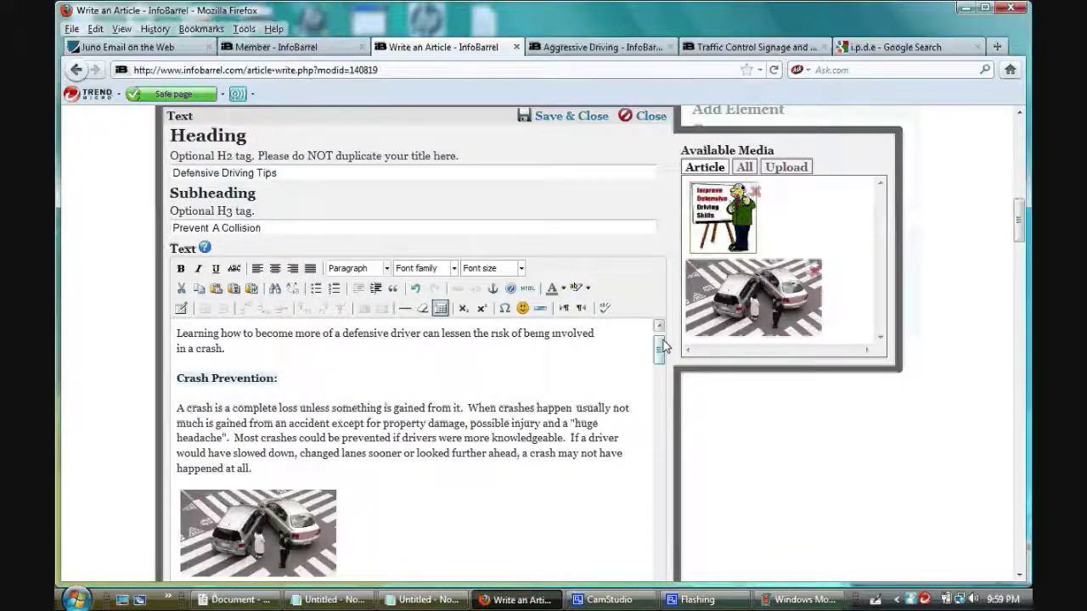
{"action": "scroll", "coordinate": [665, 347], "scroll_direction": "down", "scroll_amount": 2}
{"action": "scroll", "coordinate": [665, 347], "scroll_direction": "up", "scroll_amount": 2}
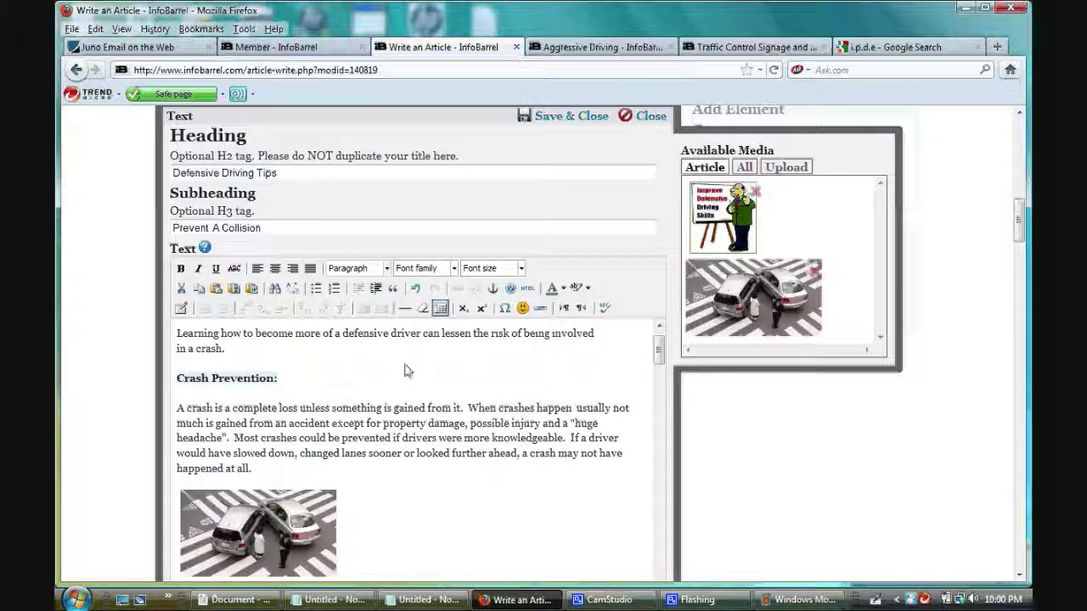
Step: Add two blank lines above the article's opening paragraph, copy the entire text of the Notepad notes and return to the draft
{"action": "left_click", "coordinate": [178, 334]}
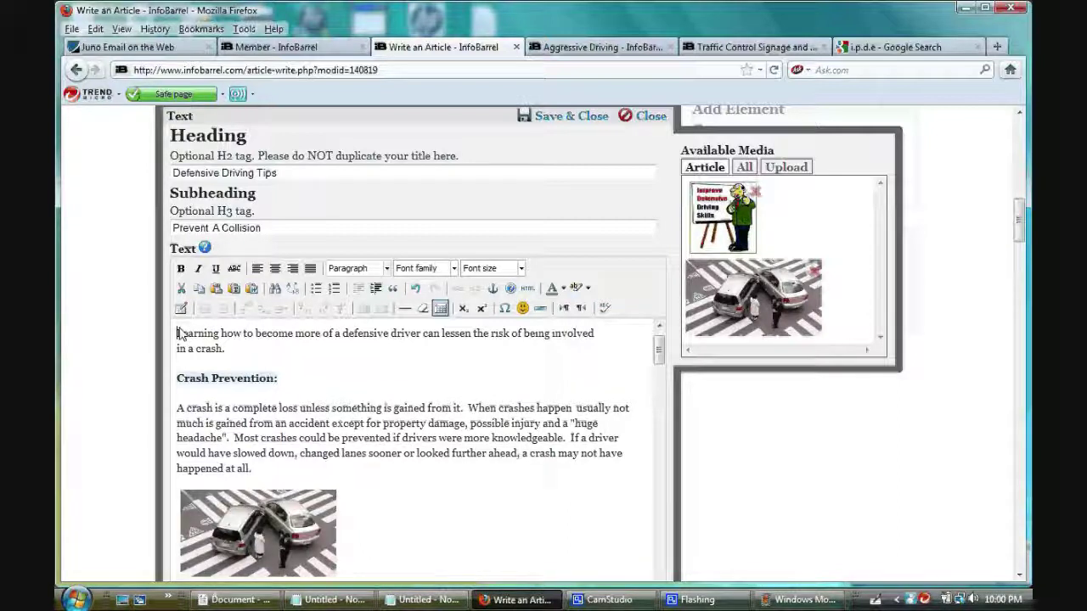
{"action": "key", "text": "Return"}
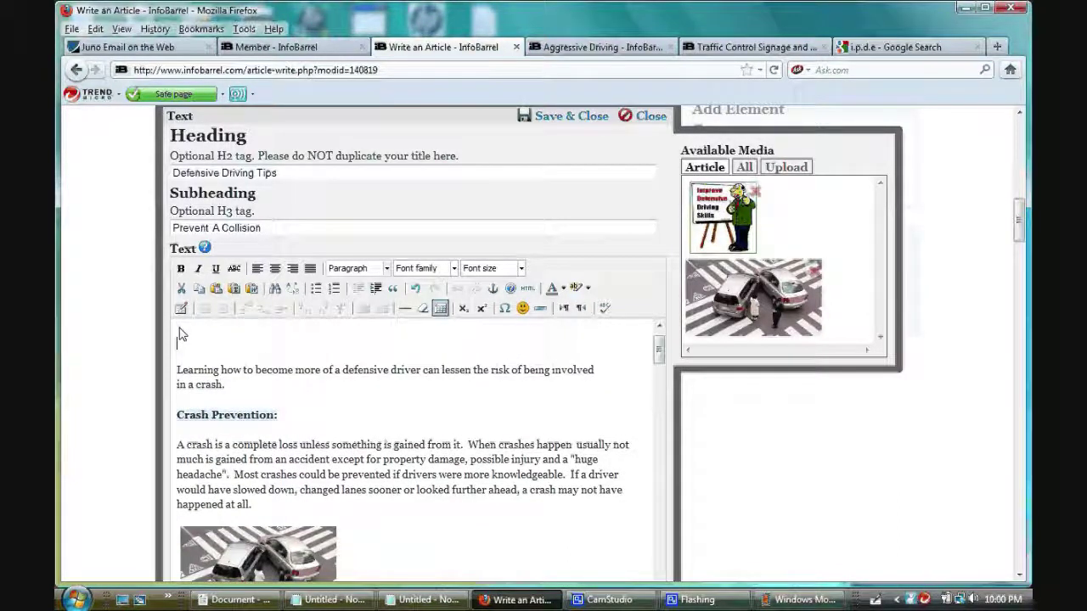
{"action": "key", "text": "Return"}
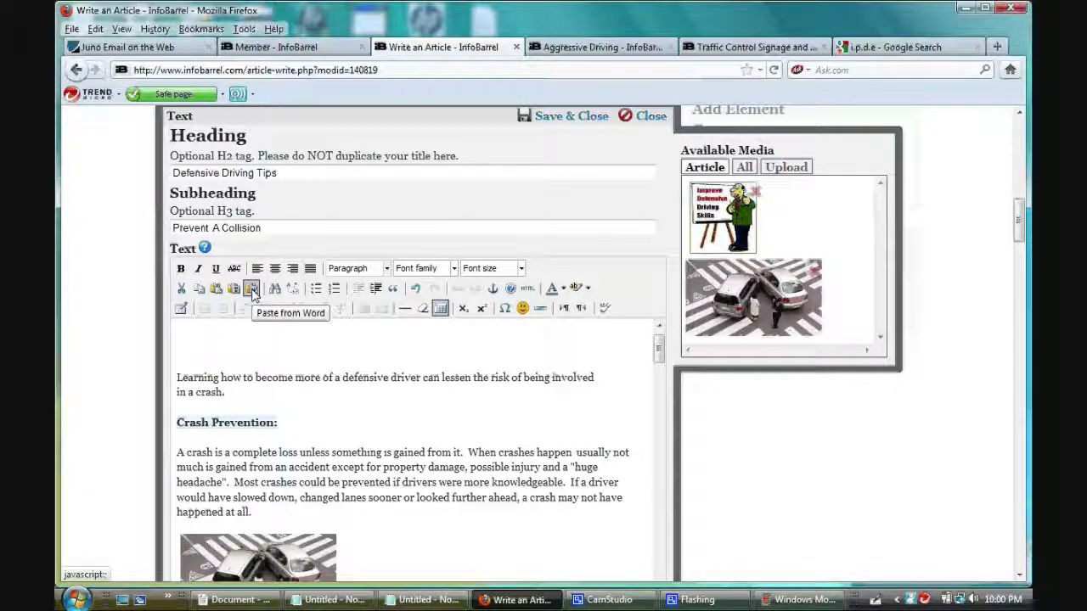
{"action": "left_click", "coordinate": [331, 599]}
{"action": "key", "text": "ctrl+a"}
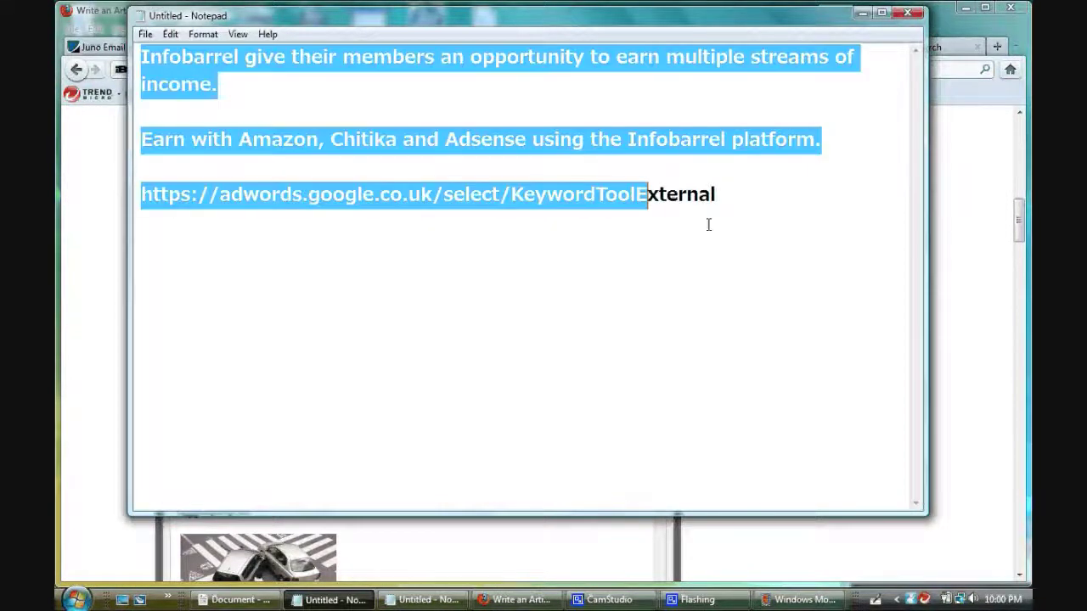
{"action": "right_click", "coordinate": [652, 151]}
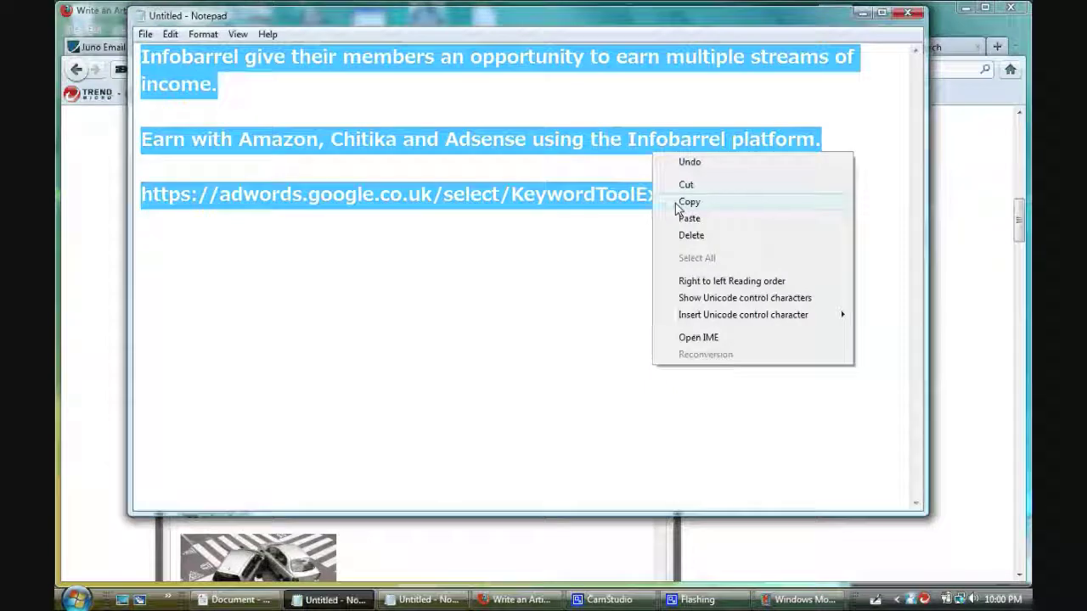
{"action": "left_click", "coordinate": [676, 201]}
{"action": "left_click", "coordinate": [862, 11]}
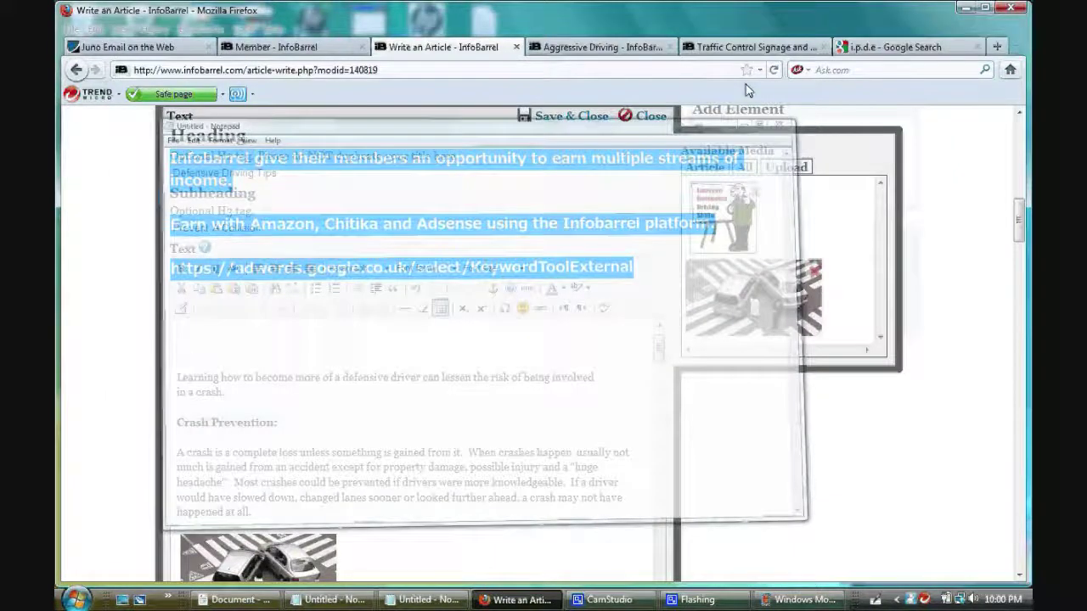
Step: Insert the copied notes above the opening paragraph using Paste from Word
{"action": "left_click", "coordinate": [253, 291]}
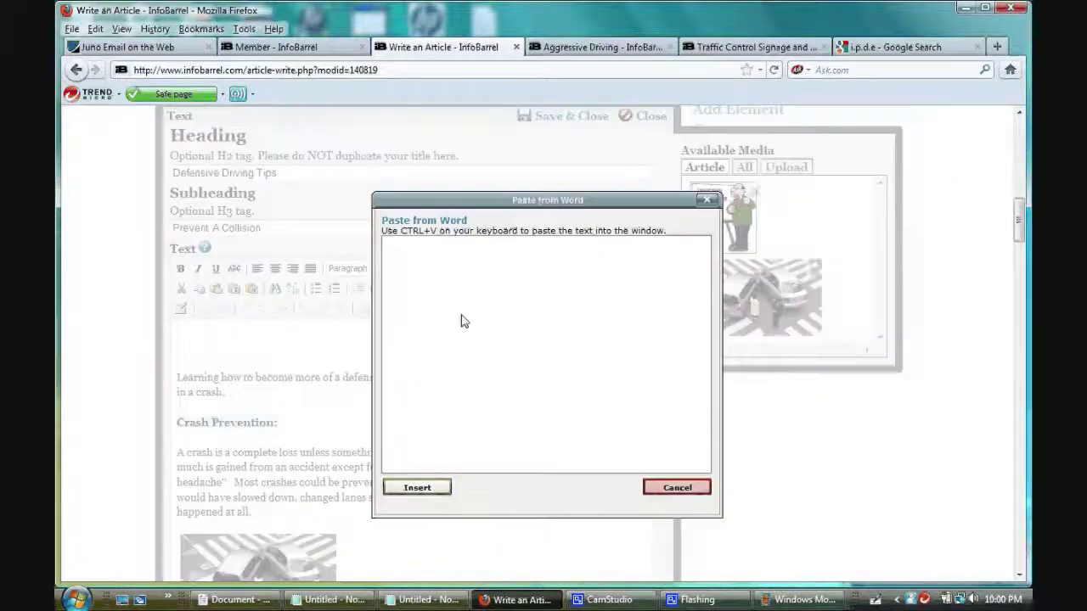
{"action": "right_click", "coordinate": [463, 319]}
{"action": "left_click", "coordinate": [491, 384]}
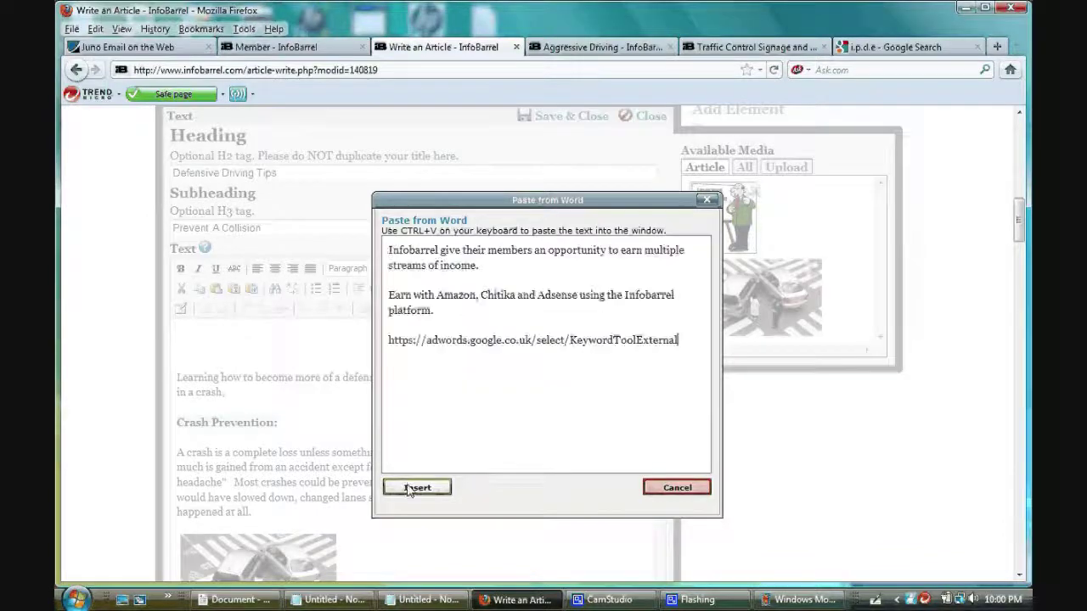
{"action": "left_click", "coordinate": [399, 488]}
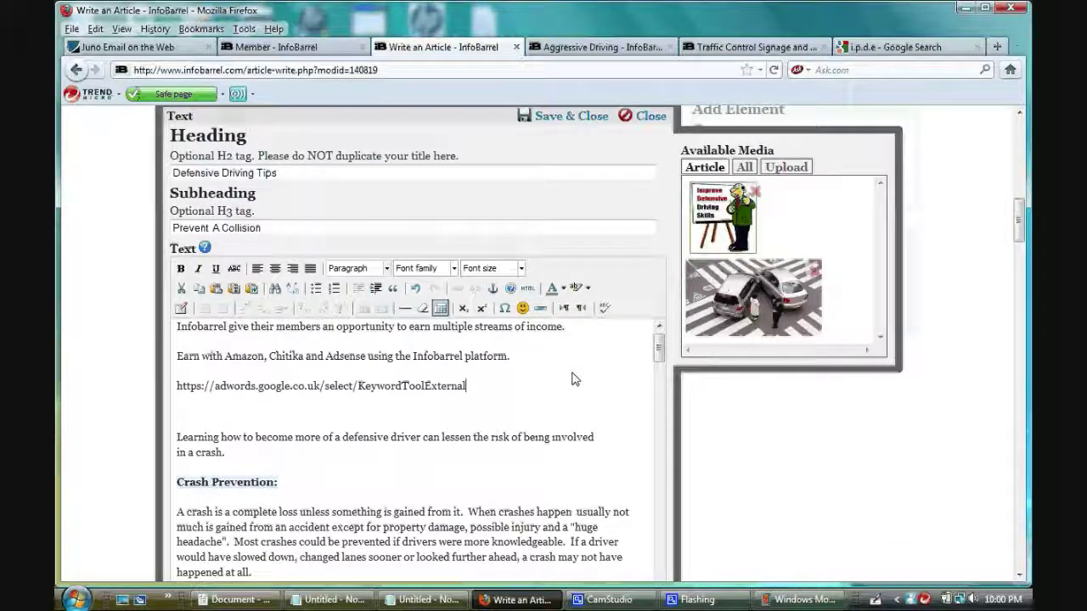
Step: Delete the inserted notes and the extra blank lines above the opening paragraph
{"action": "left_click_drag", "start_coordinate": [488, 400], "coordinate": [174, 331]}
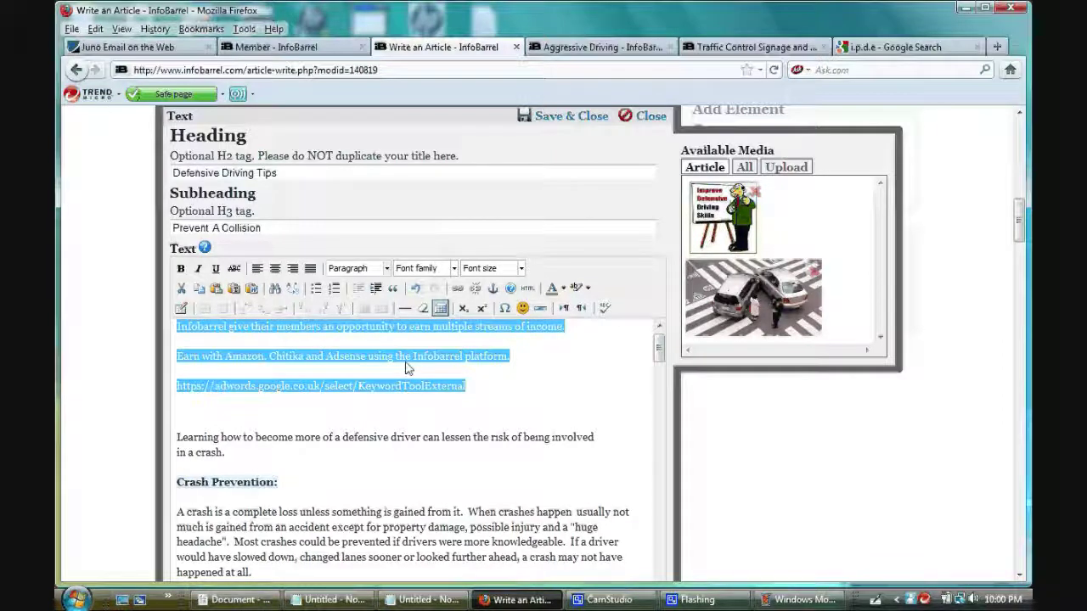
{"action": "key", "text": "Delete"}
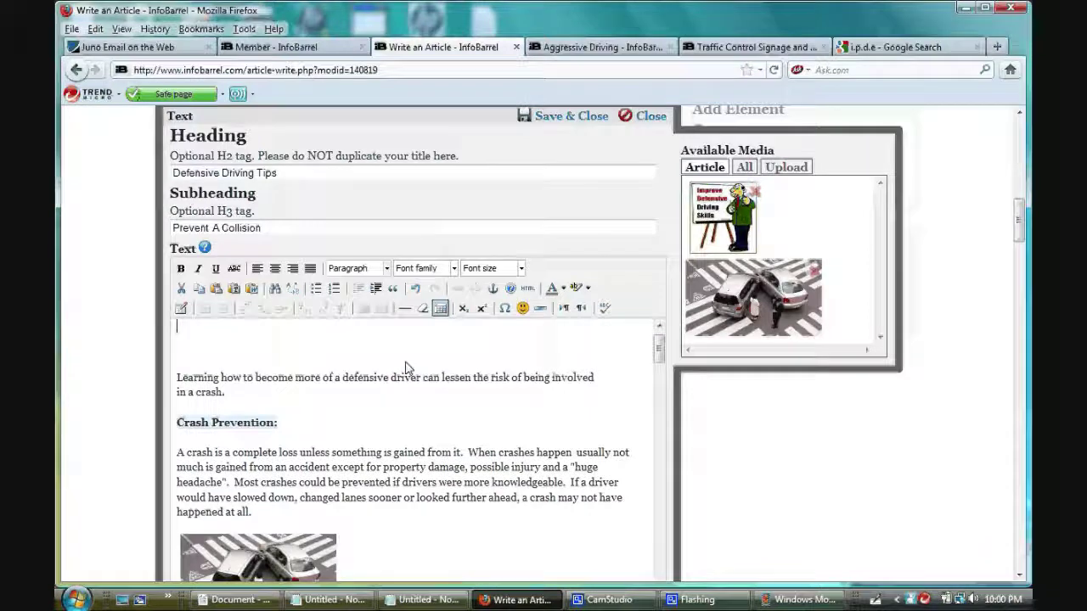
{"action": "key", "text": "Delete"}
{"action": "key", "text": "Delete"}
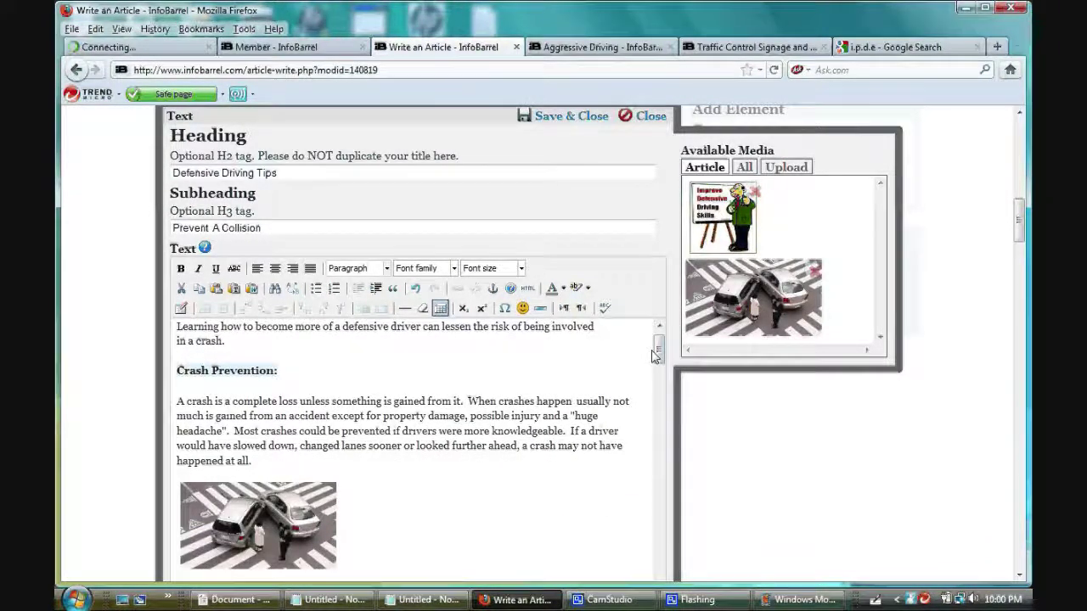
Step: Make the TOUCH heading near the end of the article text bold with a light blue highlight
{"action": "left_click_drag", "start_coordinate": [658, 351], "coordinate": [662, 514]}
{"action": "scroll", "coordinate": [663, 500], "scroll_direction": "down", "scroll_amount": 5}
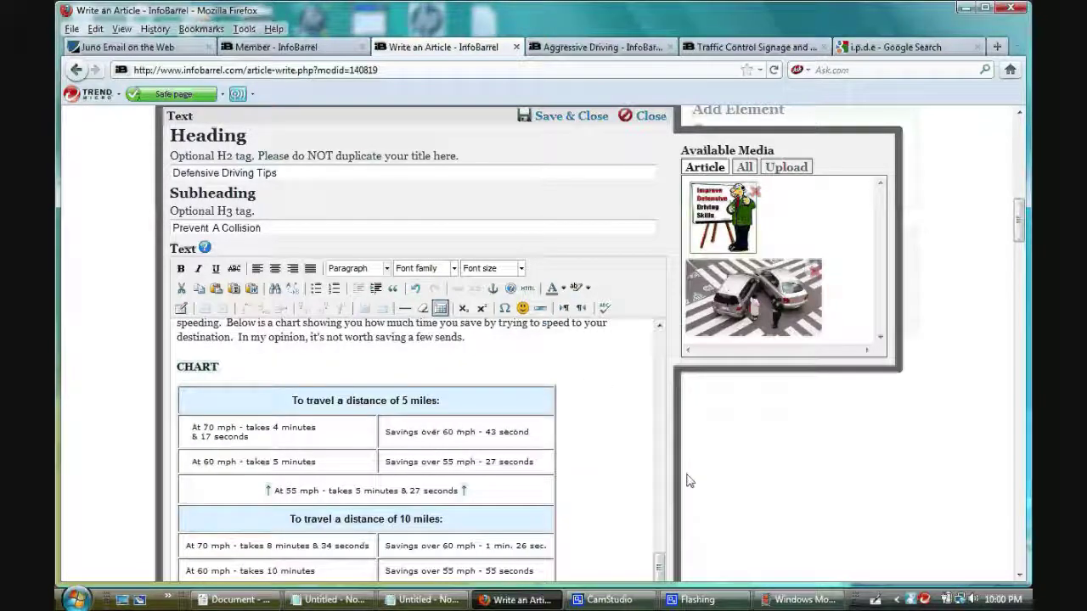
{"action": "scroll", "coordinate": [686, 478], "scroll_direction": "down", "scroll_amount": 4}
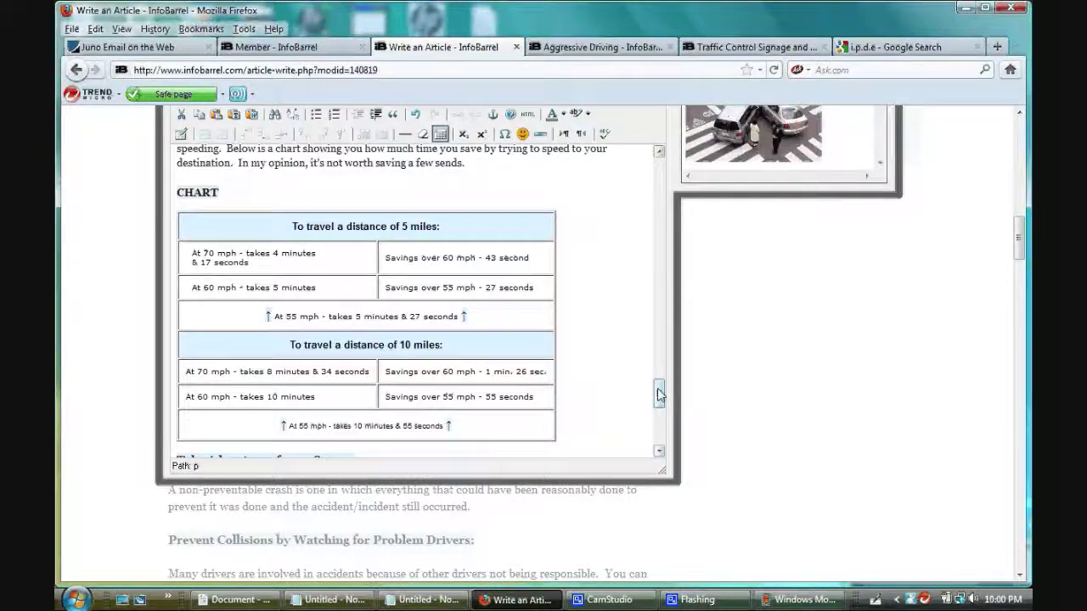
{"action": "left_click_drag", "start_coordinate": [660, 390], "coordinate": [659, 431]}
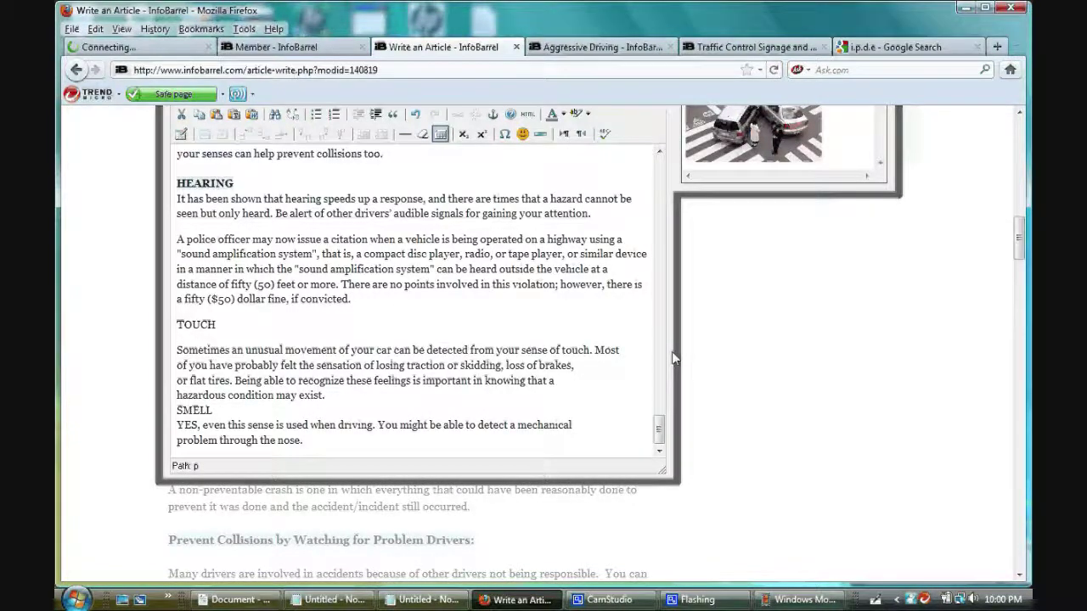
{"action": "scroll", "coordinate": [489, 382], "scroll_direction": "up", "scroll_amount": 2}
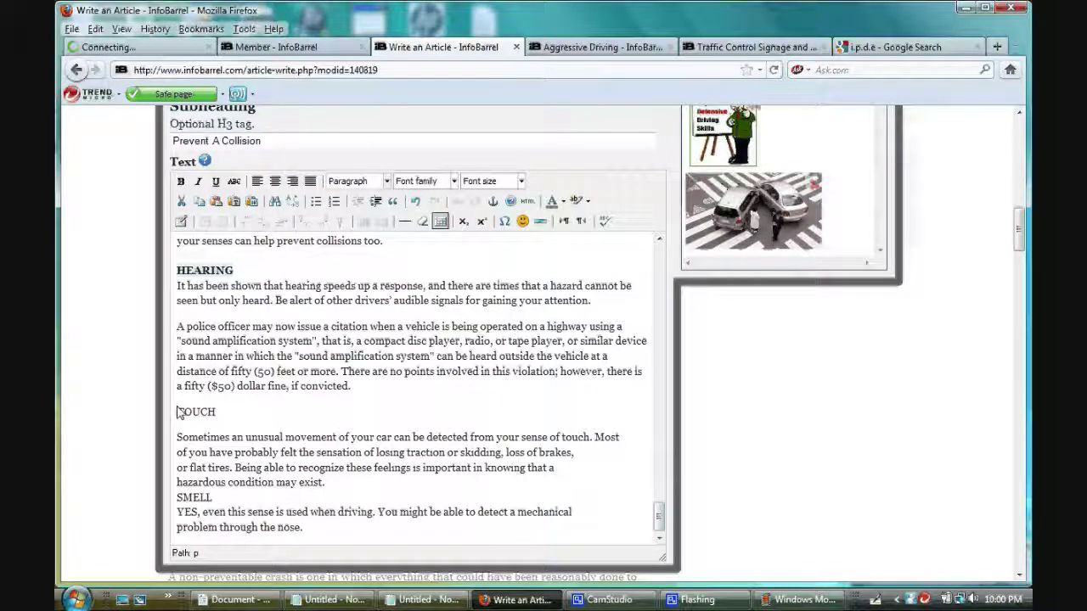
{"action": "left_click_drag", "start_coordinate": [178, 411], "coordinate": [216, 412]}
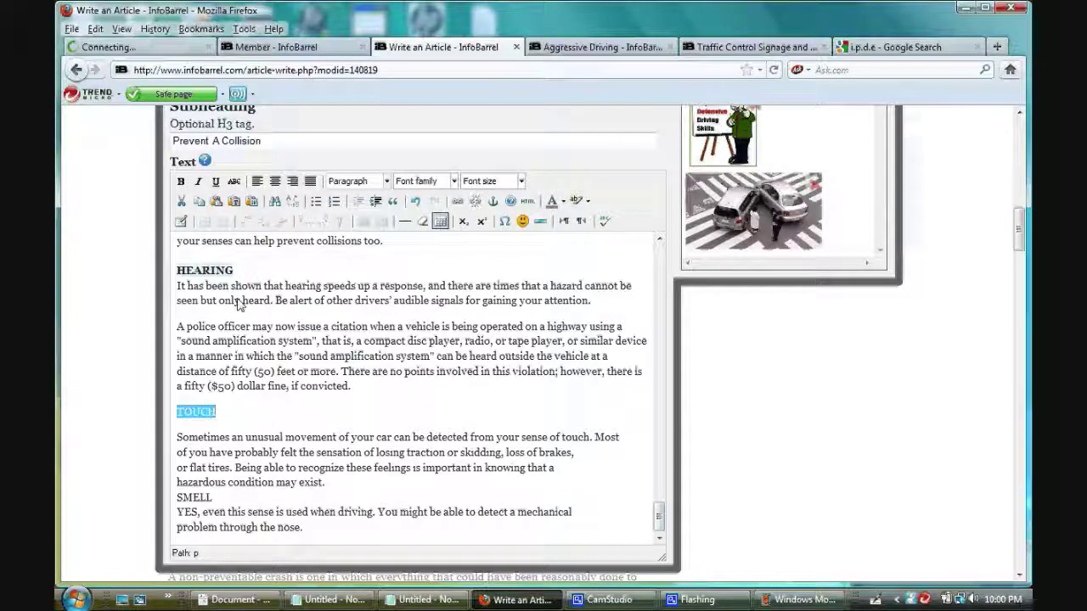
{"action": "left_click", "coordinate": [180, 181]}
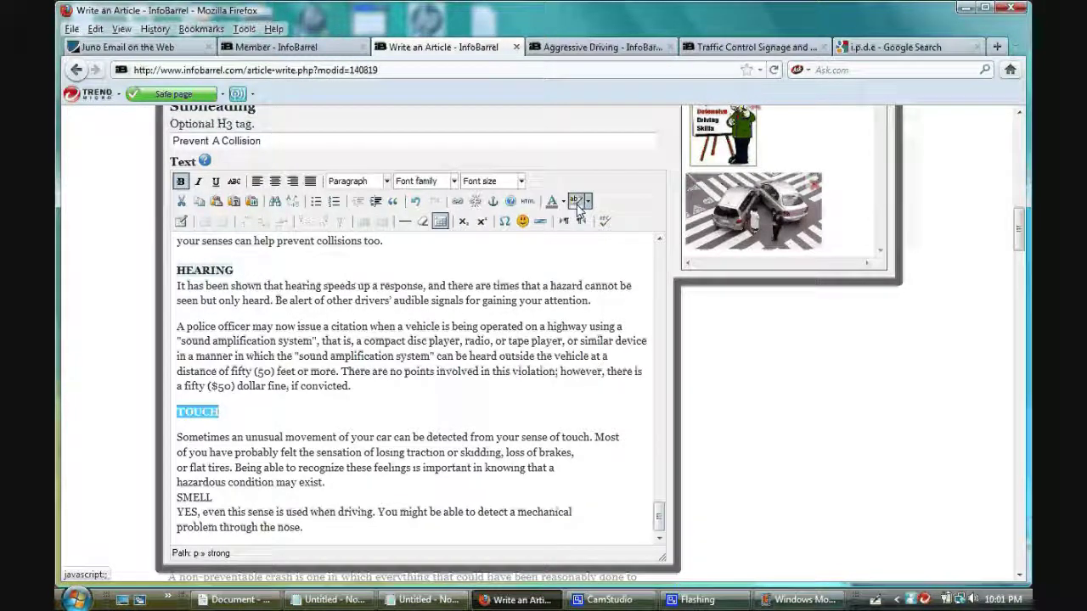
{"action": "left_click", "coordinate": [195, 415]}
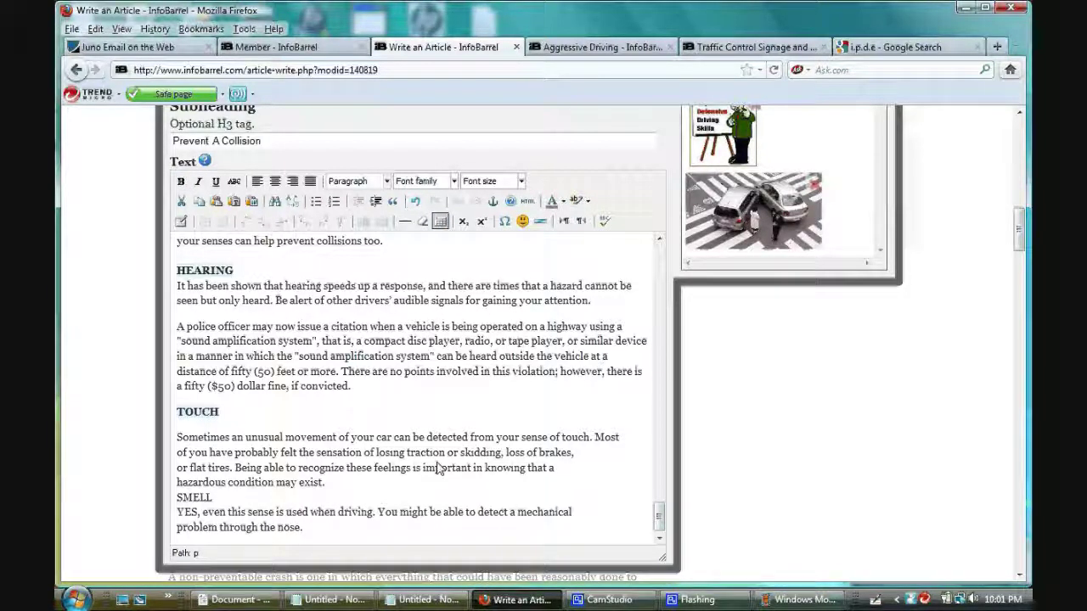
Step: Remove the line breaks before "or flat tires" and "hazardous condition may exist" in the TOUCH paragraph
{"action": "left_click", "coordinate": [179, 472]}
{"action": "key", "text": "BackSpace"}
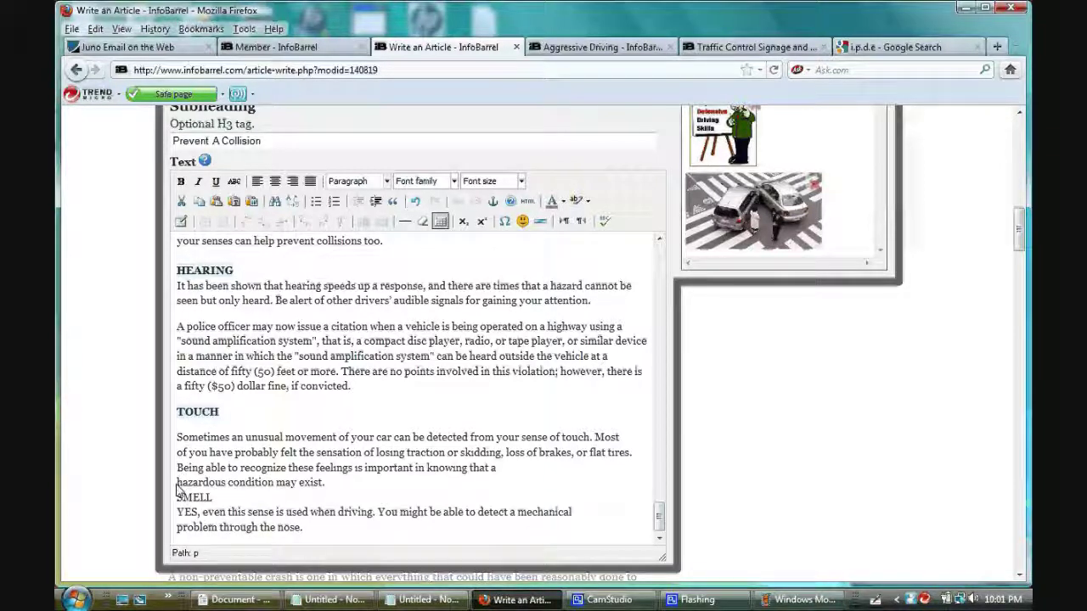
{"action": "left_click", "coordinate": [177, 483]}
{"action": "key", "text": "BackSpace"}
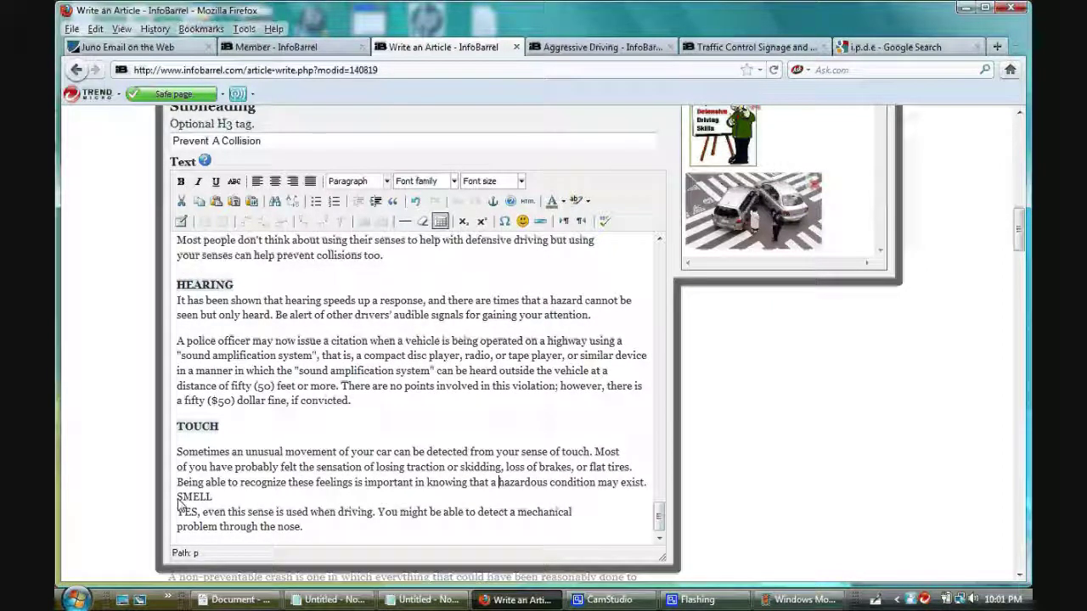
Step: Separate the SMELL heading and the "YES, even this sense is used" text below it into their own paragraphs
{"action": "left_click", "coordinate": [178, 500]}
{"action": "key", "text": "Return"}
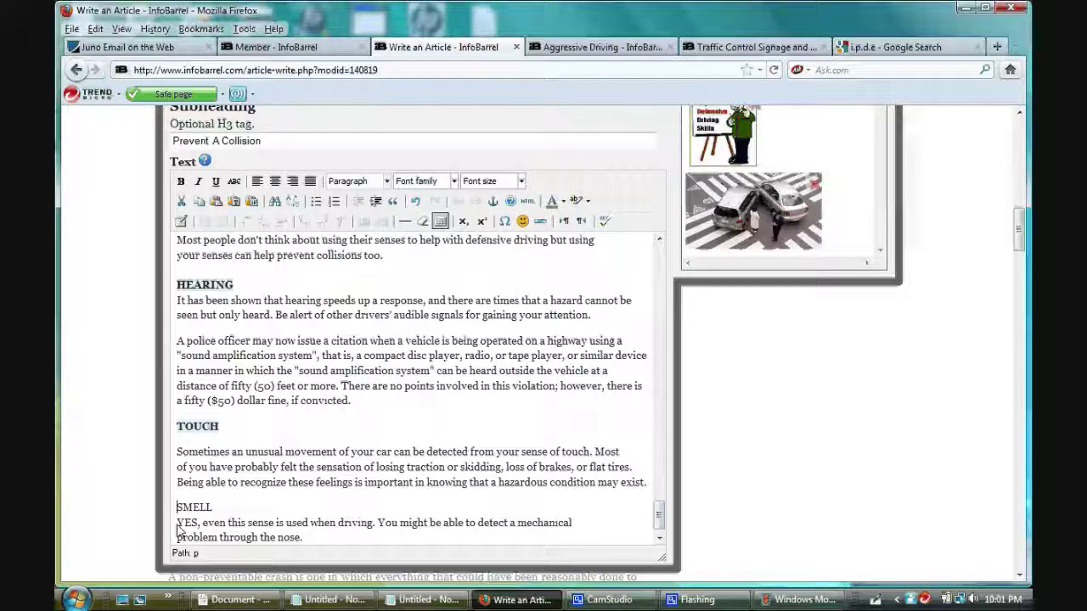
{"action": "left_click", "coordinate": [178, 523]}
{"action": "key", "text": "Return"}
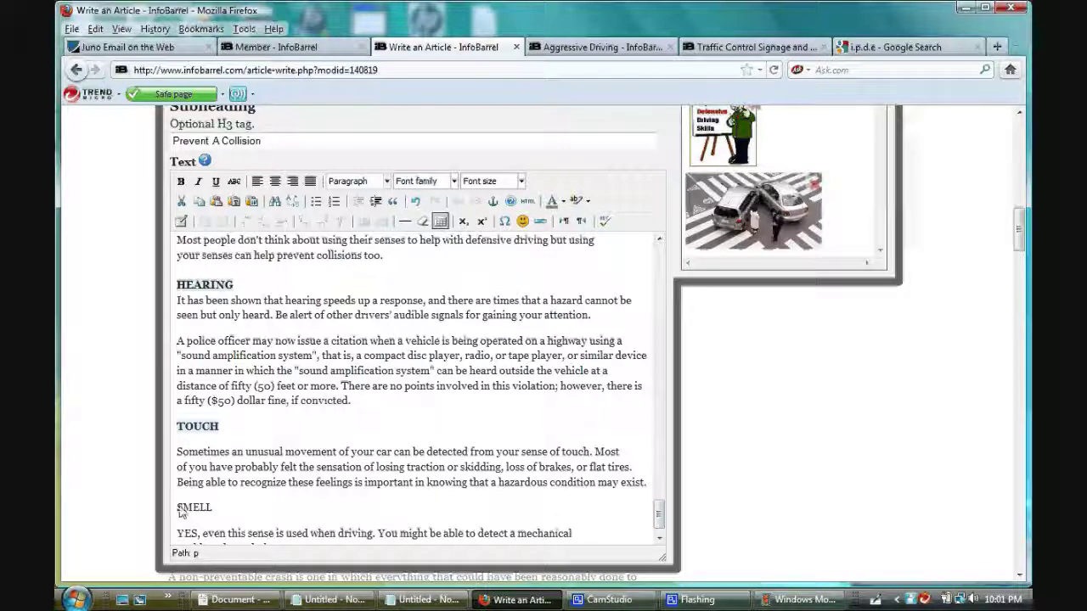
Step: Make the SMELL heading bold with a light blue (#d6eaff) highlight
{"action": "double_click", "coordinate": [180, 509]}
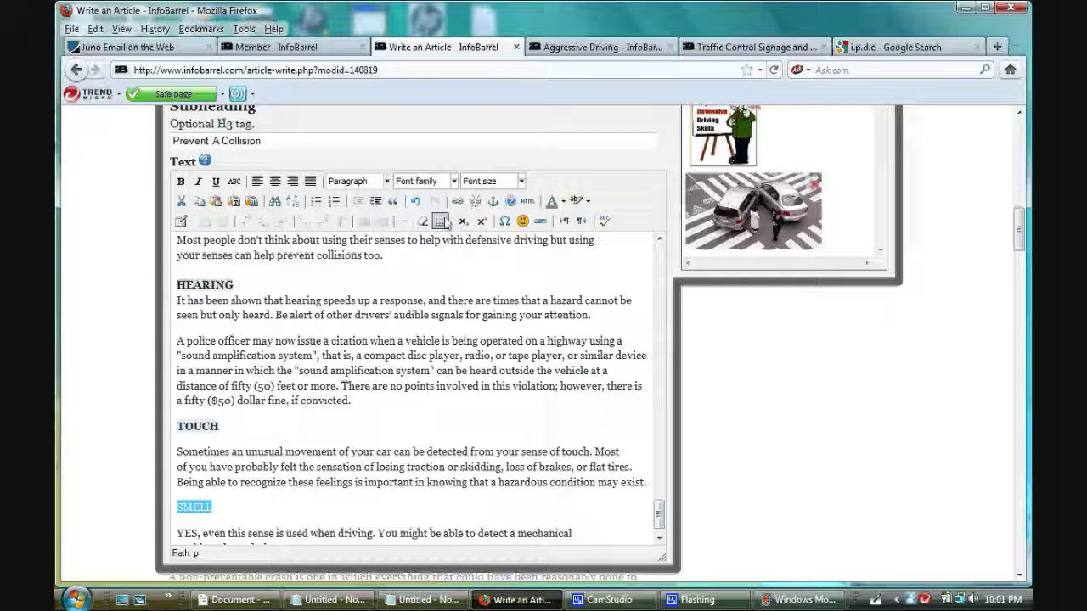
{"action": "key", "text": "ctrl+b"}
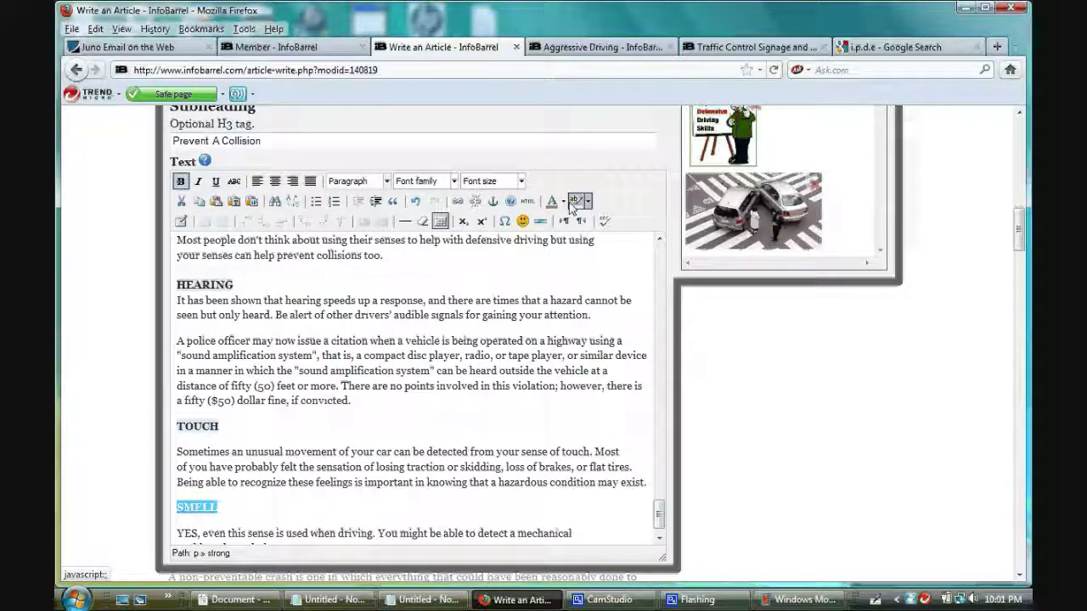
{"action": "left_click", "coordinate": [573, 203]}
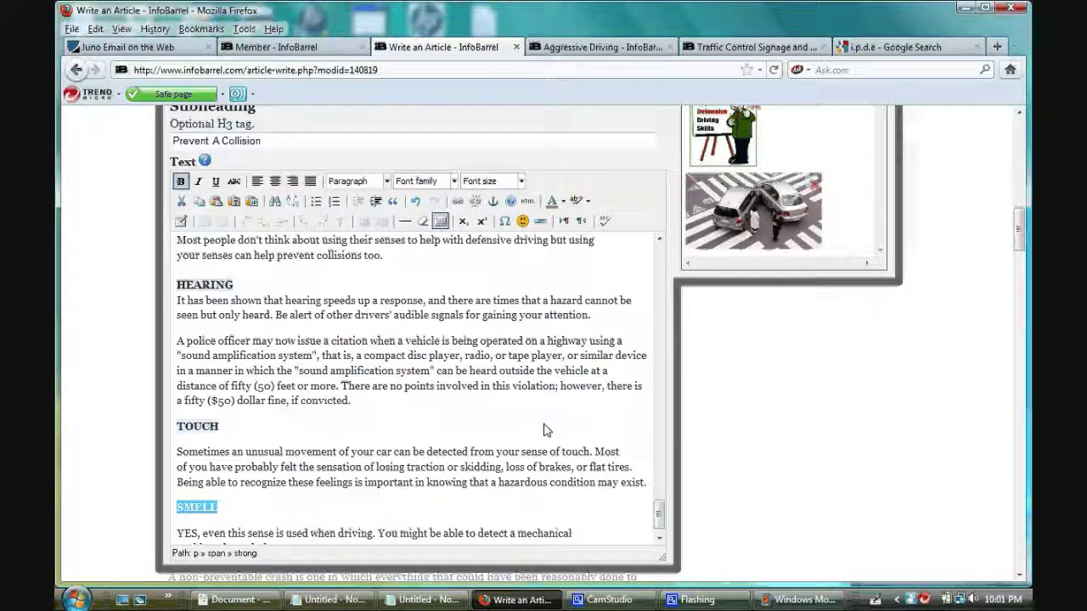
{"action": "key", "text": "Right"}
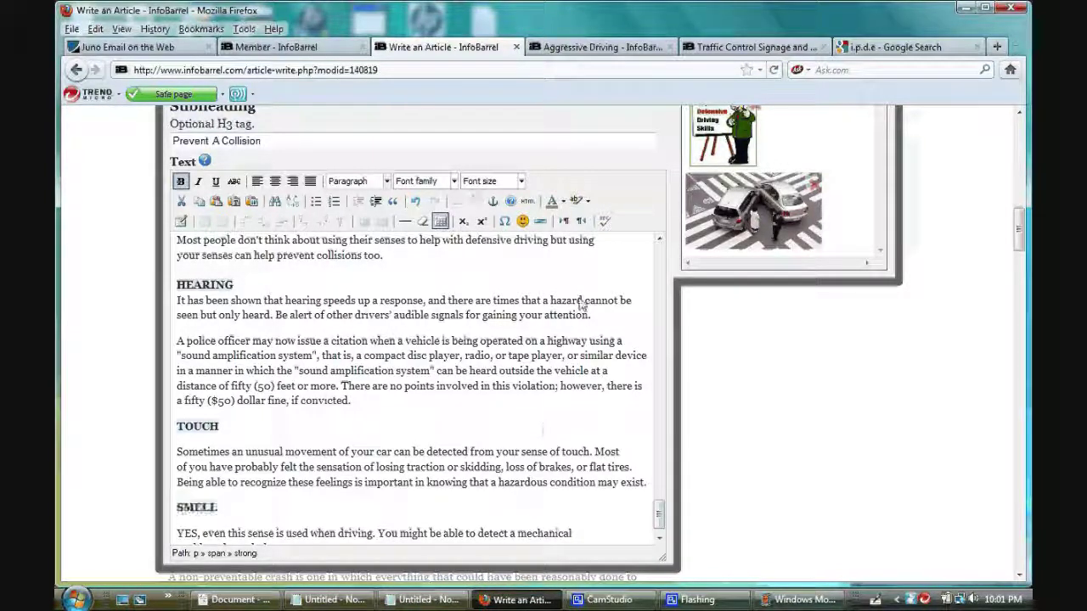
{"action": "left_click", "coordinate": [589, 202]}
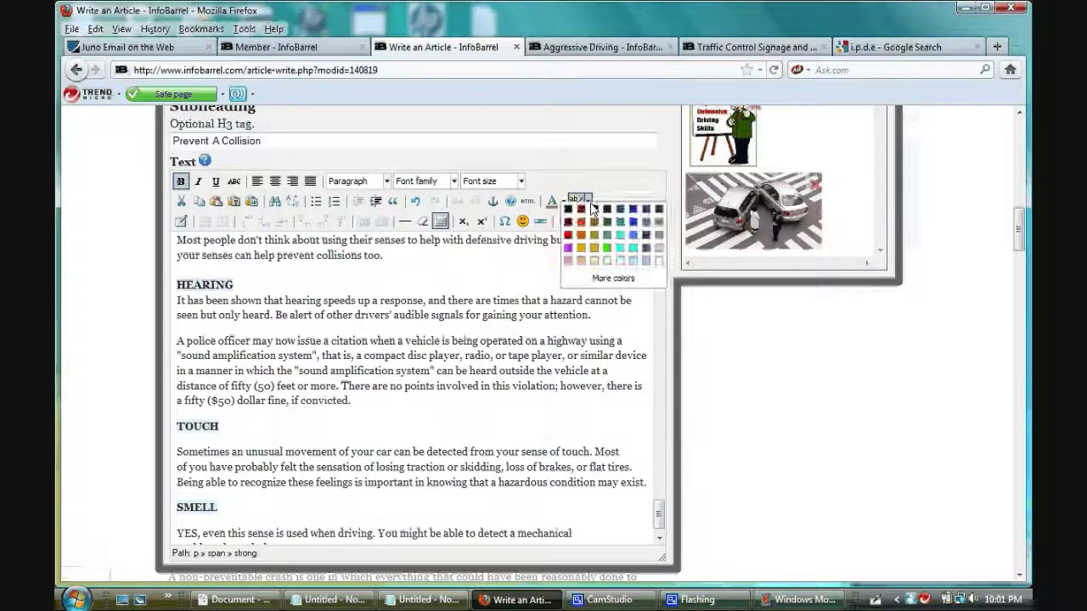
{"action": "left_click", "coordinate": [613, 279]}
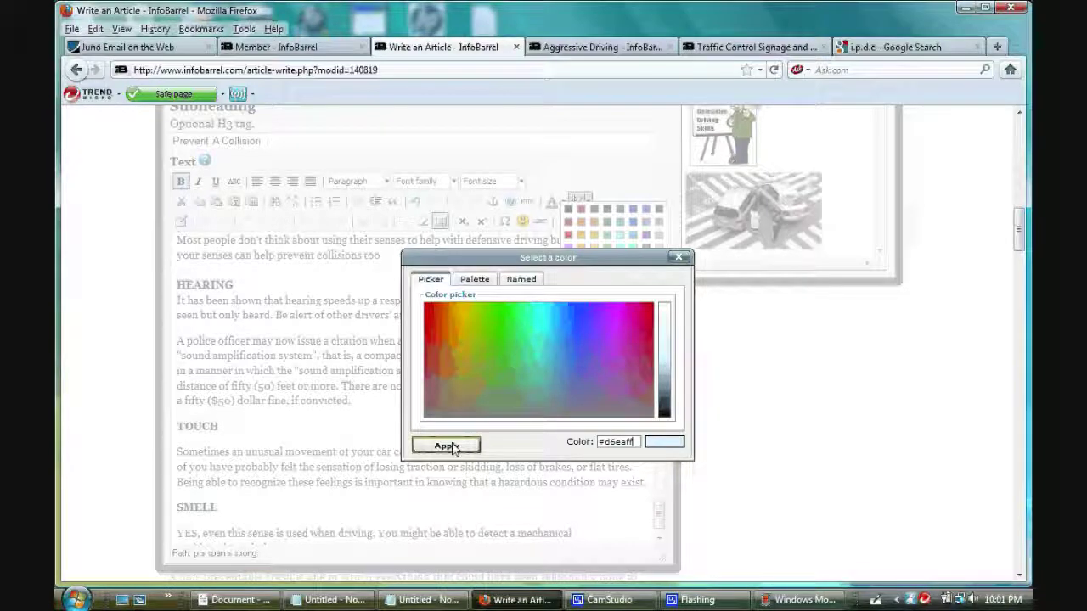
{"action": "left_click", "coordinate": [678, 259]}
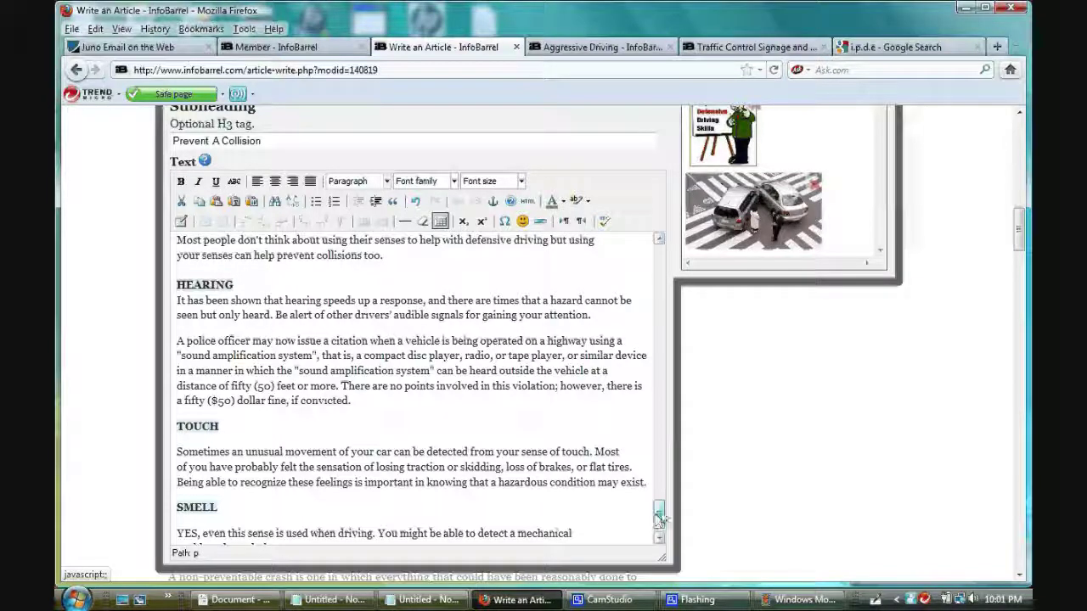
Step: Insert an extra blank line between the Defensive Driving paragraph and the "The Standard Accident-Prevention Formula - I.P.D.E.:" heading
{"action": "scroll", "coordinate": [661, 526], "scroll_direction": "down", "scroll_amount": 1}
{"action": "left_click_drag", "start_coordinate": [661, 526], "coordinate": [660, 473]}
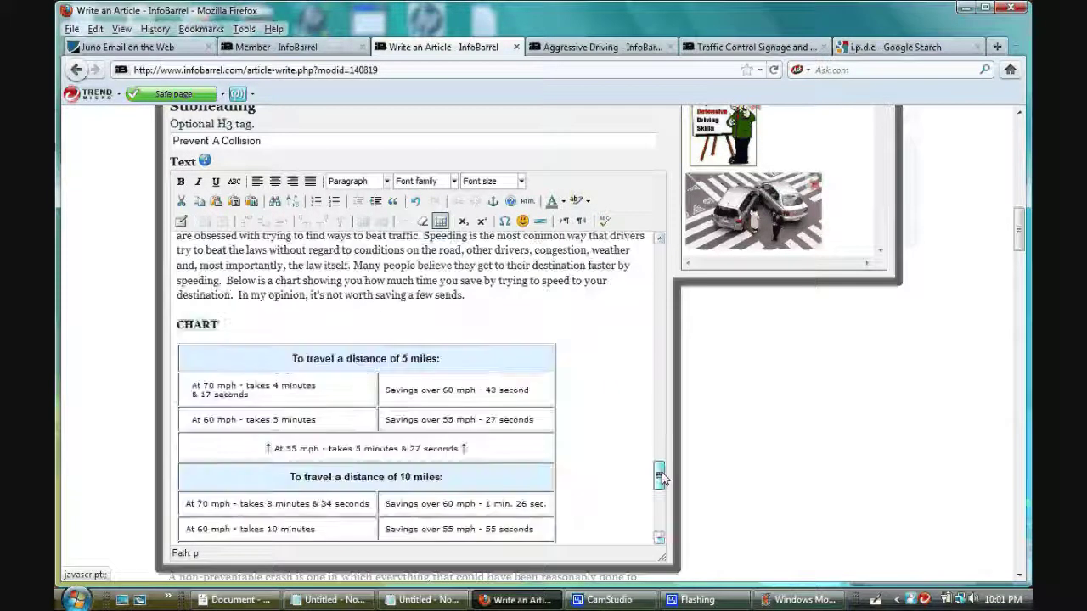
{"action": "scroll", "coordinate": [478, 403], "scroll_direction": "down", "scroll_amount": 1}
{"action": "scroll", "coordinate": [474, 395], "scroll_direction": "down", "scroll_amount": 1}
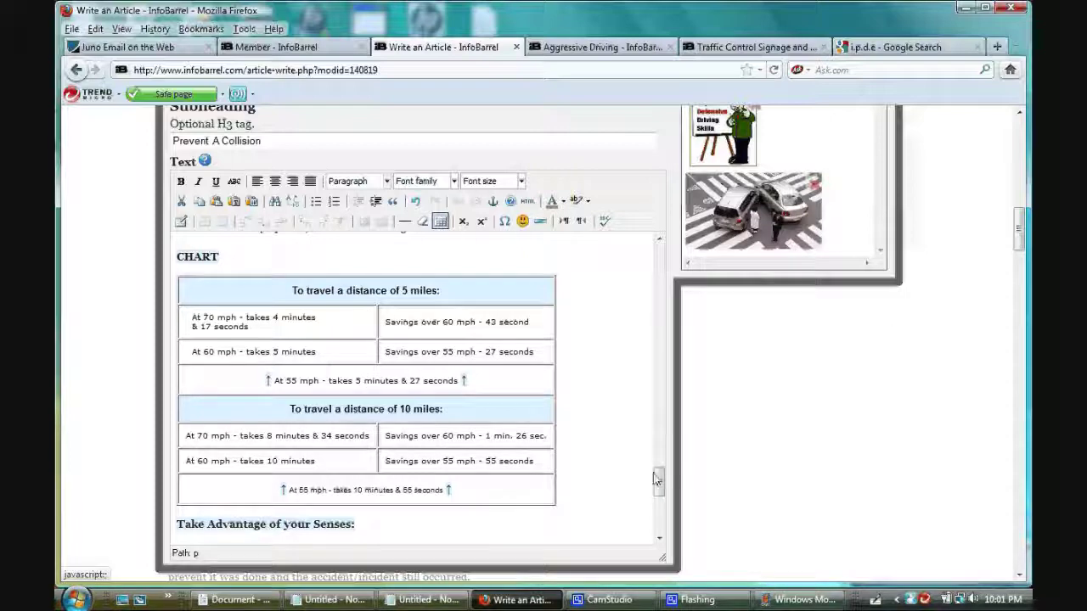
{"action": "left_click_drag", "start_coordinate": [658, 481], "coordinate": [673, 357]}
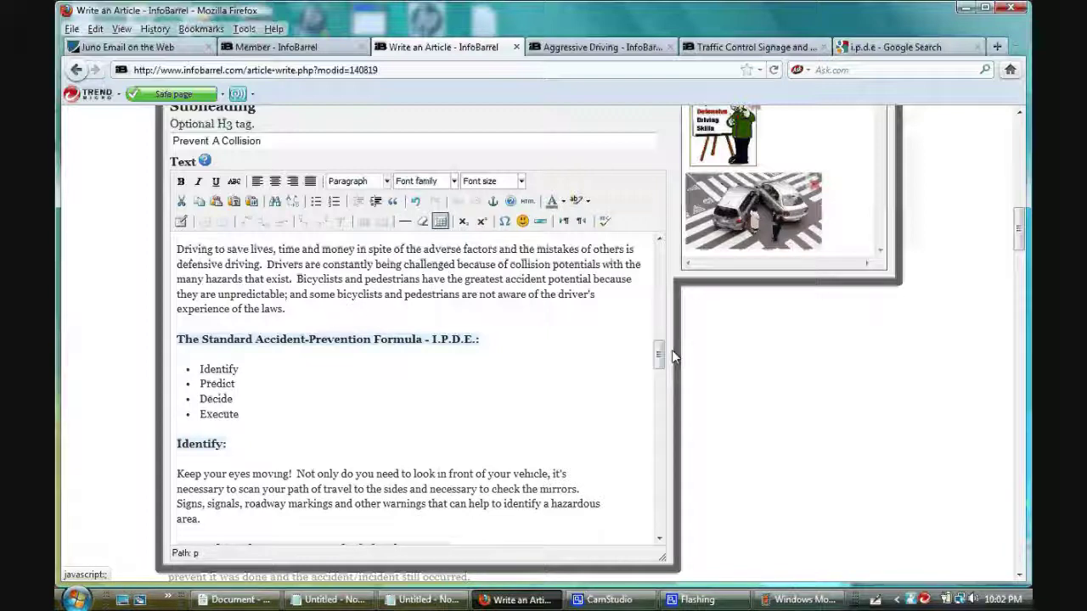
{"action": "left_click", "coordinate": [178, 344]}
{"action": "scroll", "coordinate": [179, 344], "scroll_direction": "up", "scroll_amount": 4}
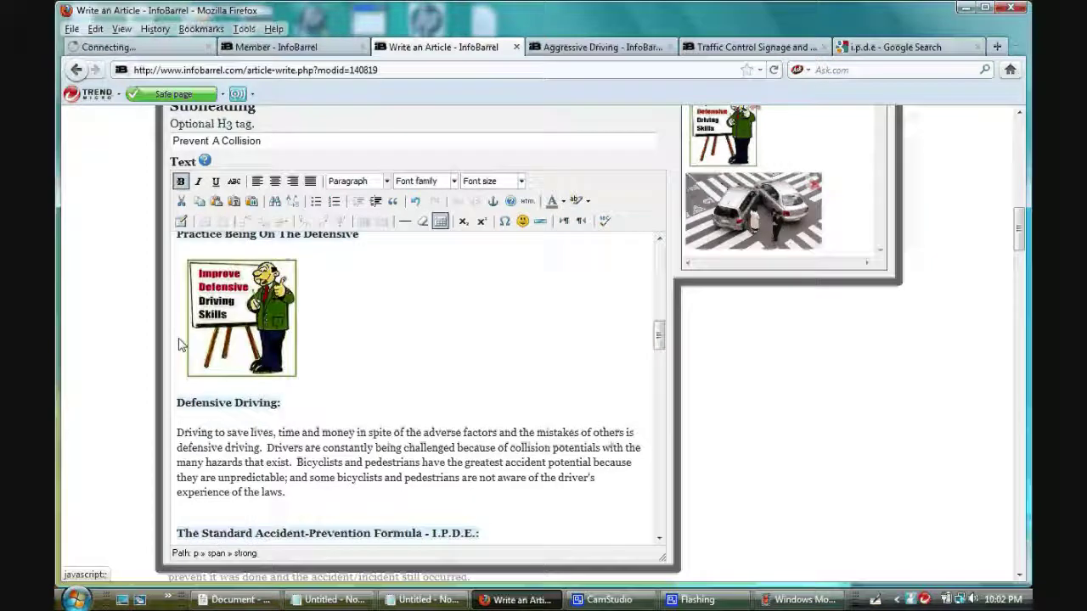
{"action": "scroll", "coordinate": [516, 369], "scroll_direction": "down", "scroll_amount": 2}
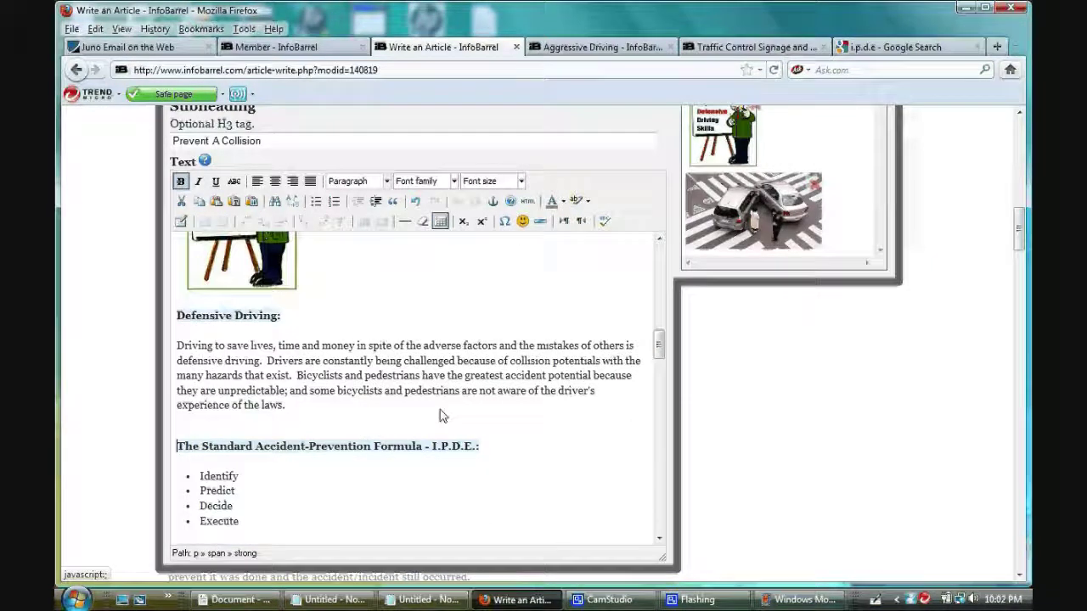
{"action": "left_click", "coordinate": [424, 427]}
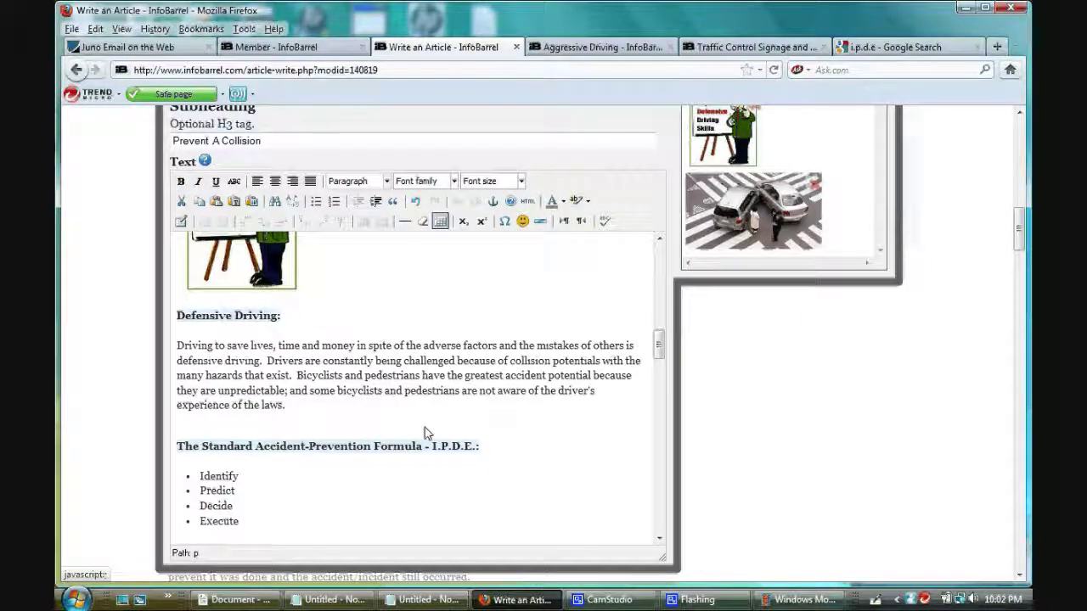
{"action": "key", "text": "Return"}
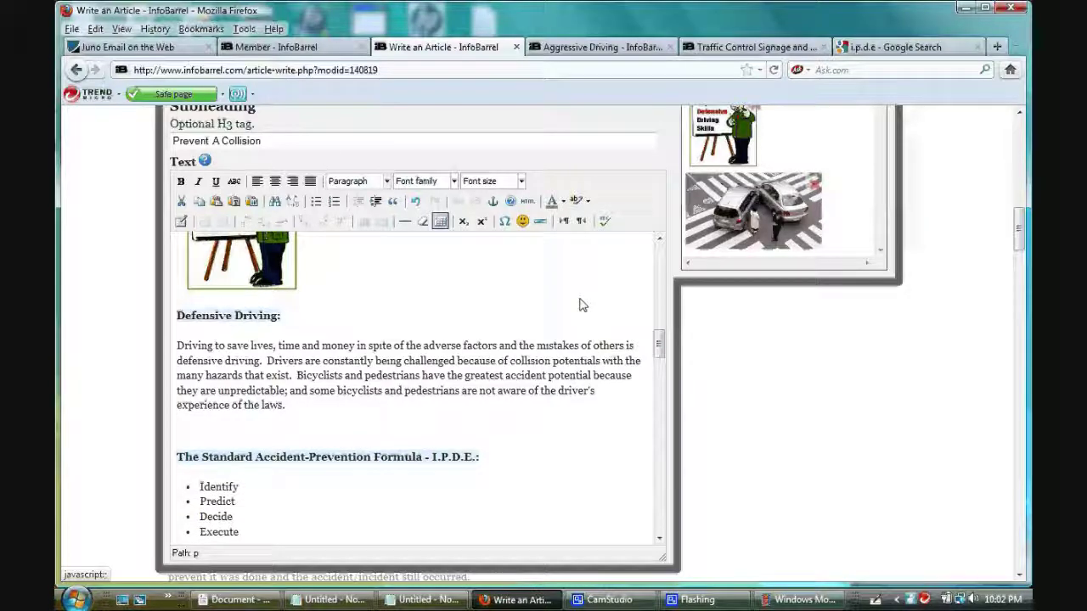
Step: Start another image upload for the article and choose the I.P.D.E. file from the SafeDriving&CrashPrevention folder
{"action": "scroll", "coordinate": [940, 252], "scroll_direction": "up", "scroll_amount": 2}
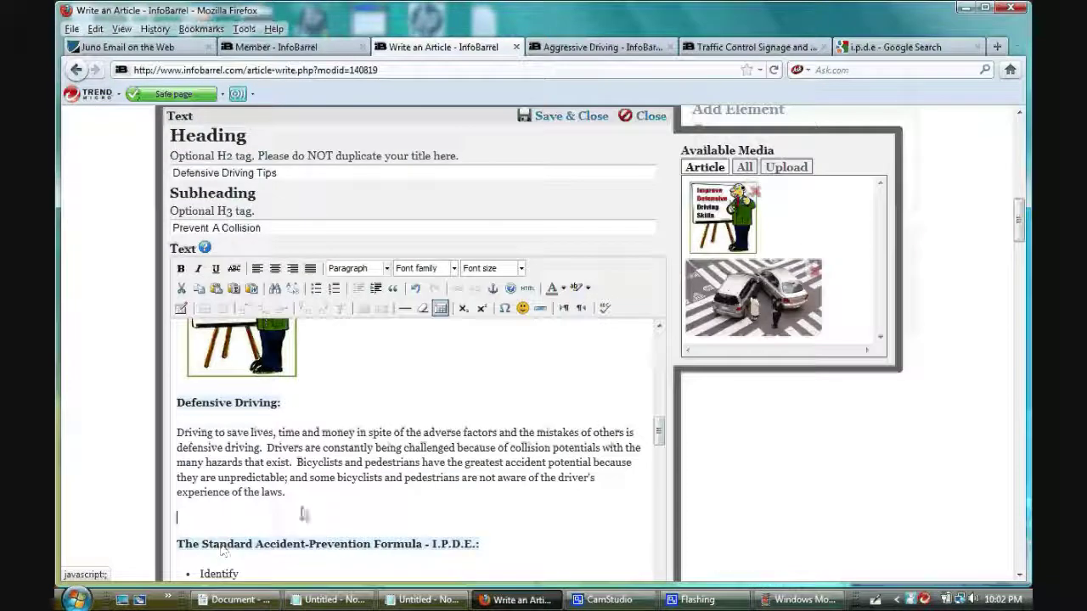
{"action": "left_click", "coordinate": [786, 167]}
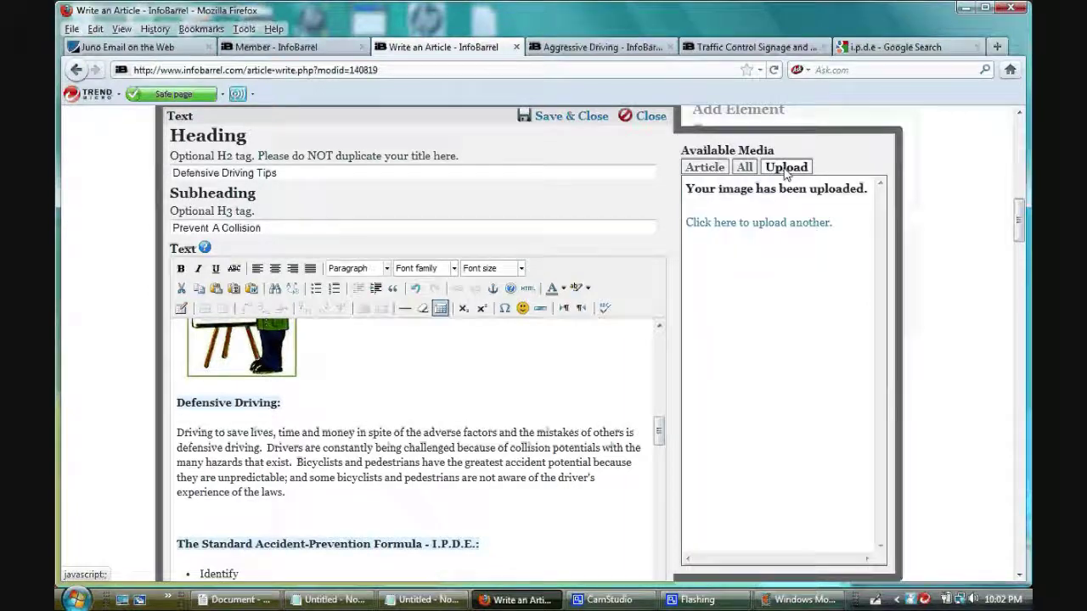
{"action": "left_click", "coordinate": [749, 224]}
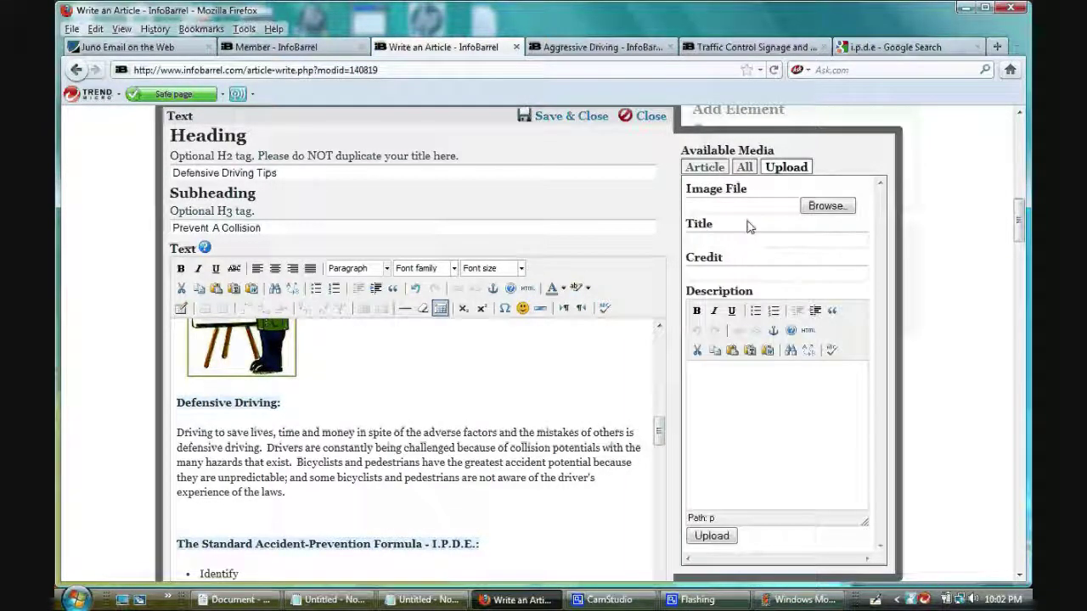
{"action": "left_click", "coordinate": [826, 206]}
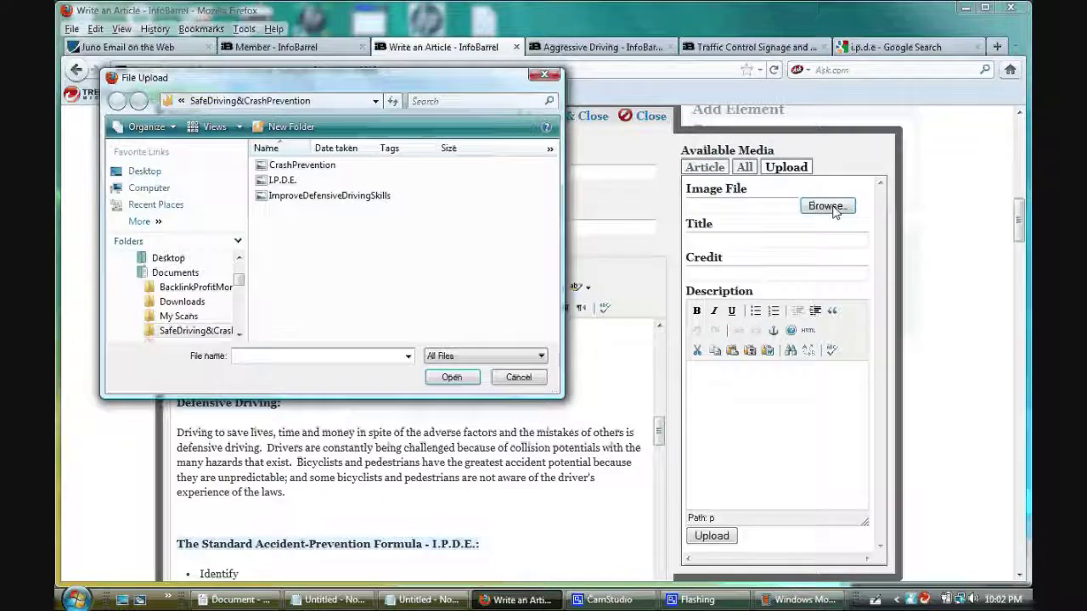
{"action": "left_click", "coordinate": [339, 181]}
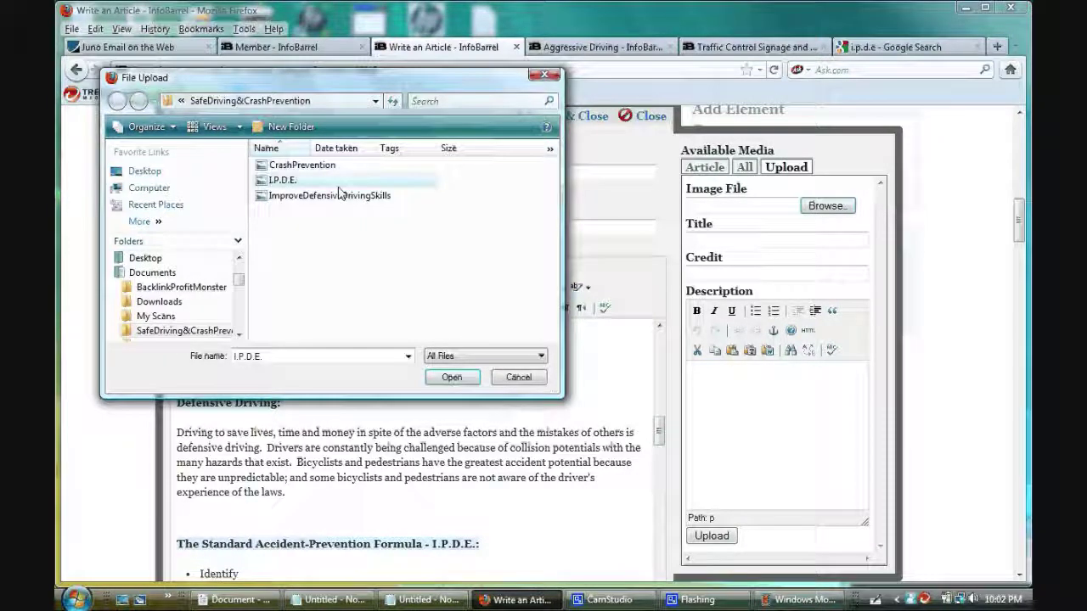
{"action": "left_click", "coordinate": [451, 377]}
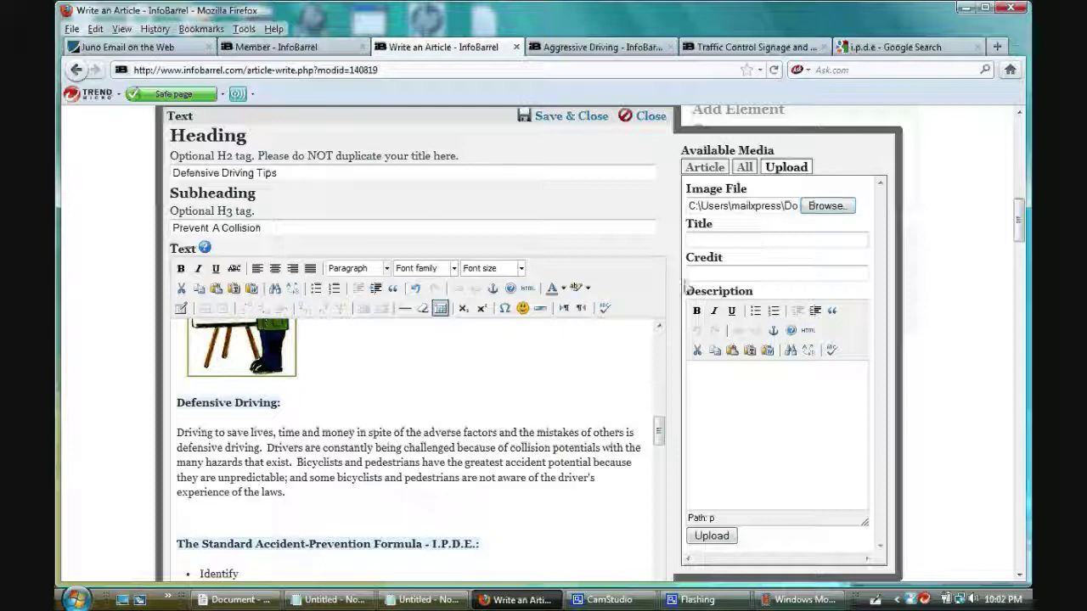
Step: Title the image being uploaded "I.P.D.E. Identify - Predict - Decide - Execute"
{"action": "scroll", "coordinate": [658, 437], "scroll_direction": "down", "scroll_amount": 2}
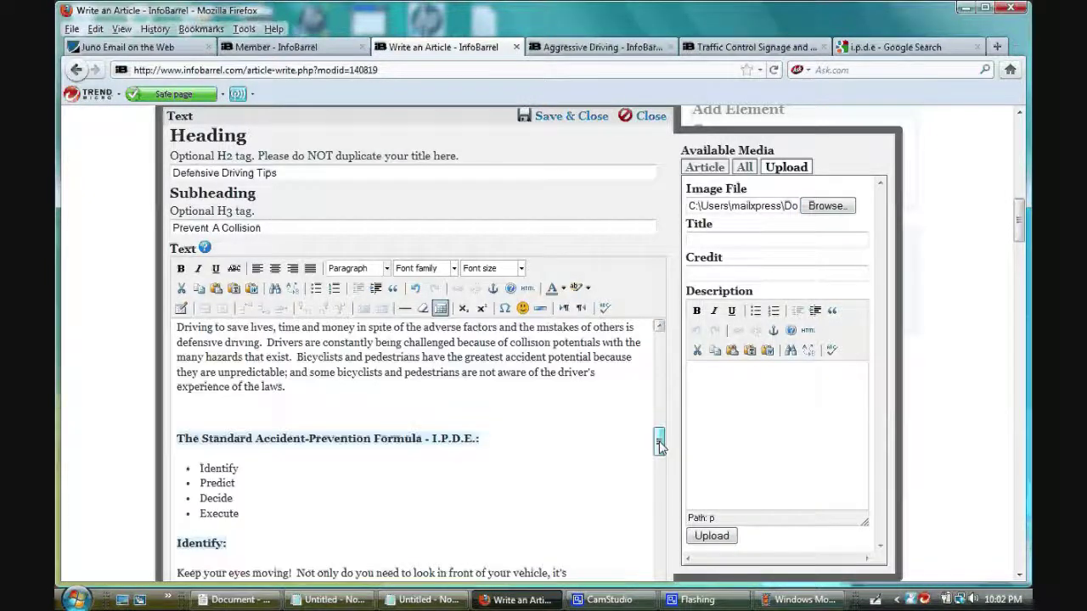
{"action": "left_click", "coordinate": [737, 244]}
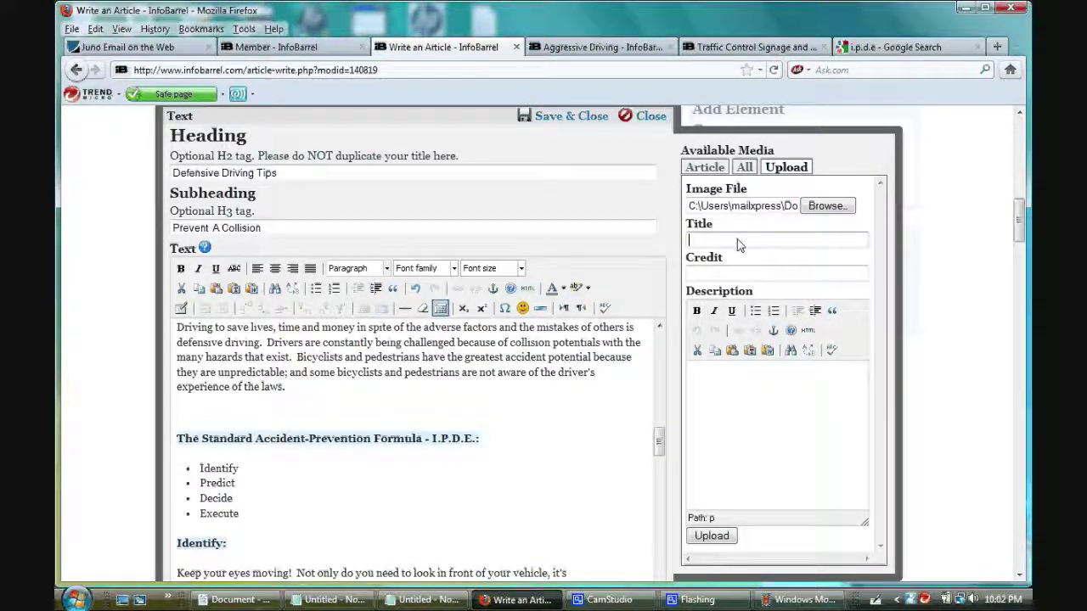
{"action": "type", "text": "I"}
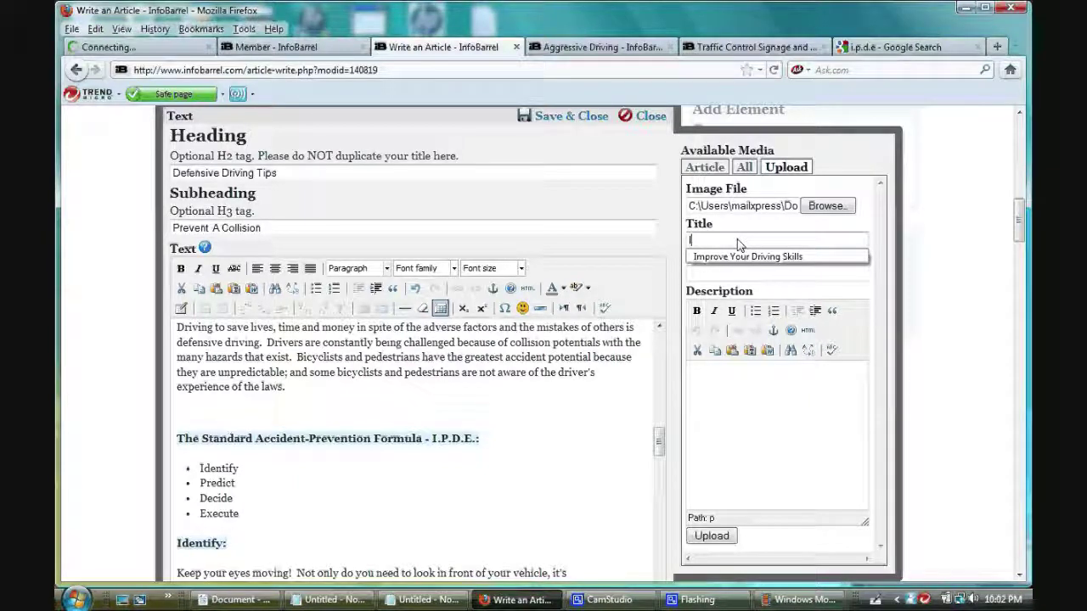
{"action": "type", "text": "."}
{"action": "key", "text": "BackSpace"}
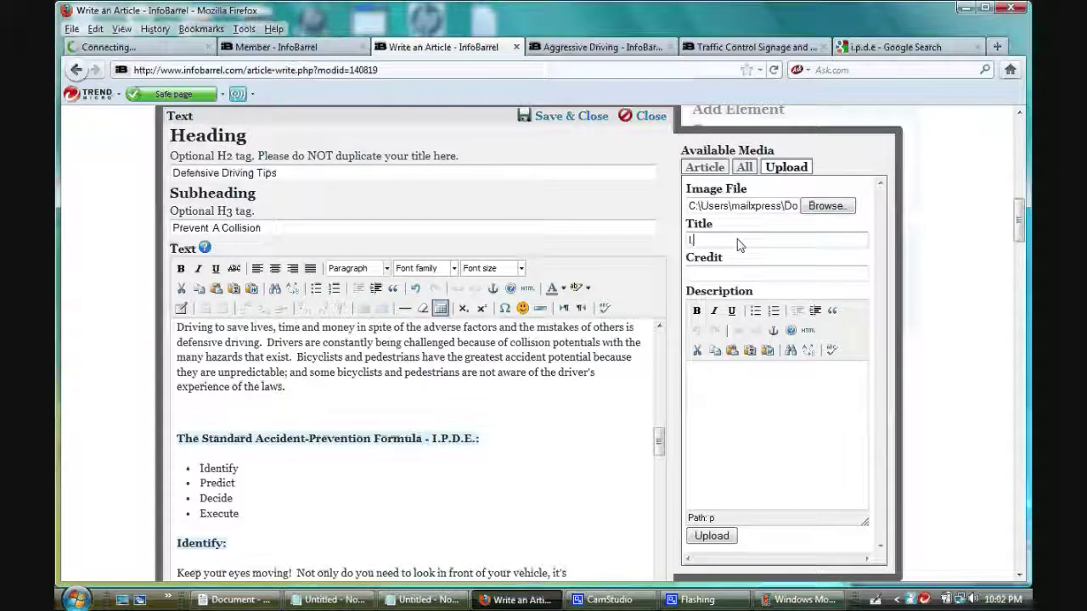
{"action": "type", "text": ".P.D."}
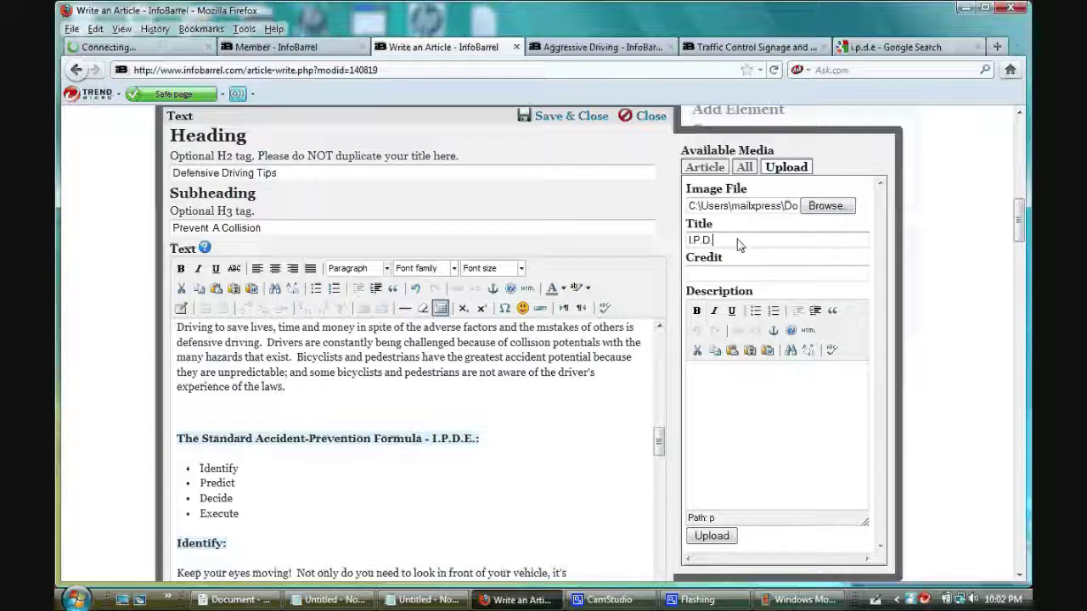
{"action": "type", "text": "E. Ident"}
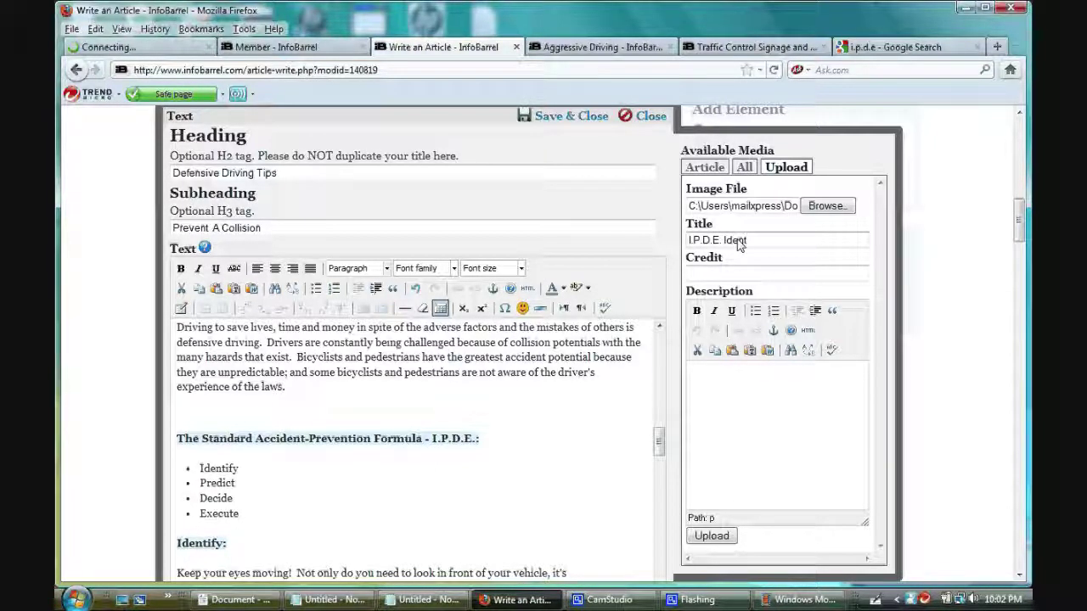
{"action": "type", "text": "i"}
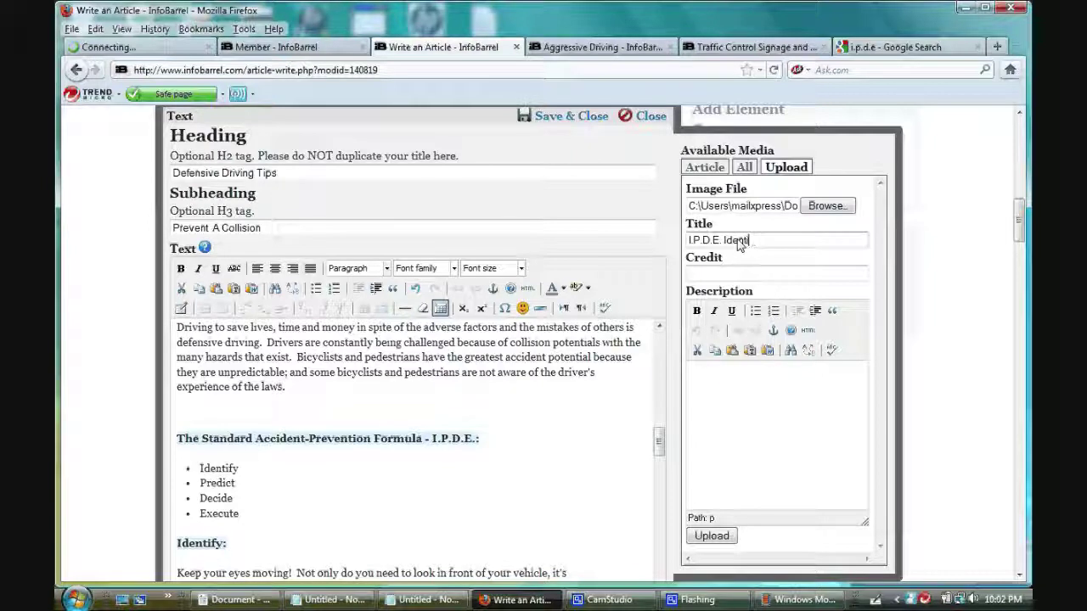
{"action": "type", "text": "fy"}
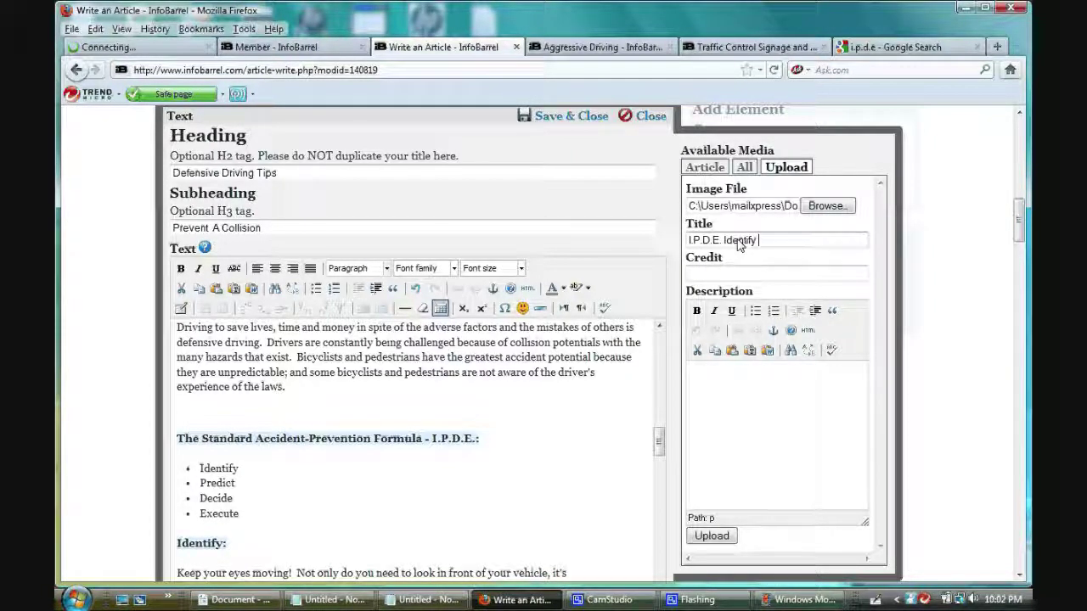
{"action": "type", "text": " - Predict"}
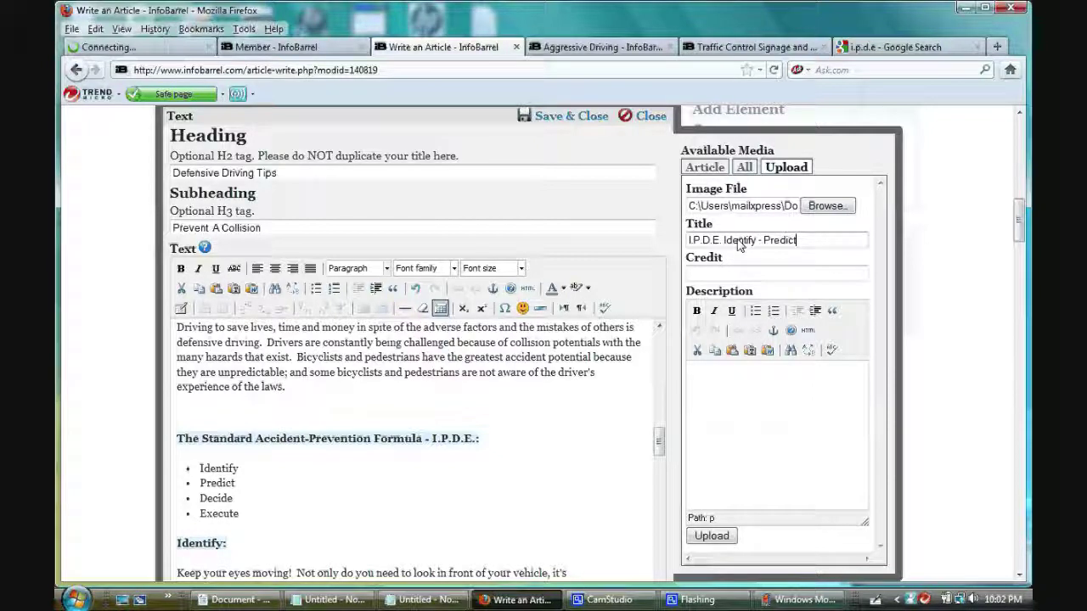
{"action": "type", "text": " - Deci"}
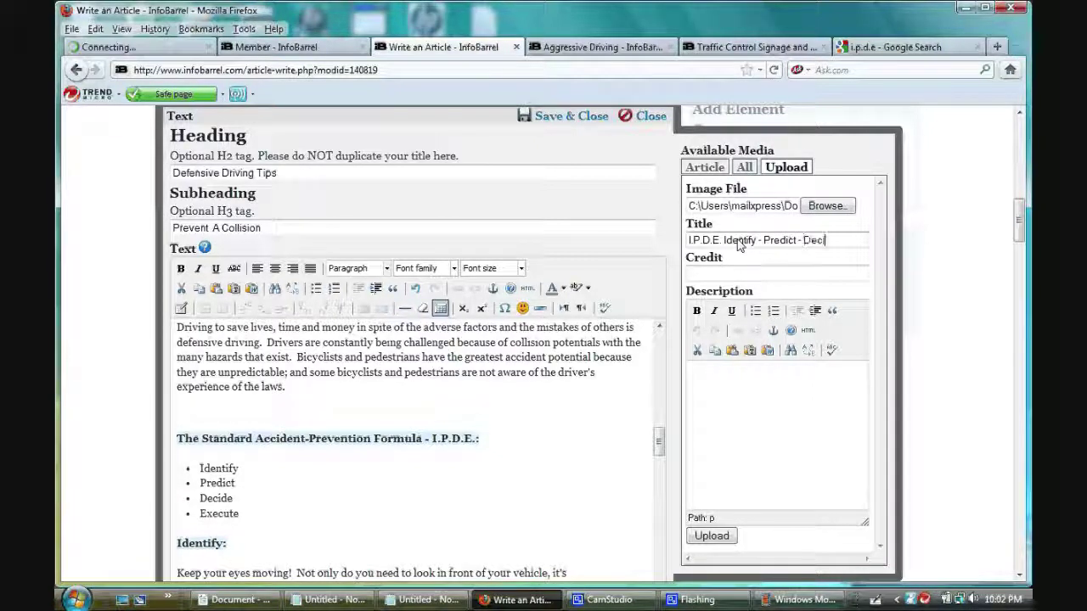
{"action": "type", "text": "de - E"}
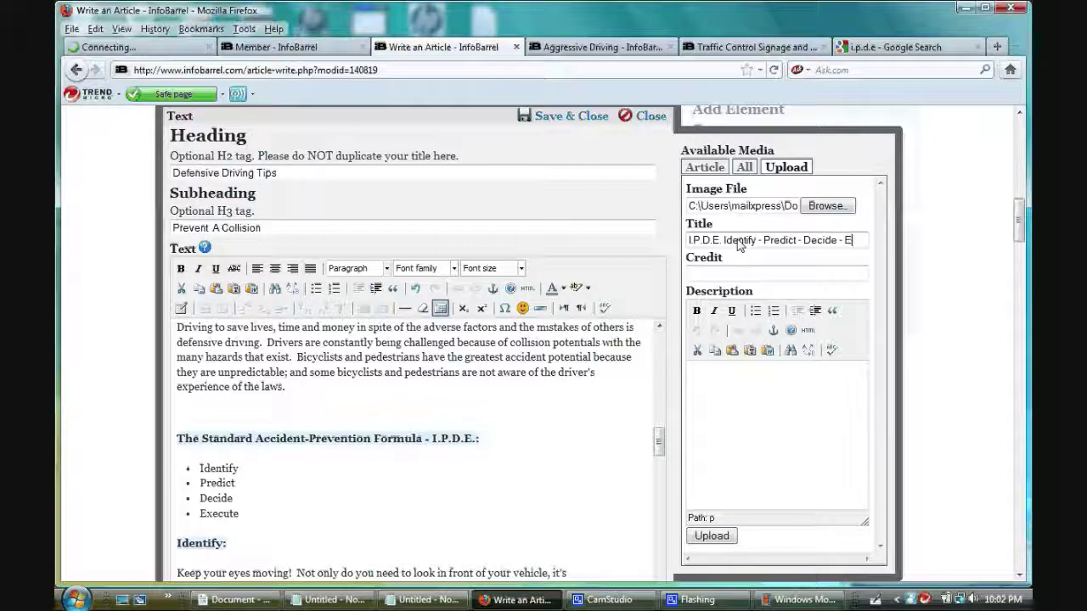
{"action": "type", "text": "xecute"}
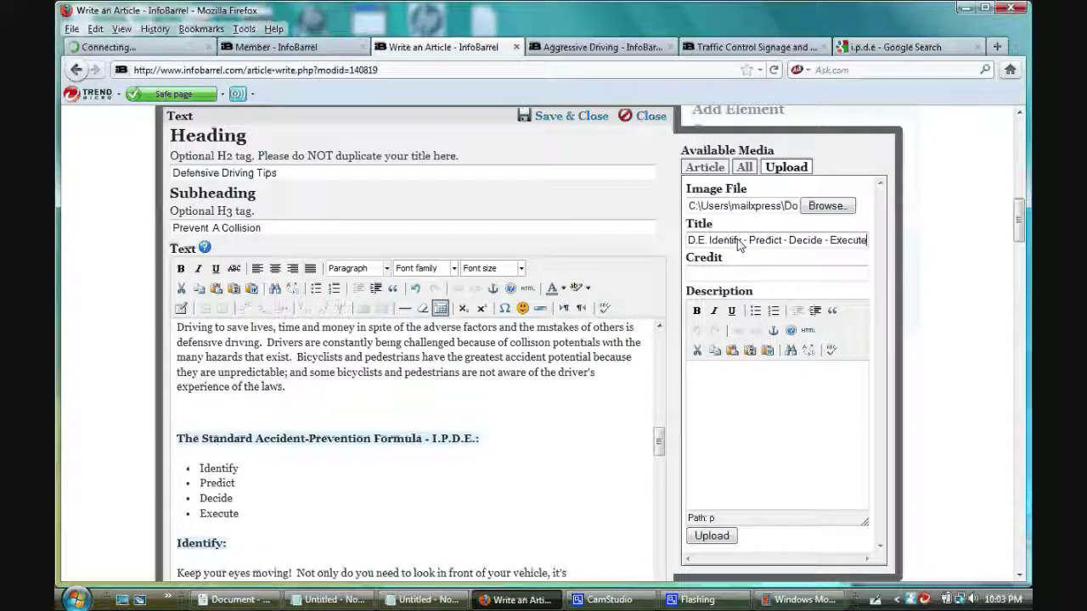
{"action": "left_click", "coordinate": [704, 436]}
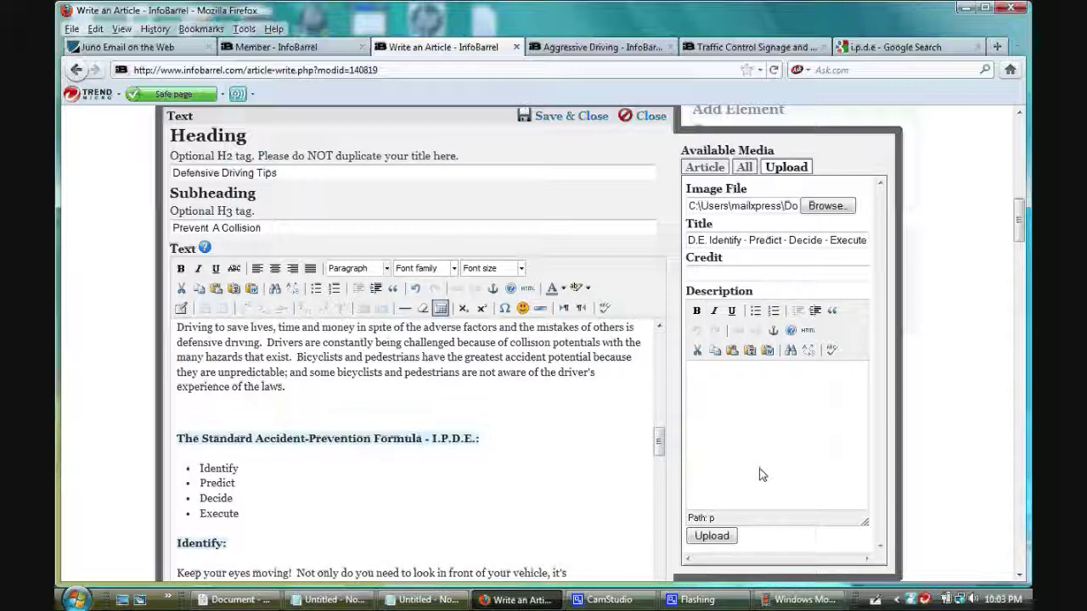
Step: Copy the Defensive Driving paragraph from the WordPad document and return to the article in Firefox
{"action": "mouse_move", "coordinate": [659, 442]}
{"action": "left_mouse_down"}
{"action": "mouse_move", "coordinate": [661, 452]}
{"action": "mouse_move", "coordinate": [662, 436]}
{"action": "left_mouse_up"}
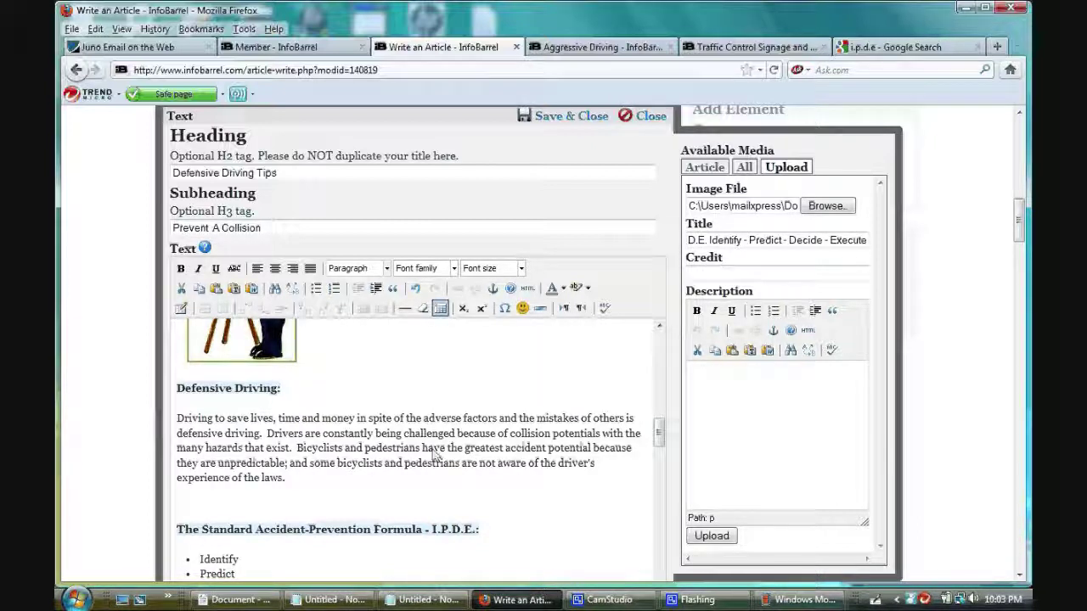
{"action": "left_click", "coordinate": [227, 599]}
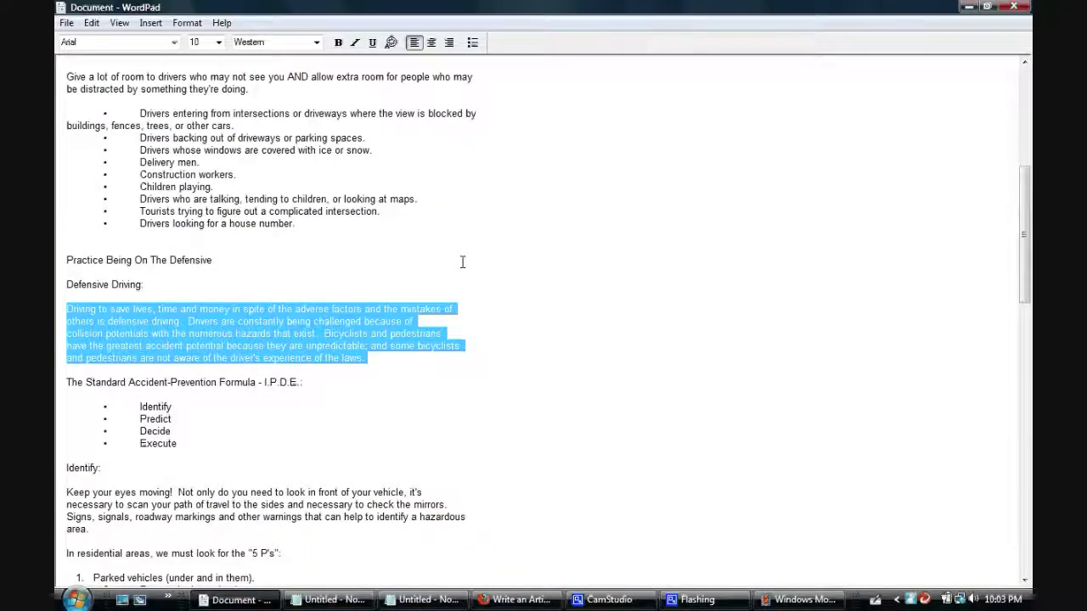
{"action": "right_click", "coordinate": [310, 326]}
{"action": "left_click", "coordinate": [347, 353]}
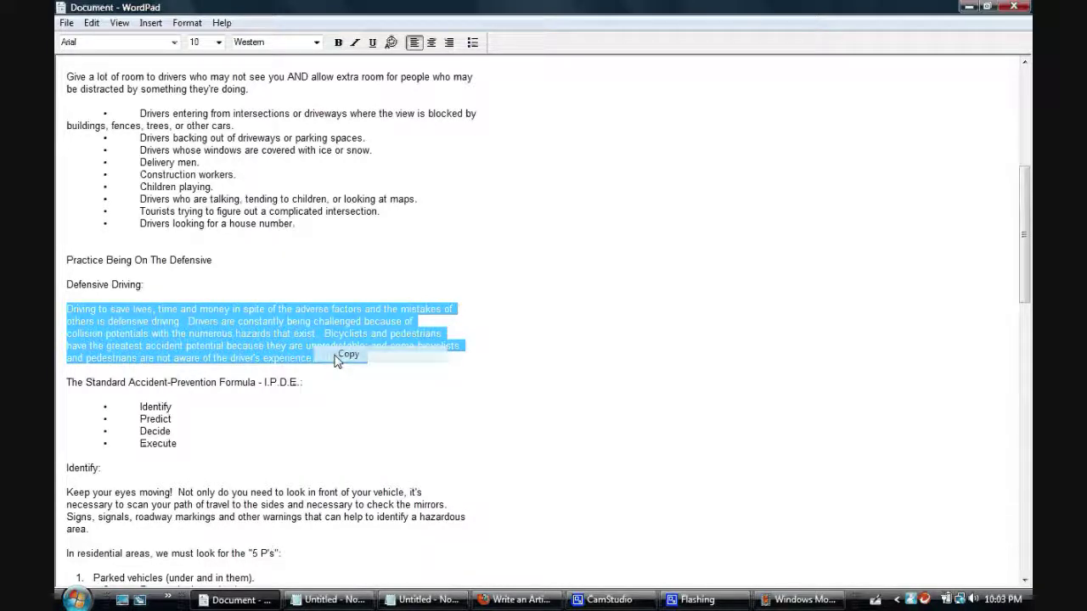
{"action": "left_click", "coordinate": [244, 600]}
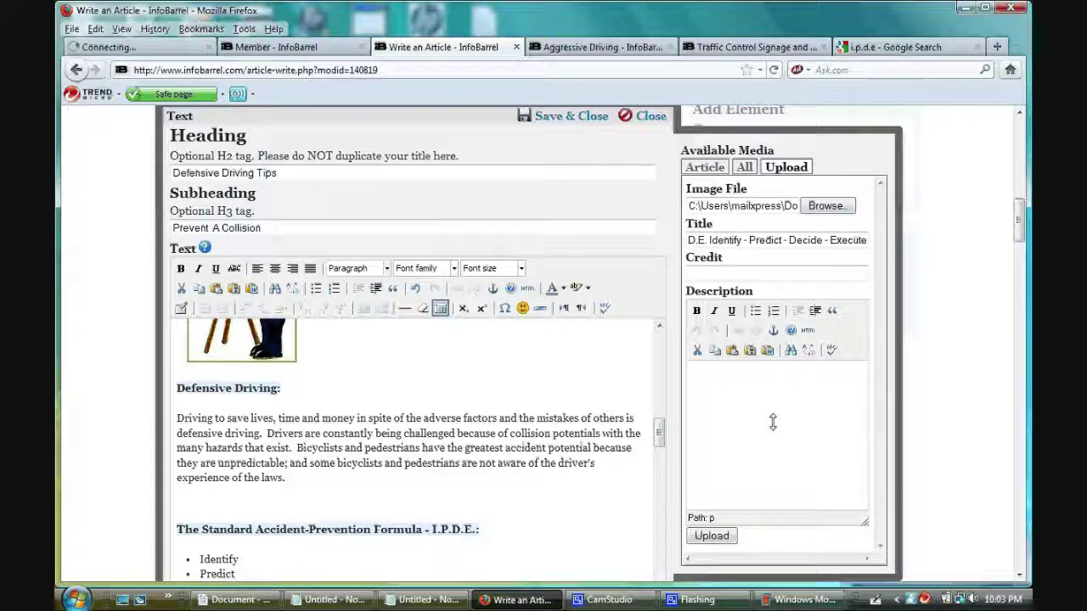
Step: Paste the copied paragraph into the image's description with Paste from Word, joining lines broken before "collision" and "Bicyclists", and insert it
{"action": "left_click", "coordinate": [761, 367]}
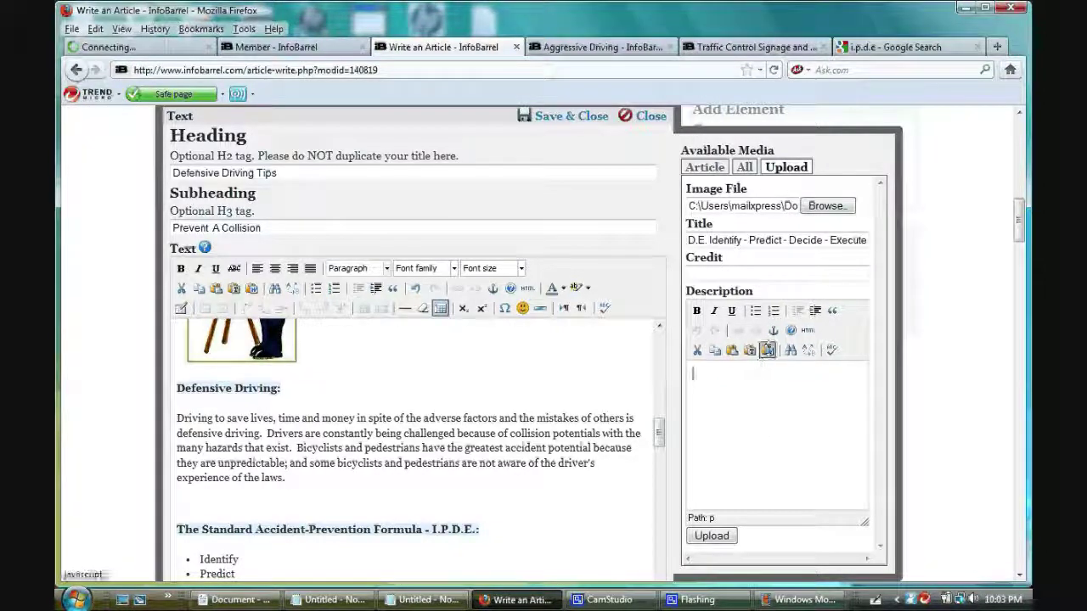
{"action": "left_click", "coordinate": [766, 350]}
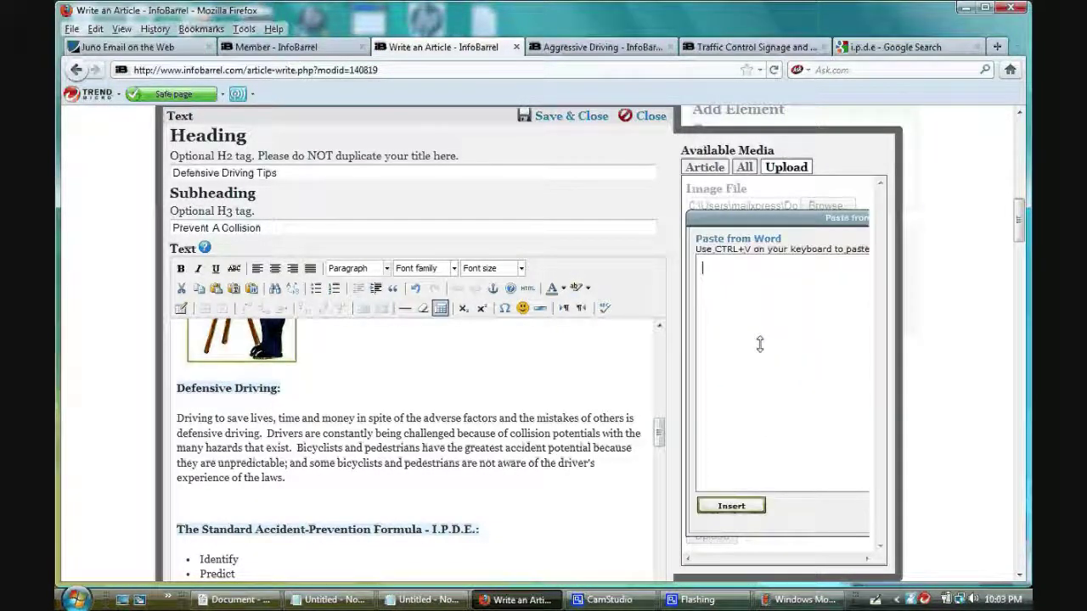
{"action": "right_click", "coordinate": [761, 344]}
{"action": "left_click", "coordinate": [775, 412]}
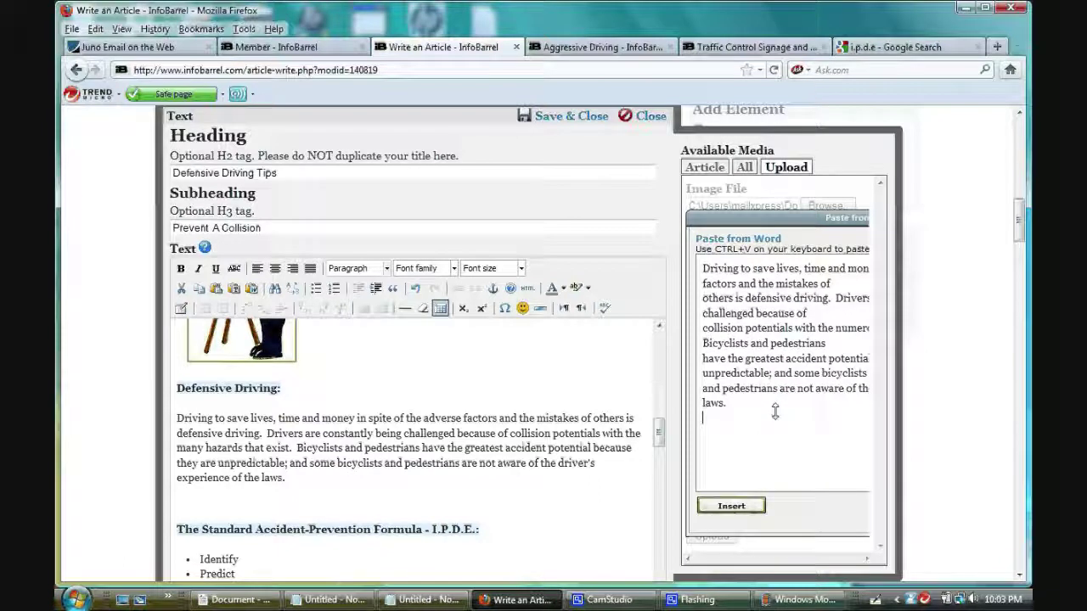
{"action": "left_click", "coordinate": [704, 343]}
{"action": "key", "text": "BackSpace"}
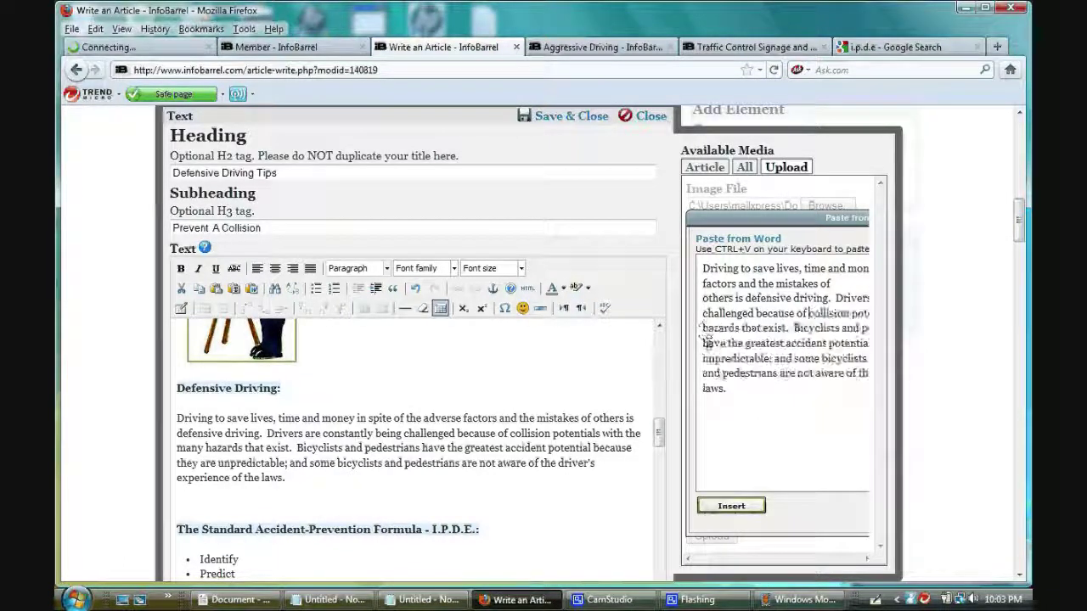
{"action": "left_click", "coordinate": [704, 329]}
{"action": "key", "text": "BackSpace"}
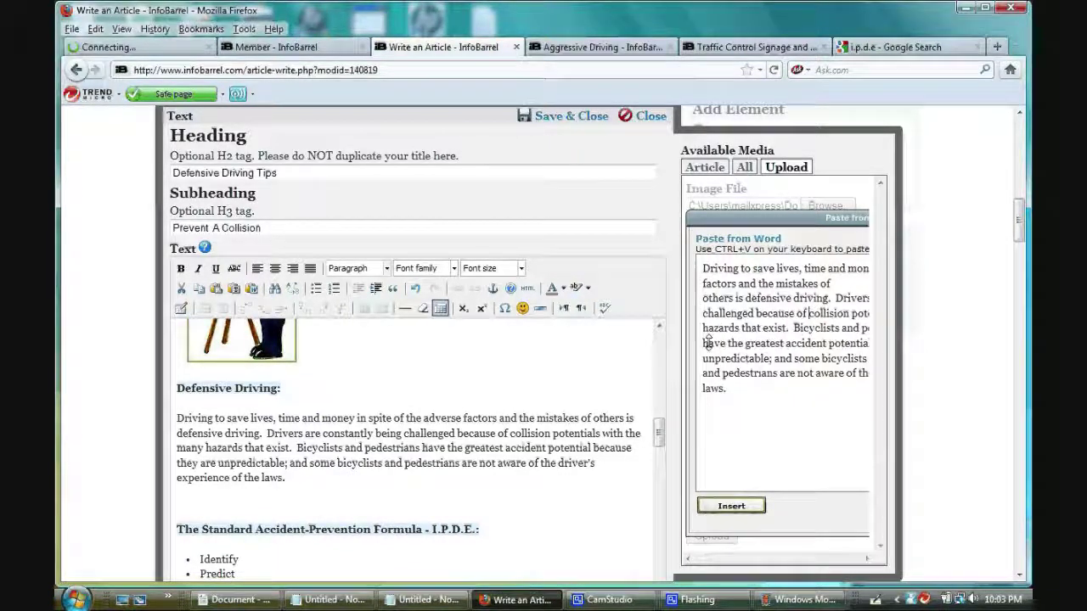
{"action": "left_click", "coordinate": [730, 505]}
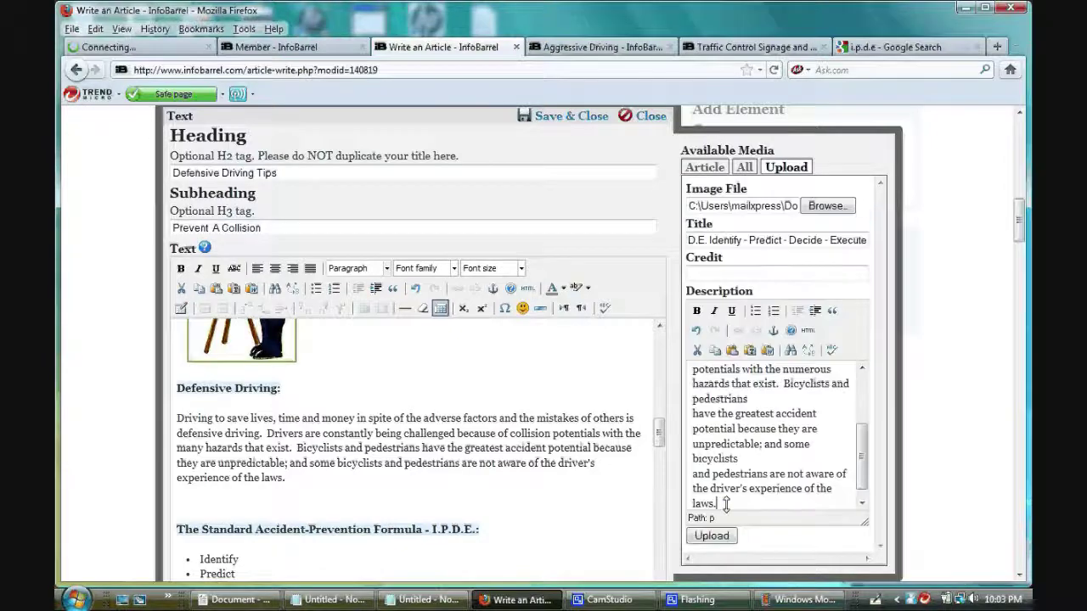
Step: Remove the stray line breaks before "have the greatest" and "and pedestrians" in the image description
{"action": "left_click", "coordinate": [692, 414]}
{"action": "key", "text": "BackSpace"}
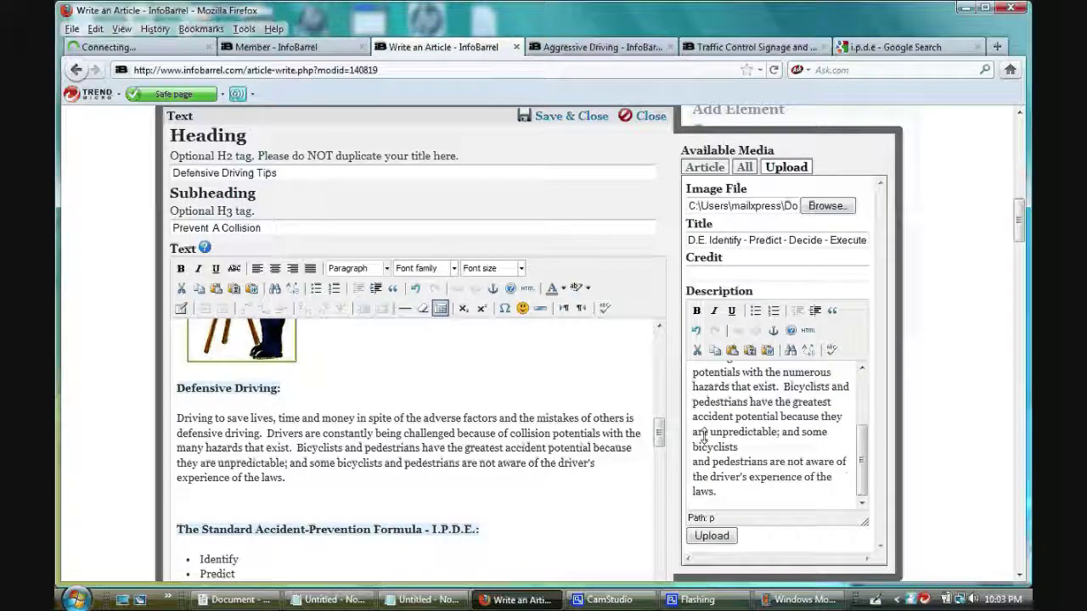
{"action": "left_click", "coordinate": [693, 461]}
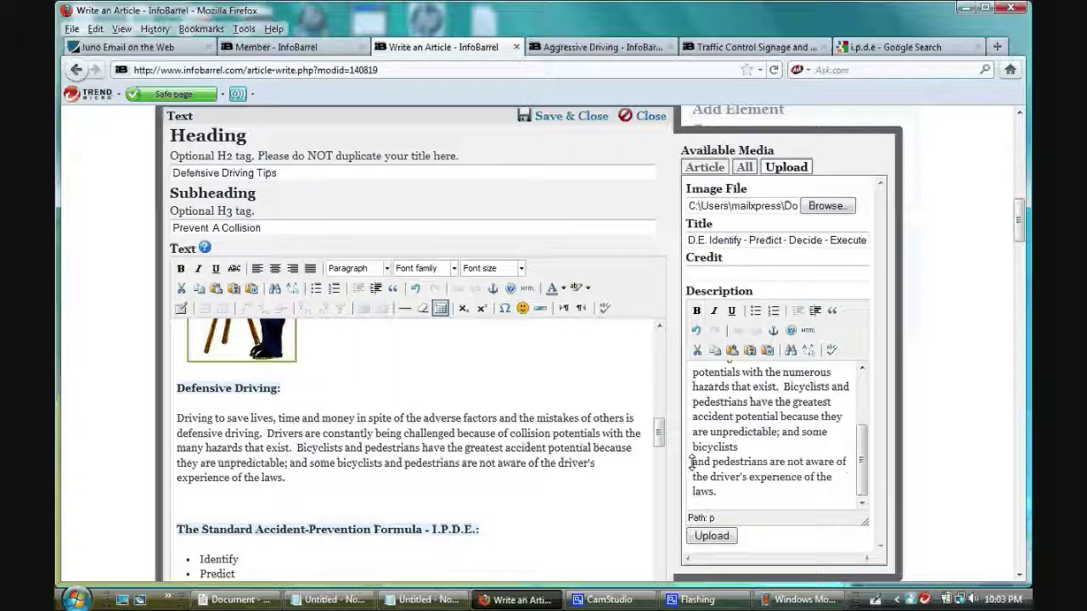
{"action": "key", "text": "BackSpace"}
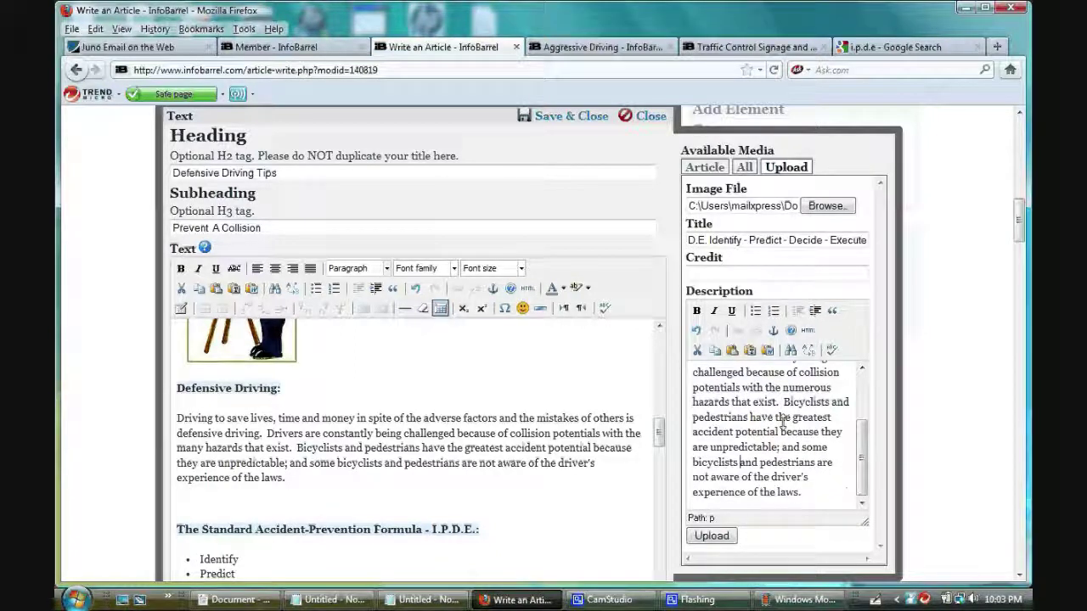
Step: Check the full image description from its beginning and upload the I.P.D.E. image
{"action": "left_click_drag", "start_coordinate": [862, 438], "coordinate": [864, 366]}
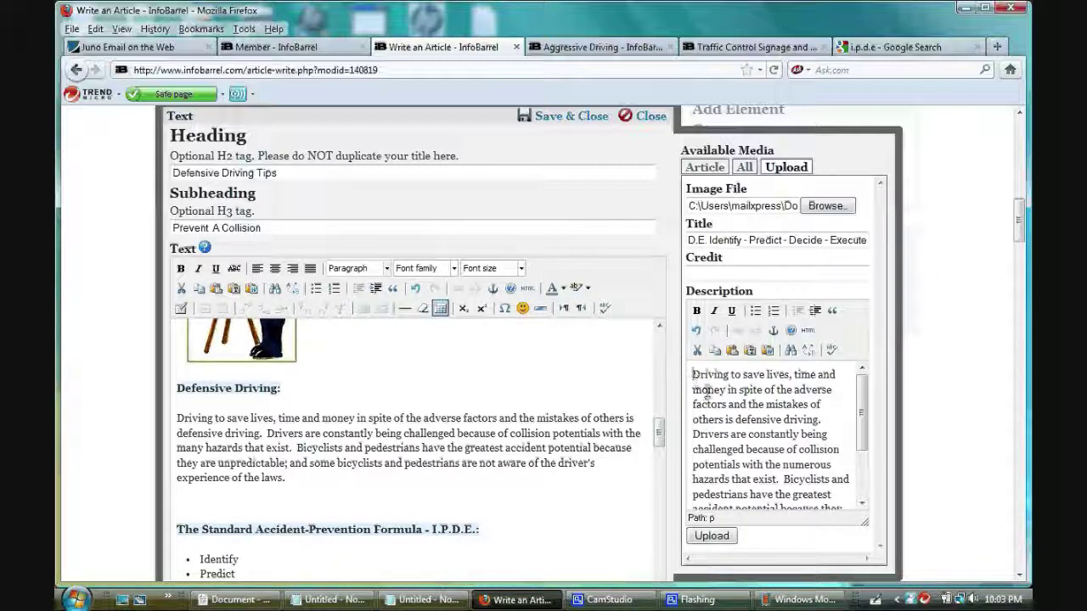
{"action": "left_click_drag", "start_coordinate": [693, 375], "coordinate": [822, 528]}
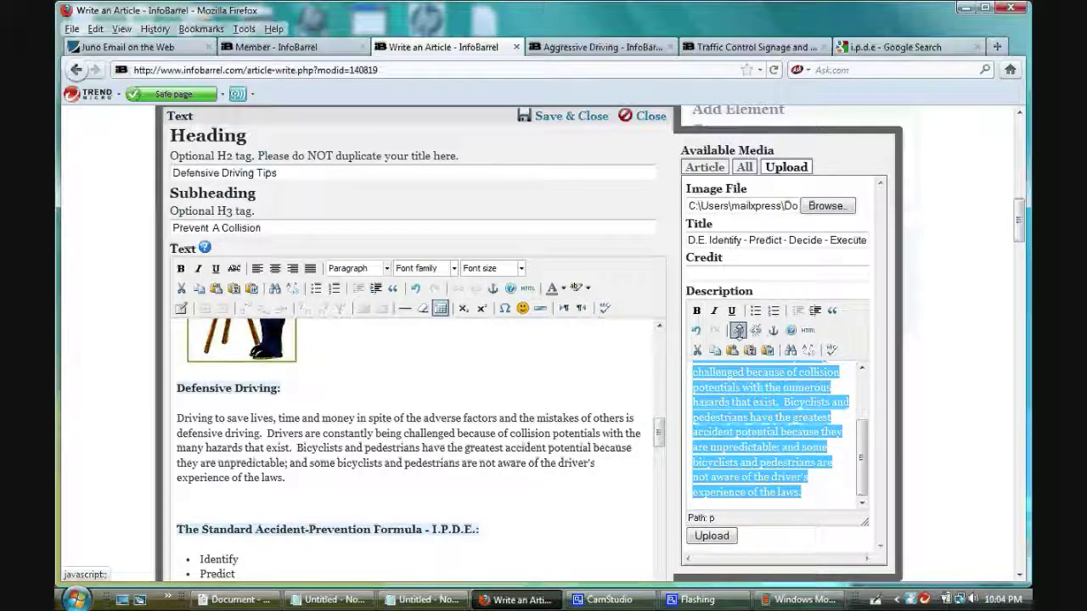
{"action": "left_click", "coordinate": [818, 491]}
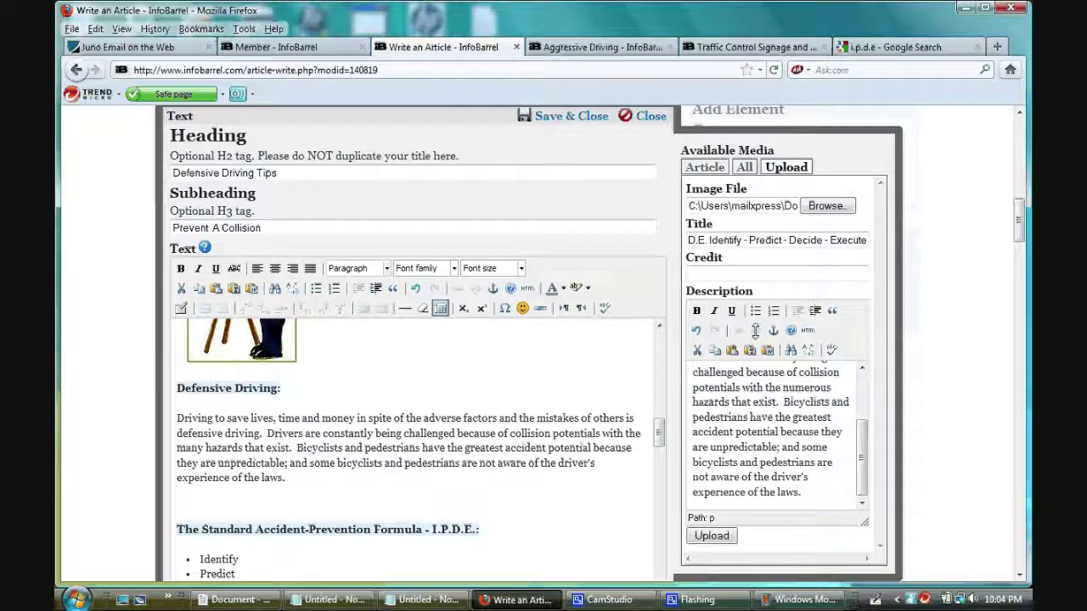
{"action": "key", "text": "ctrl+a"}
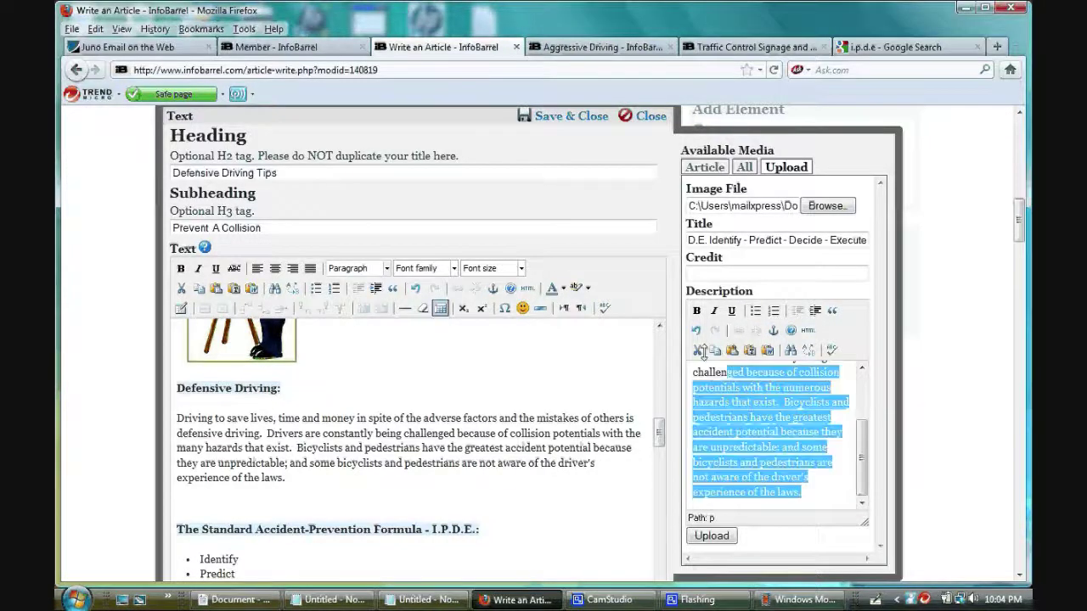
{"action": "scroll", "coordinate": [764, 425], "scroll_direction": "up", "scroll_amount": 5}
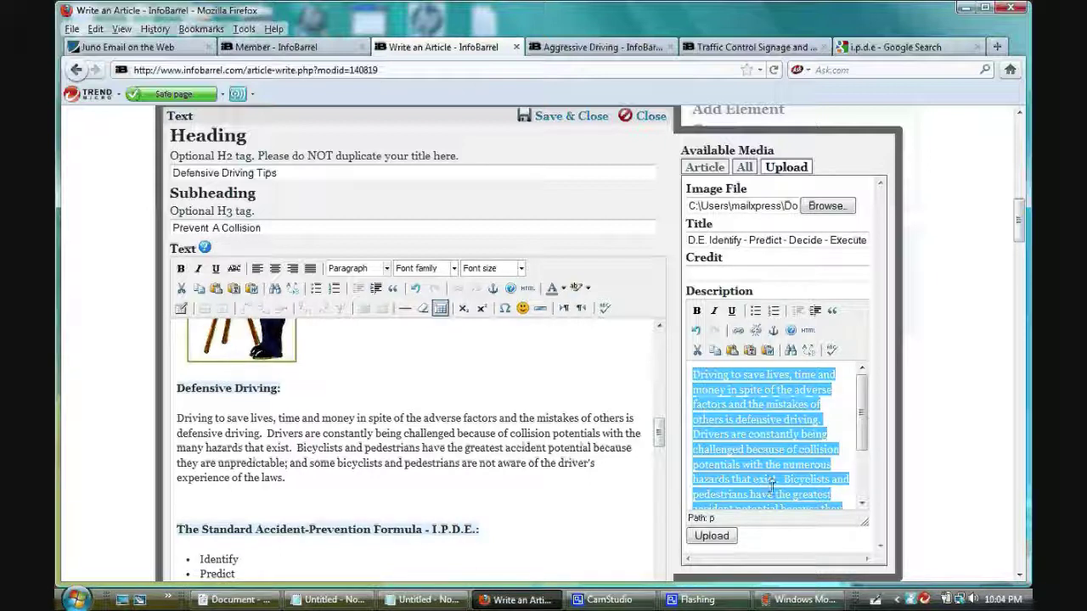
{"action": "left_click", "coordinate": [841, 411]}
{"action": "left_click", "coordinate": [712, 536]}
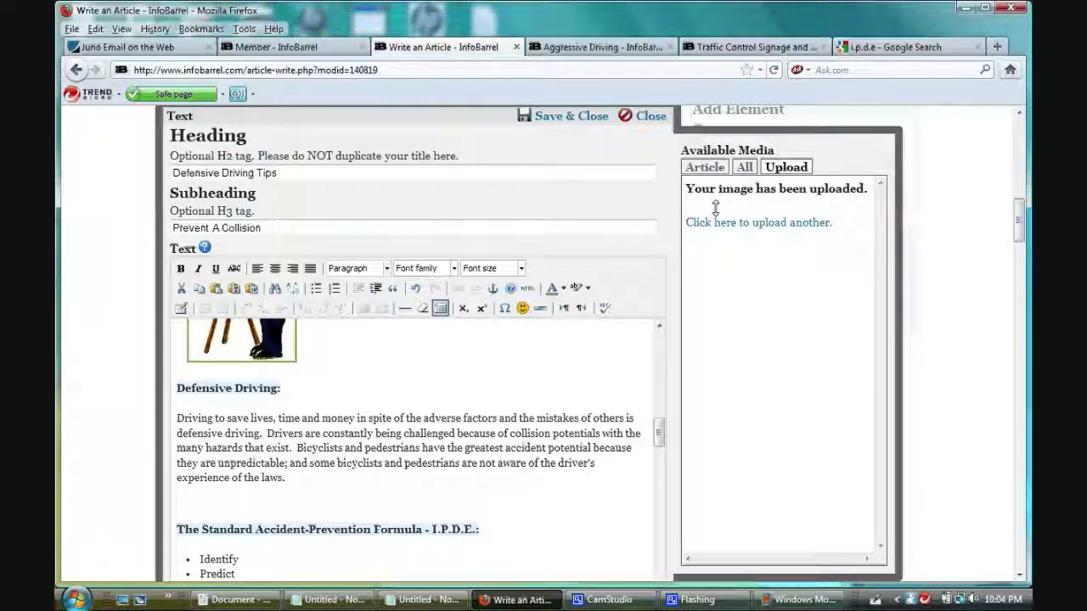
Step: Place the IPDE image from the article's media between the Defensive Driving paragraph and the I.P.D.E. heading, and enlarge it slightly
{"action": "left_click", "coordinate": [703, 169]}
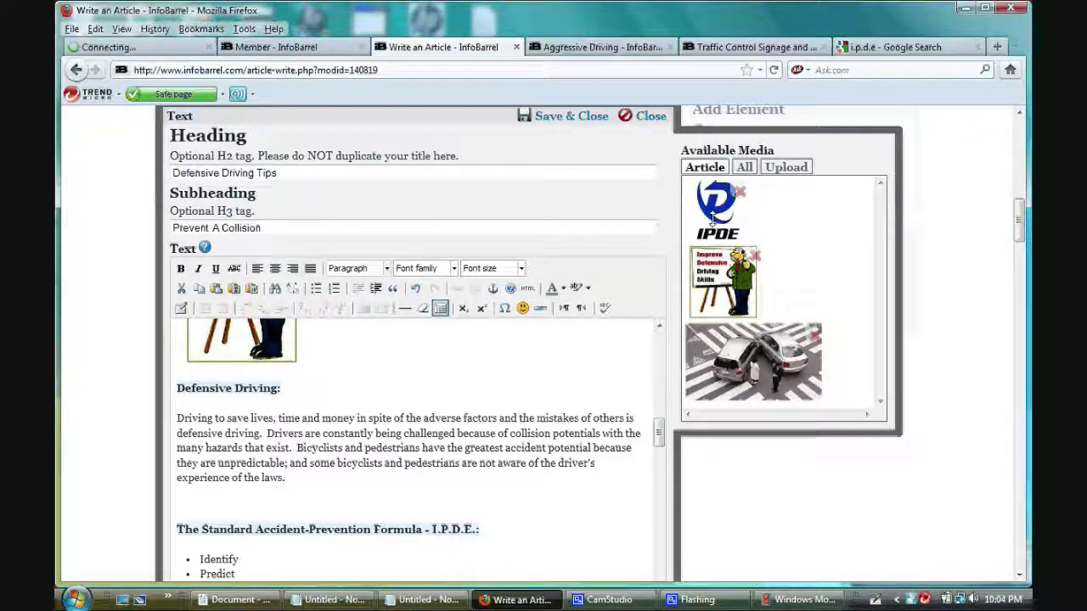
{"action": "left_click_drag", "start_coordinate": [717, 212], "coordinate": [279, 498]}
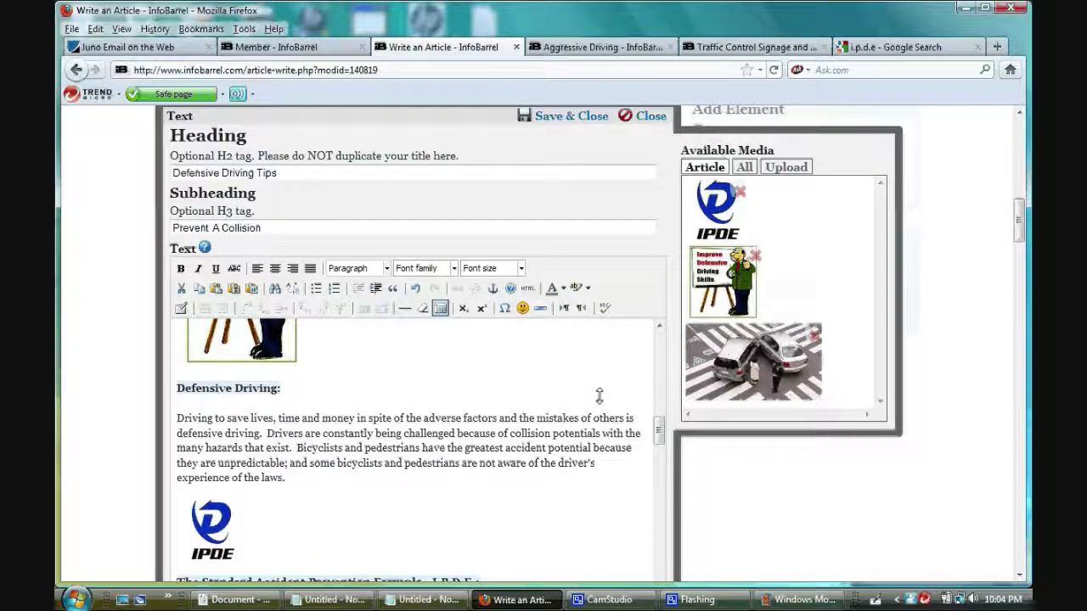
{"action": "scroll", "coordinate": [599, 395], "scroll_direction": "down", "scroll_amount": 2}
{"action": "left_click", "coordinate": [215, 442]}
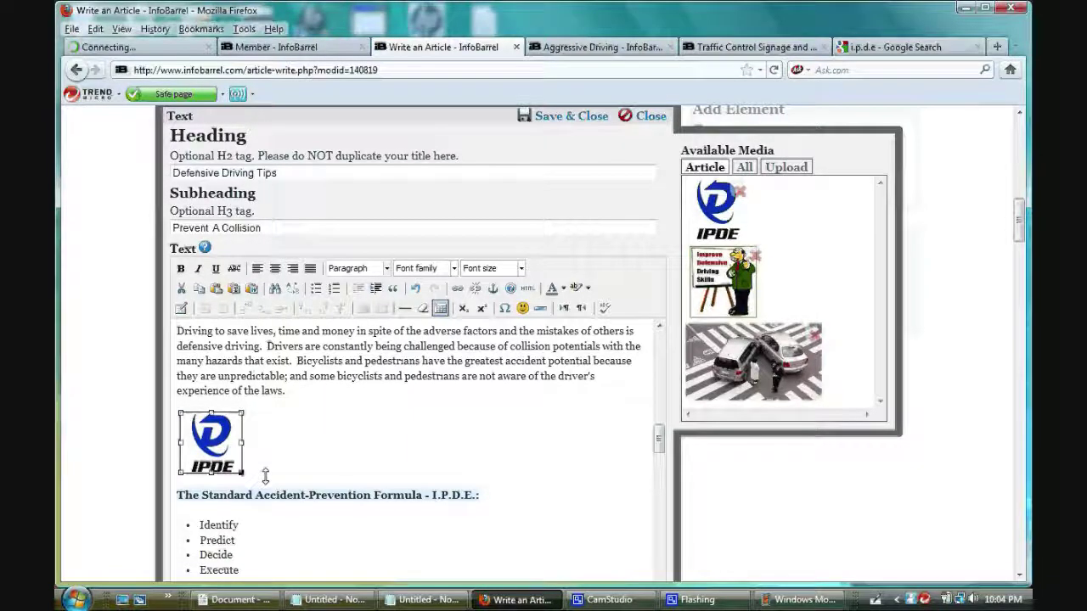
{"action": "mouse_move", "coordinate": [243, 472]}
{"action": "left_mouse_down"}
{"action": "mouse_move", "coordinate": [298, 543]}
{"action": "mouse_move", "coordinate": [239, 469]}
{"action": "left_mouse_up"}
{"action": "scroll", "coordinate": [401, 437], "scroll_direction": "up", "scroll_amount": 4}
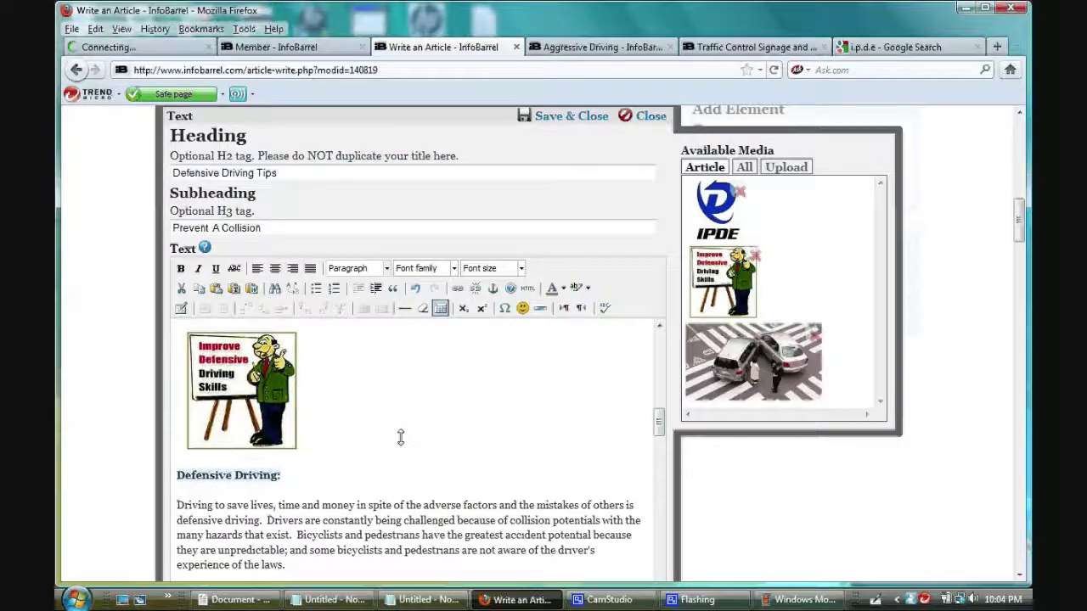
Step: Check the image placement in the text element, and save and close the element
{"action": "scroll", "coordinate": [401, 437], "scroll_direction": "up", "scroll_amount": 6}
{"action": "scroll", "coordinate": [400, 438], "scroll_direction": "down", "scroll_amount": 6}
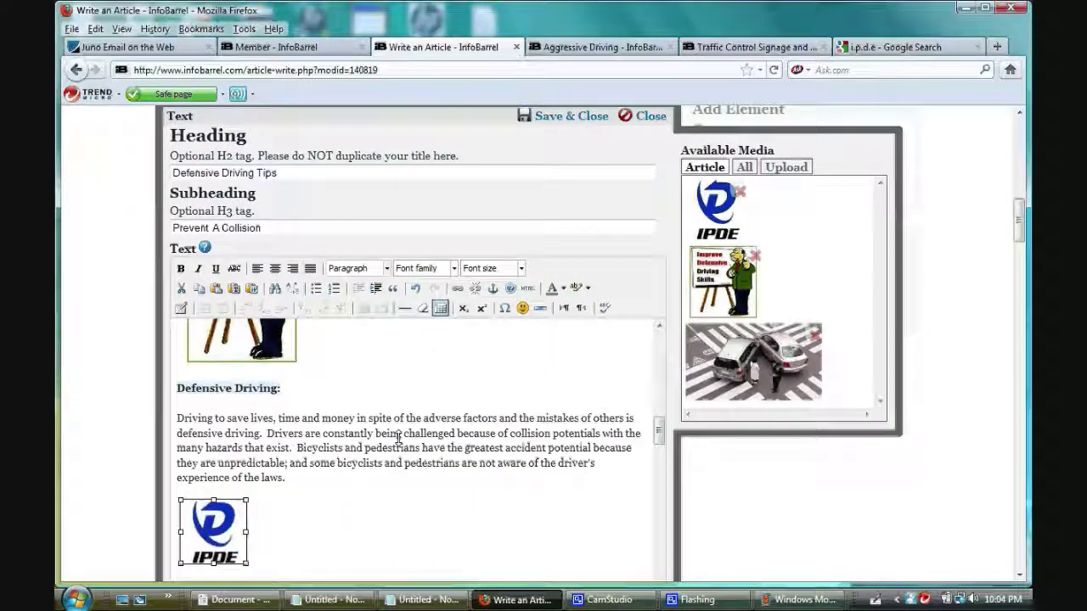
{"action": "scroll", "coordinate": [400, 437], "scroll_direction": "down", "scroll_amount": 4}
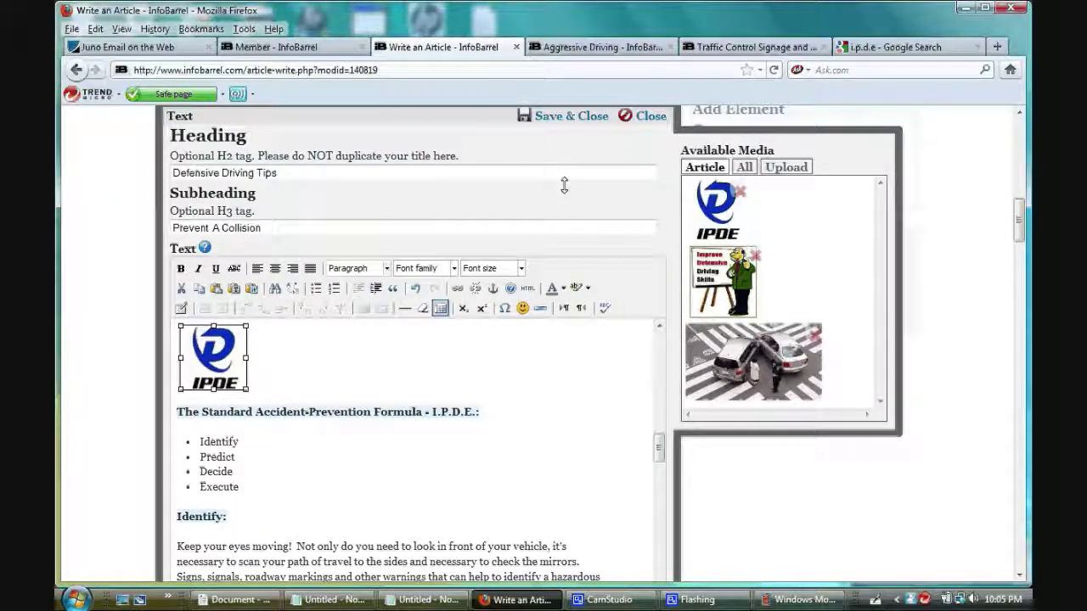
{"action": "left_click", "coordinate": [568, 115]}
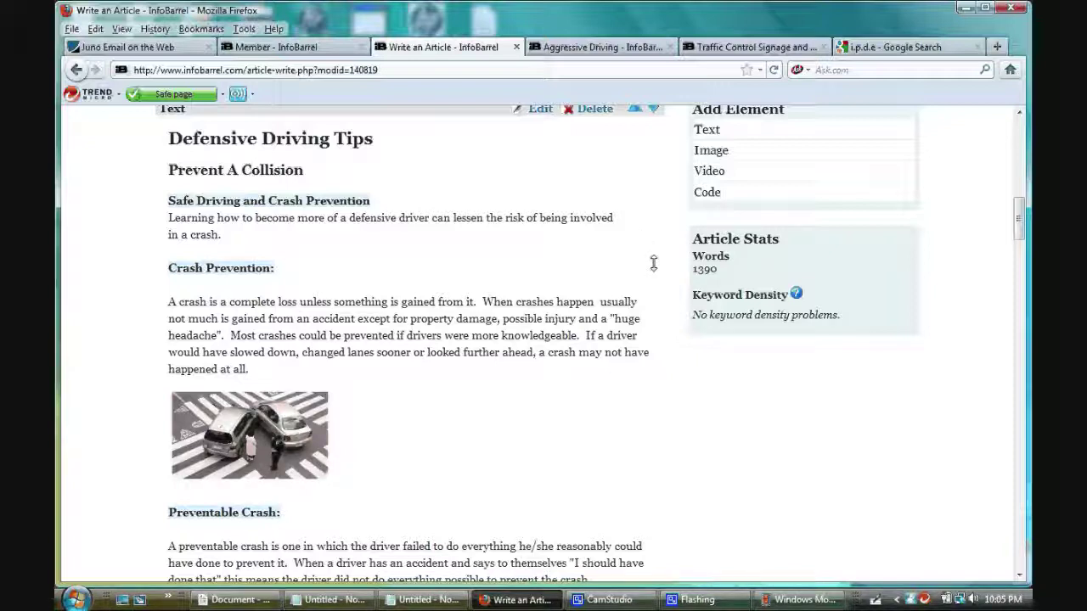
Step: Review the saved article through to the SMELL section and submit it for publishing
{"action": "scroll", "coordinate": [654, 264], "scroll_direction": "down", "scroll_amount": 20}
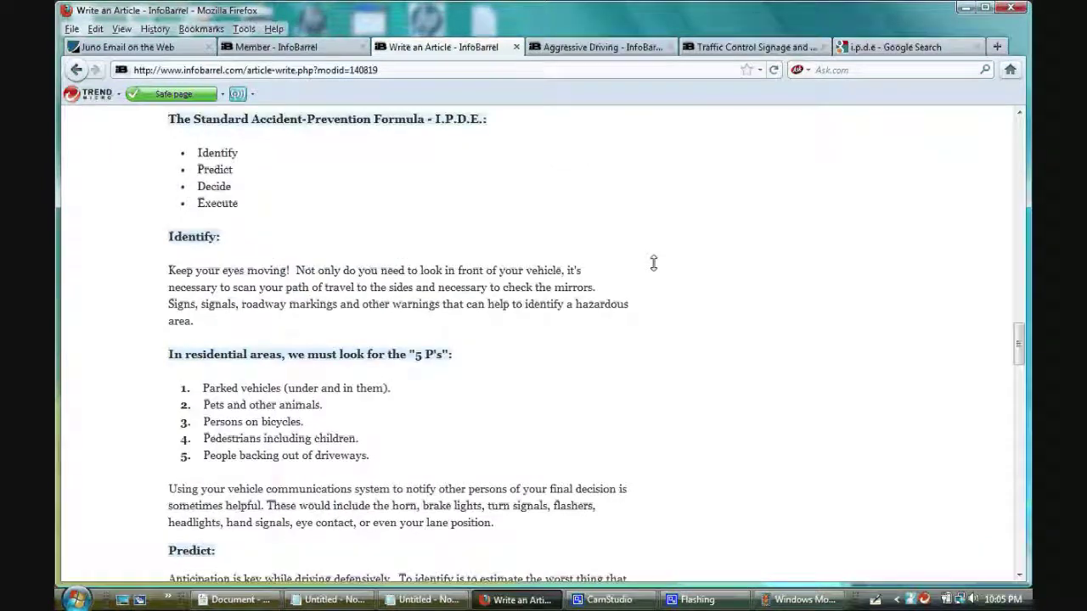
{"action": "scroll", "coordinate": [654, 264], "scroll_direction": "down", "scroll_amount": 10}
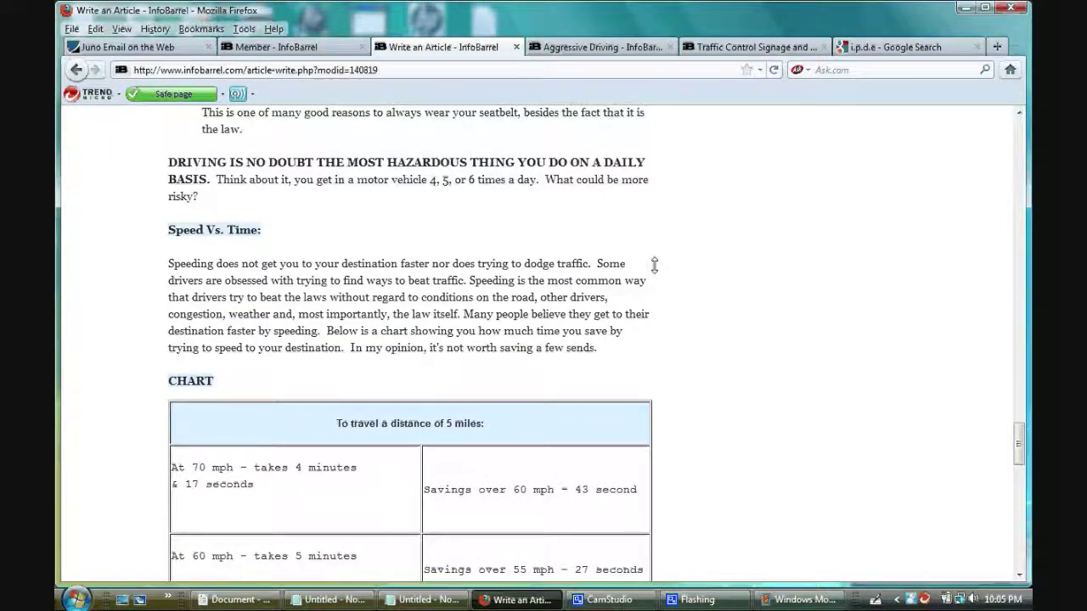
{"action": "scroll", "coordinate": [654, 264], "scroll_direction": "down", "scroll_amount": 6}
{"action": "scroll", "coordinate": [654, 264], "scroll_direction": "down", "scroll_amount": 3}
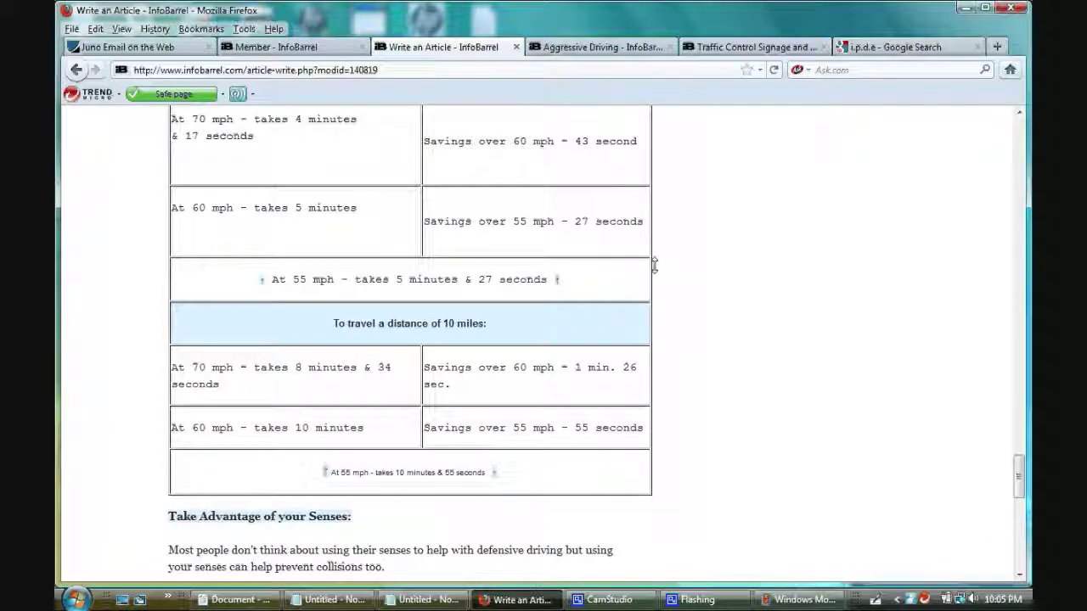
{"action": "scroll", "coordinate": [654, 264], "scroll_direction": "up", "scroll_amount": 3}
{"action": "scroll", "coordinate": [653, 264], "scroll_direction": "down", "scroll_amount": 6}
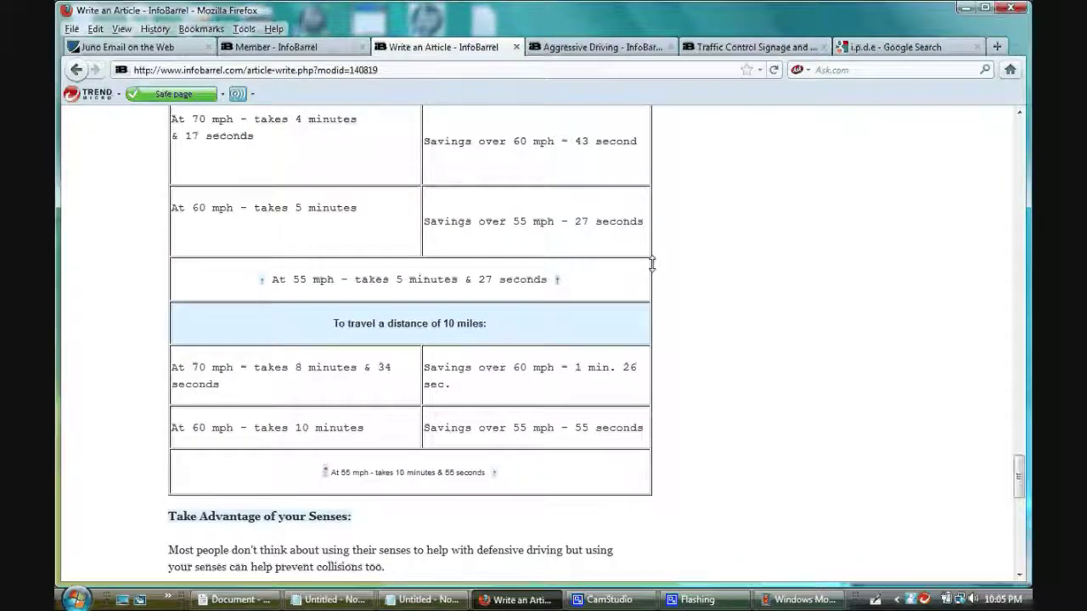
{"action": "scroll", "coordinate": [652, 264], "scroll_direction": "down", "scroll_amount": 8}
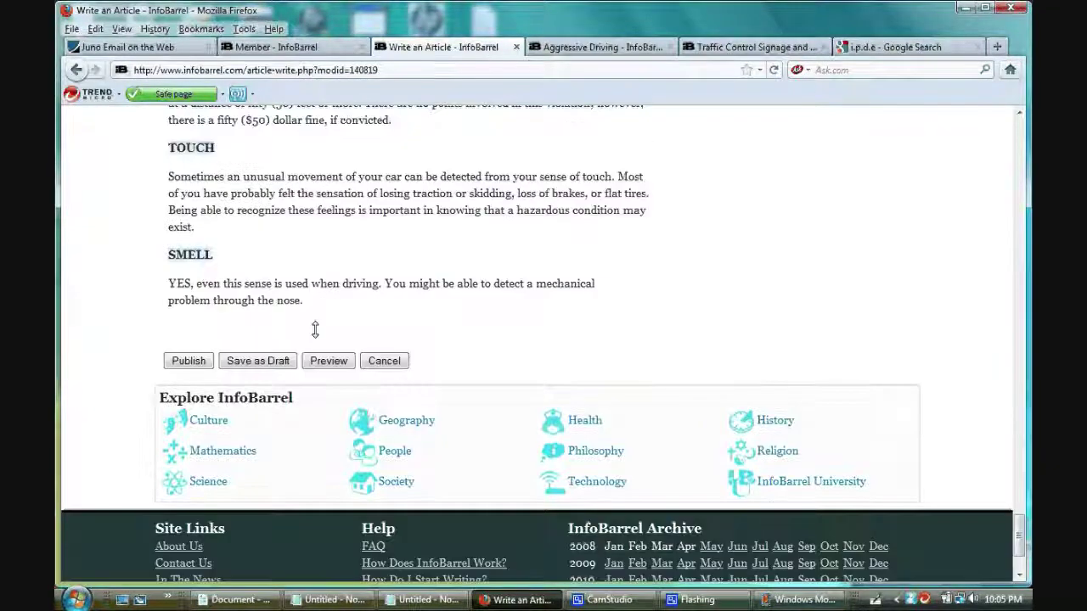
{"action": "left_click", "coordinate": [188, 360]}
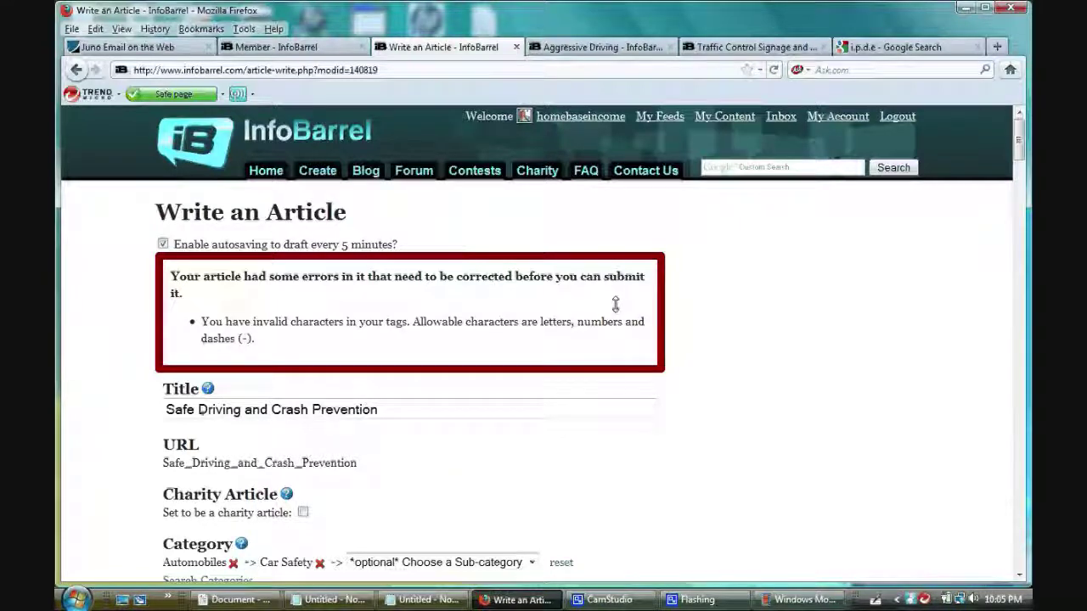
Step: Remove the periods from the I.P.D.E. tag in the article's tag list
{"action": "scroll", "coordinate": [616, 304], "scroll_direction": "down", "scroll_amount": 5}
{"action": "scroll", "coordinate": [442, 387], "scroll_direction": "down", "scroll_amount": 1}
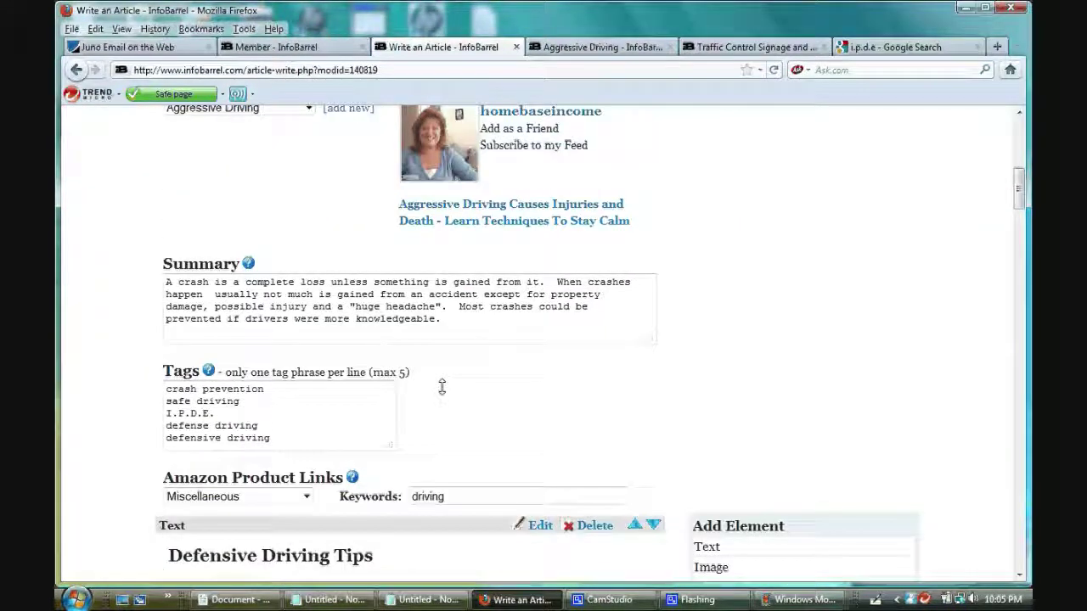
{"action": "left_click", "coordinate": [221, 414]}
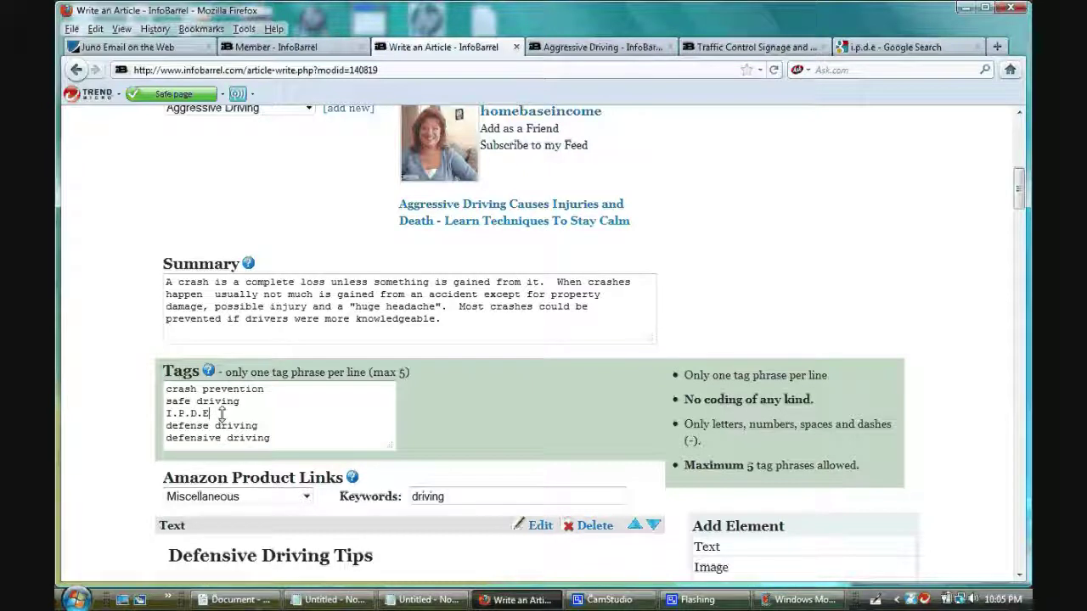
{"action": "key", "text": "BackSpace"}
{"action": "key", "text": "Left"}
{"action": "key", "text": "BackSpace"}
{"action": "key", "text": "BackSpace"}
{"action": "scroll", "coordinate": [584, 351], "scroll_direction": "down", "scroll_amount": 10}
{"action": "scroll", "coordinate": [963, 315], "scroll_direction": "down", "scroll_amount": 10}
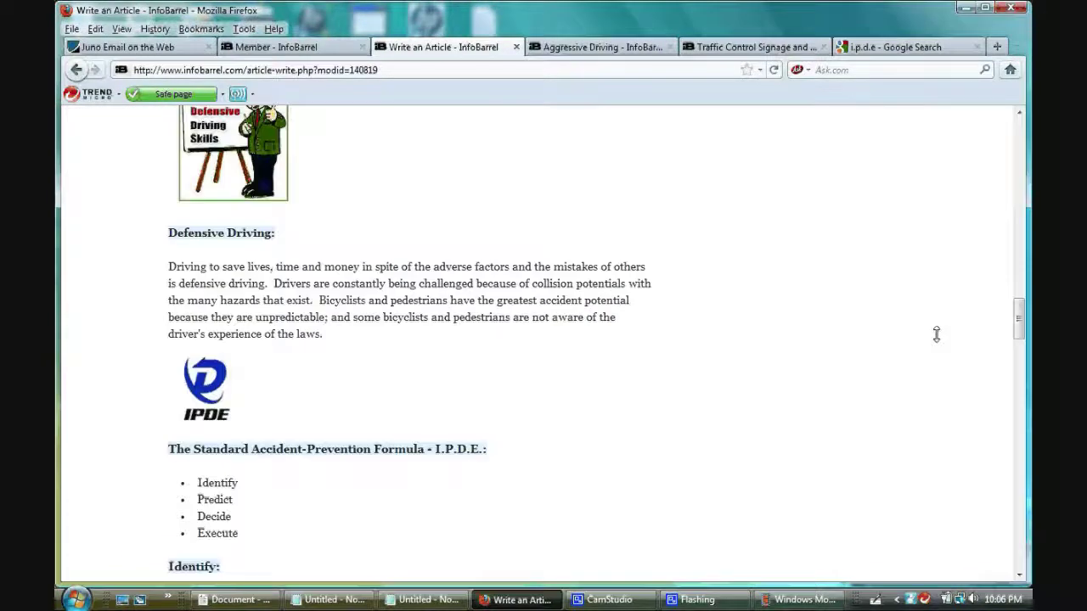
Step: Publish the article with its corrected tags and open its live page
{"action": "scroll", "coordinate": [935, 335], "scroll_direction": "down", "scroll_amount": 15}
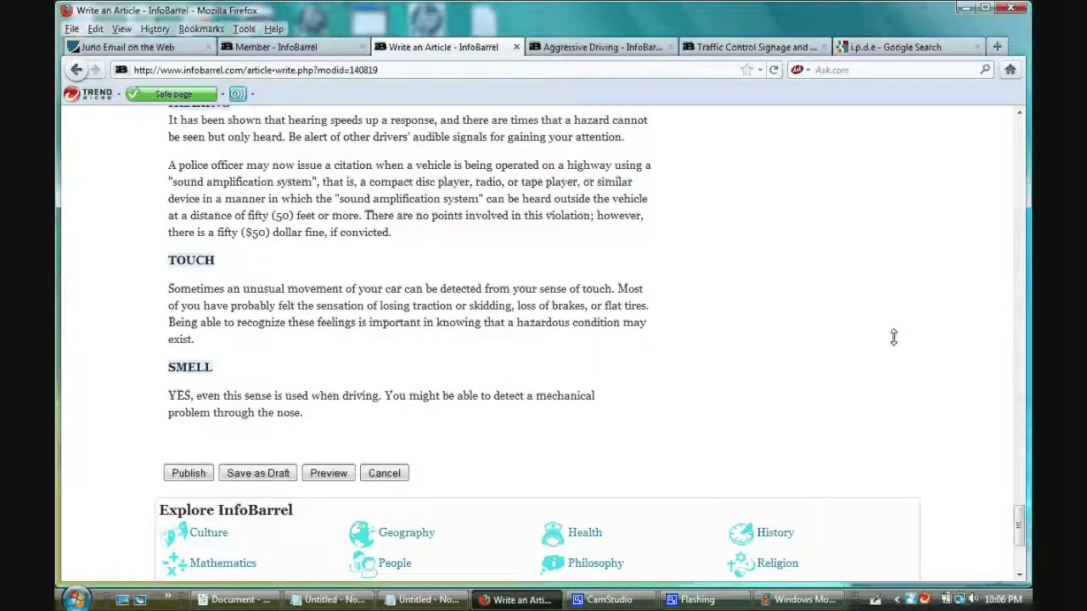
{"action": "scroll", "coordinate": [157, 261], "scroll_direction": "down", "scroll_amount": 5}
{"action": "left_click", "coordinate": [188, 245]}
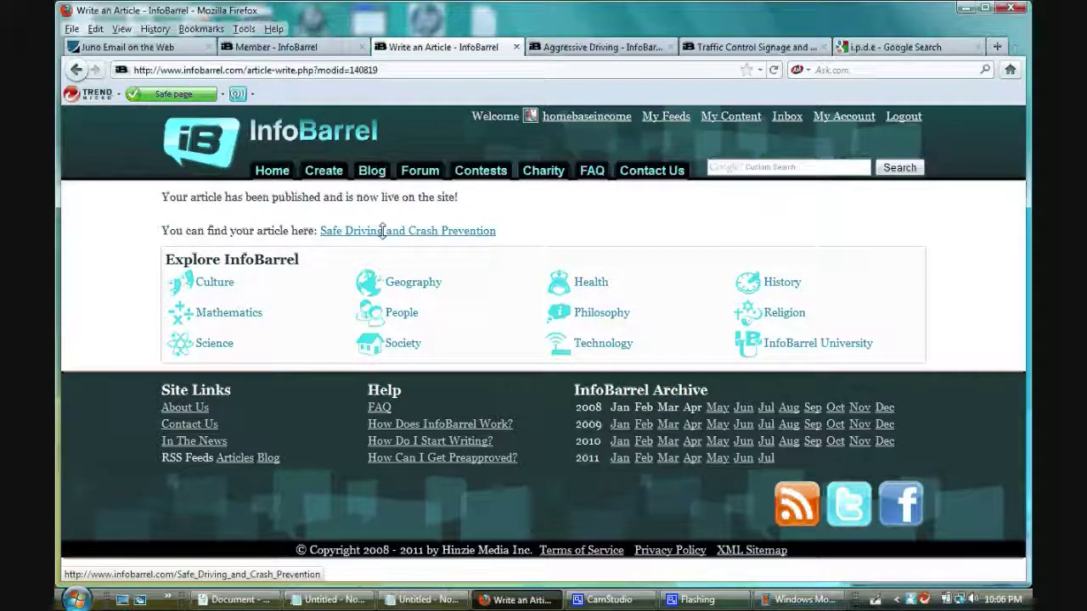
{"action": "left_click", "coordinate": [382, 231]}
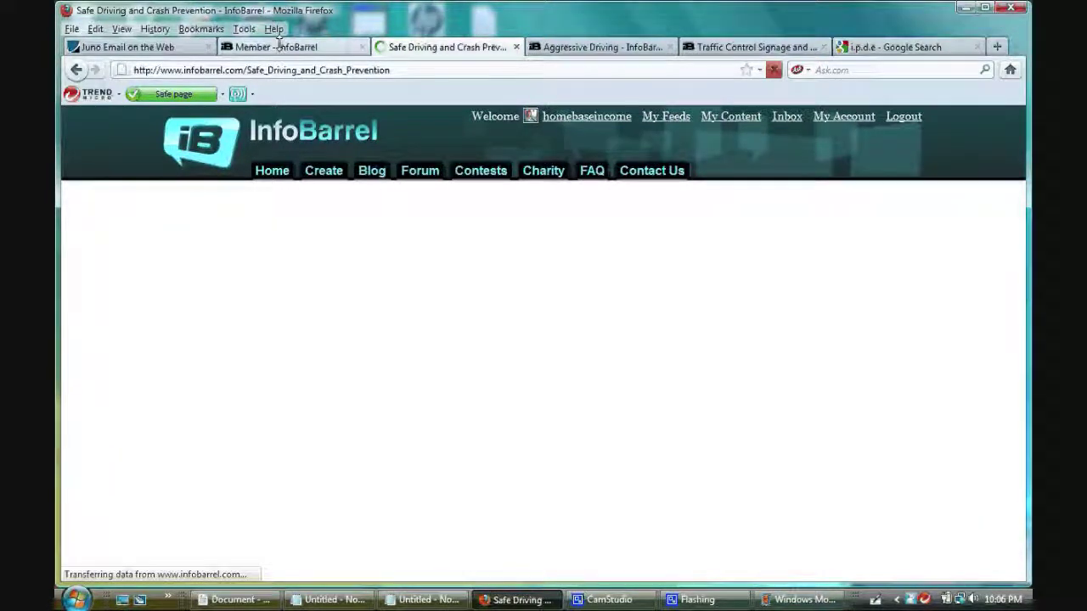
Step: Move the live article's tab ahead of the Member tab, and copy the link address of the car crash image in its Media section
{"action": "left_click_drag", "start_coordinate": [278, 47], "coordinate": [522, 42]}
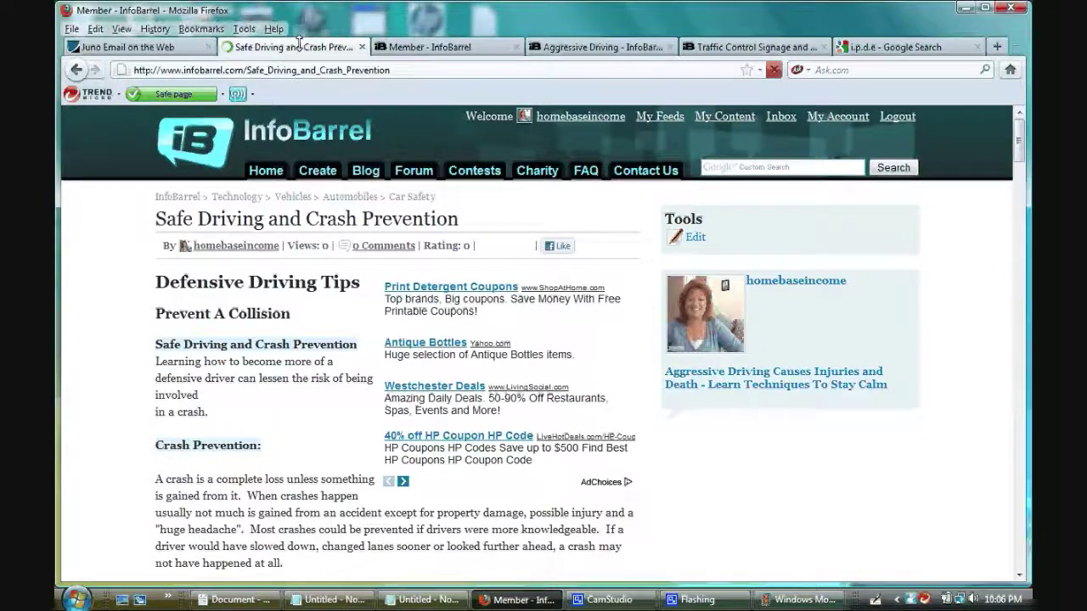
{"action": "scroll", "coordinate": [641, 259], "scroll_direction": "down", "scroll_amount": 10}
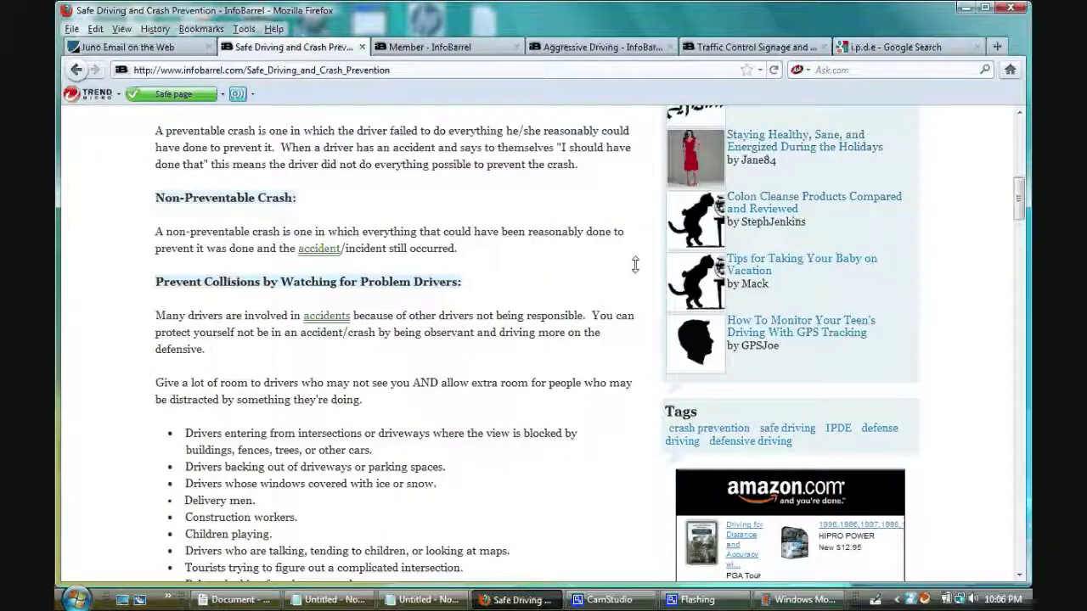
{"action": "scroll", "coordinate": [635, 264], "scroll_direction": "down", "scroll_amount": 5}
{"action": "scroll", "coordinate": [626, 267], "scroll_direction": "down", "scroll_amount": 2}
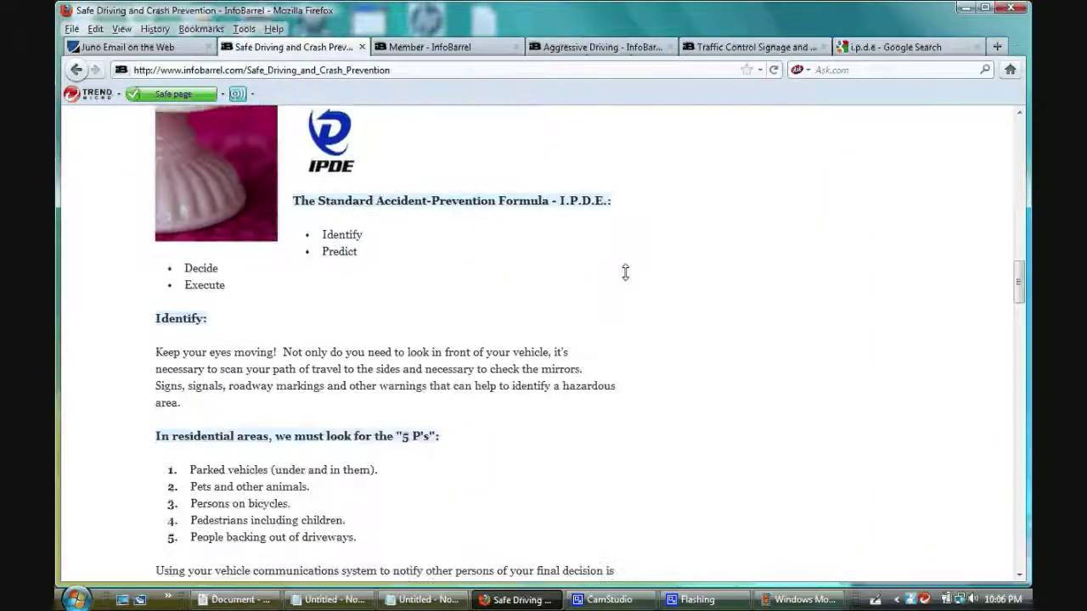
{"action": "scroll", "coordinate": [624, 270], "scroll_direction": "down", "scroll_amount": 4}
{"action": "scroll", "coordinate": [612, 280], "scroll_direction": "down", "scroll_amount": 5}
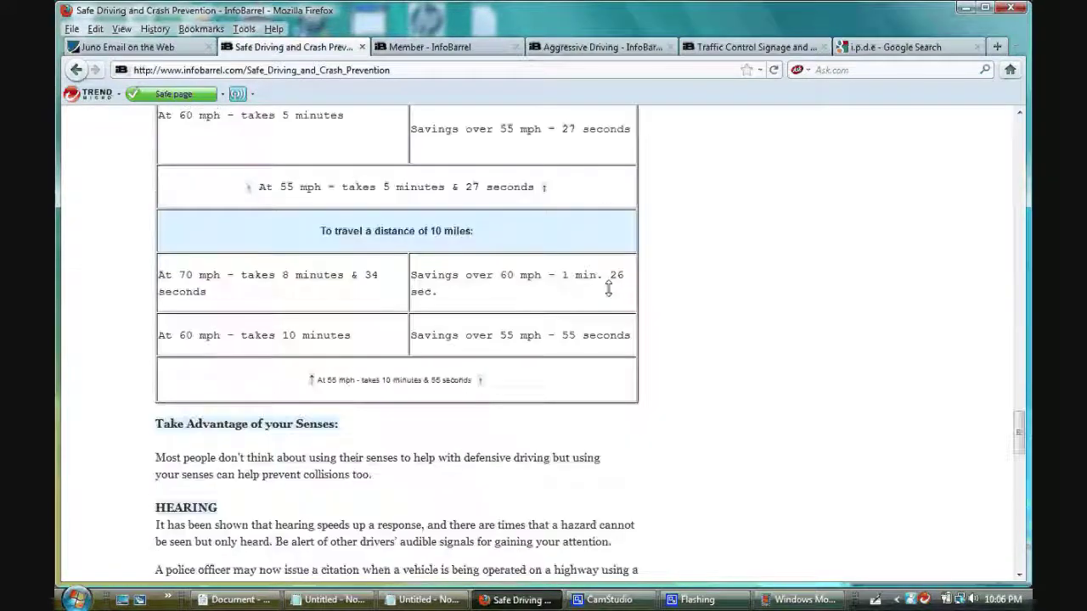
{"action": "scroll", "coordinate": [647, 307], "scroll_direction": "down", "scroll_amount": 5}
{"action": "scroll", "coordinate": [649, 310], "scroll_direction": "down", "scroll_amount": 5}
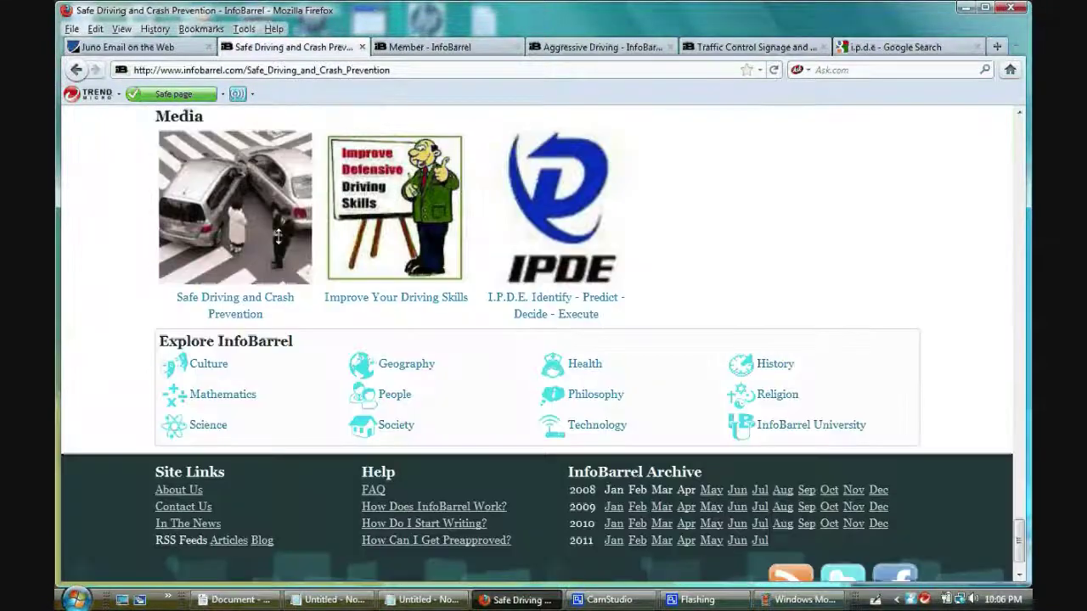
{"action": "right_click", "coordinate": [240, 193]}
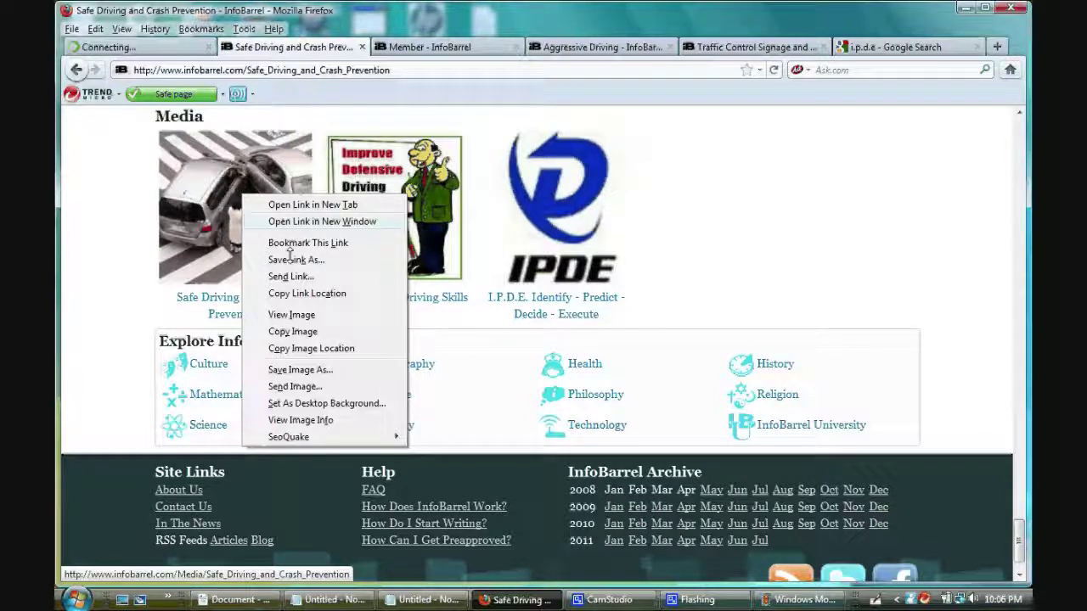
{"action": "left_click", "coordinate": [408, 118]}
Step: Refresh the live articles list, open Safe Driving and Crash Prevention for editing, and open its text element
{"action": "left_click", "coordinate": [433, 47]}
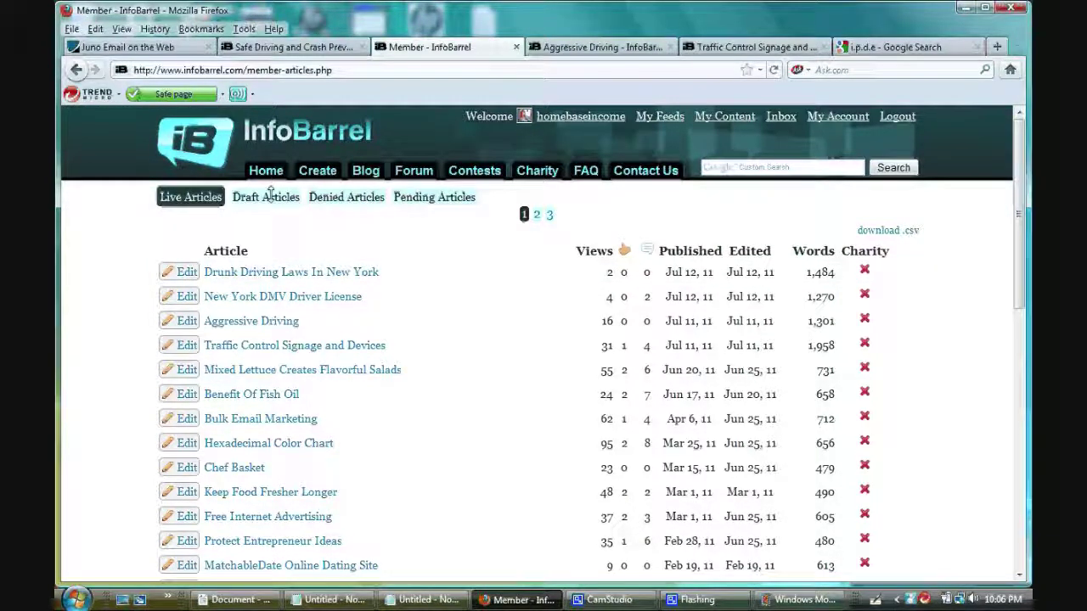
{"action": "left_click", "coordinate": [774, 70]}
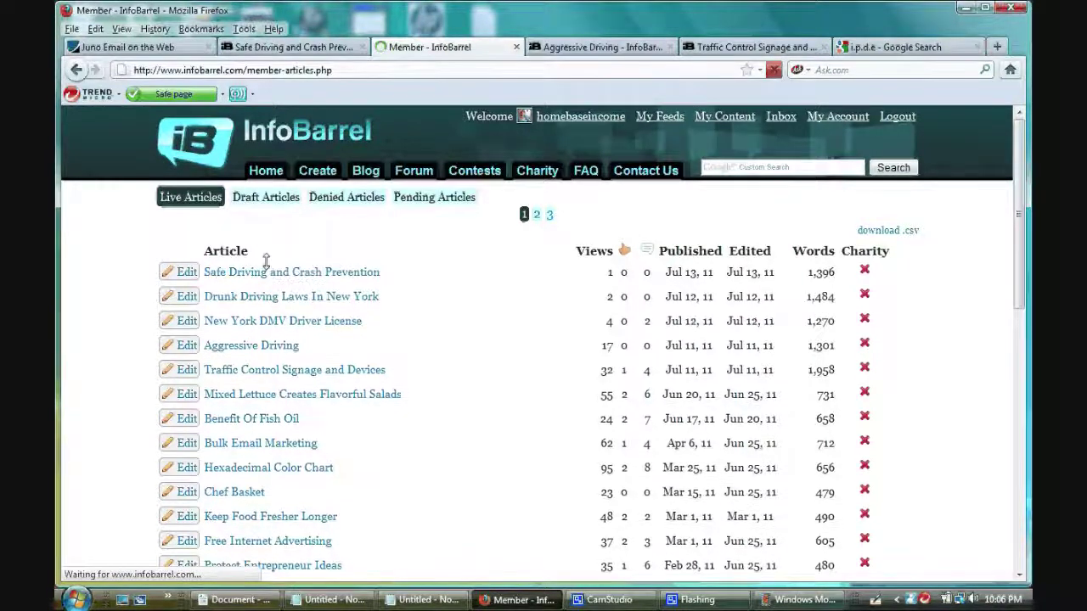
{"action": "left_click", "coordinate": [187, 271]}
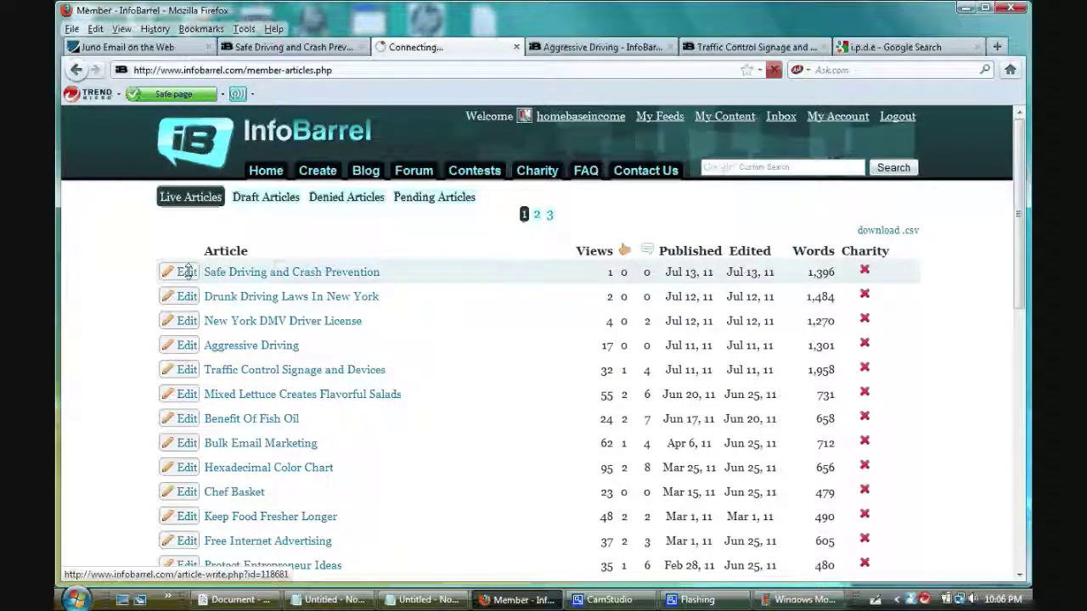
{"action": "scroll", "coordinate": [538, 284], "scroll_direction": "down", "scroll_amount": 10}
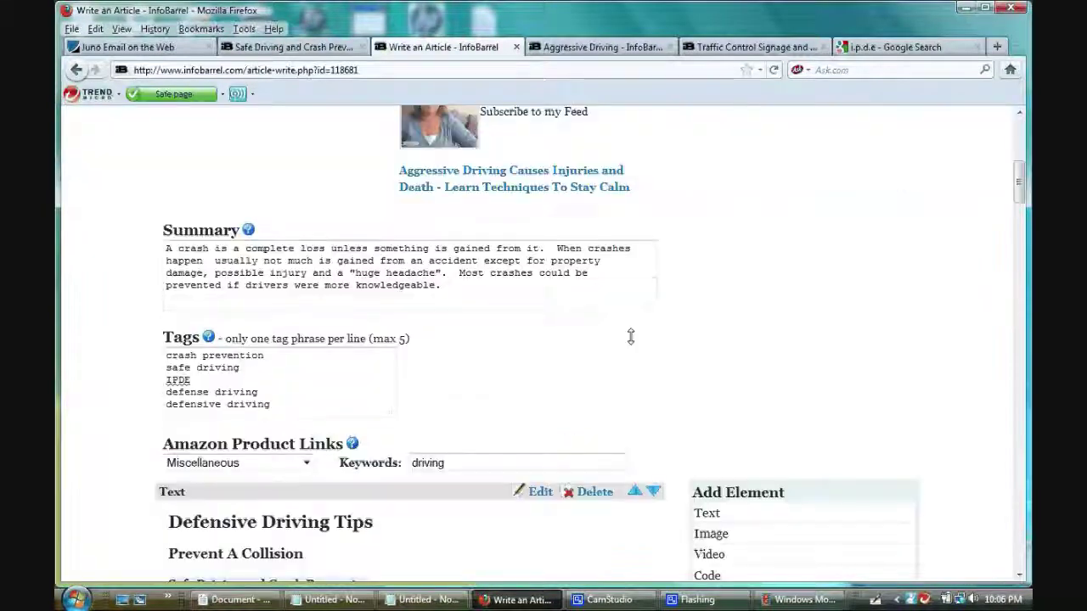
{"action": "left_click", "coordinate": [540, 361]}
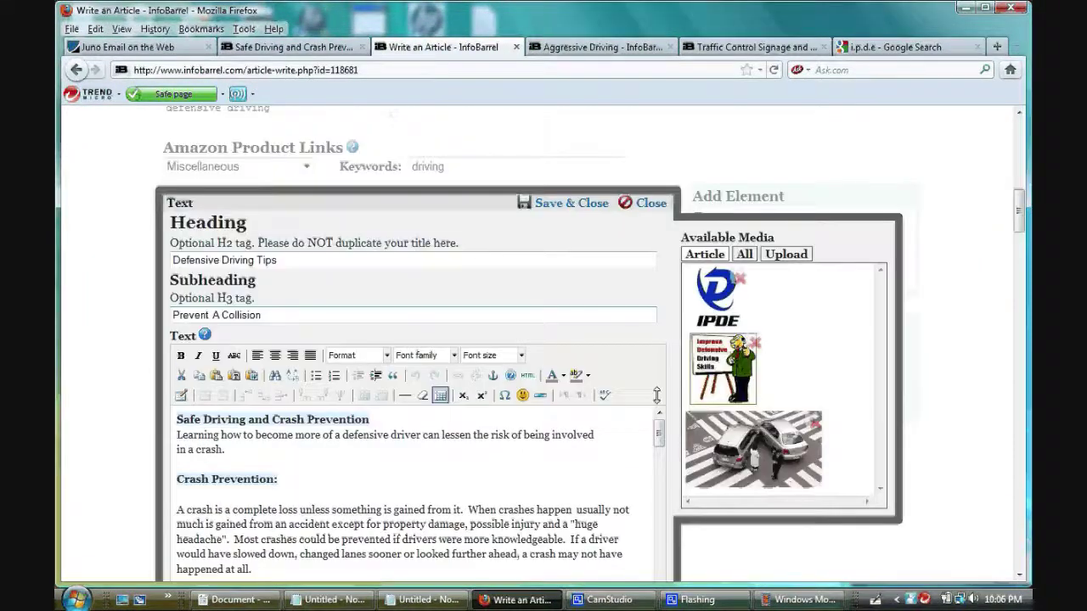
Step: Start a link on the car crash image above Preventable Crash, using the copied media page address as its URL
{"action": "scroll", "coordinate": [659, 454], "scroll_direction": "down", "scroll_amount": 3}
{"action": "left_click_drag", "start_coordinate": [659, 453], "coordinate": [659, 447]}
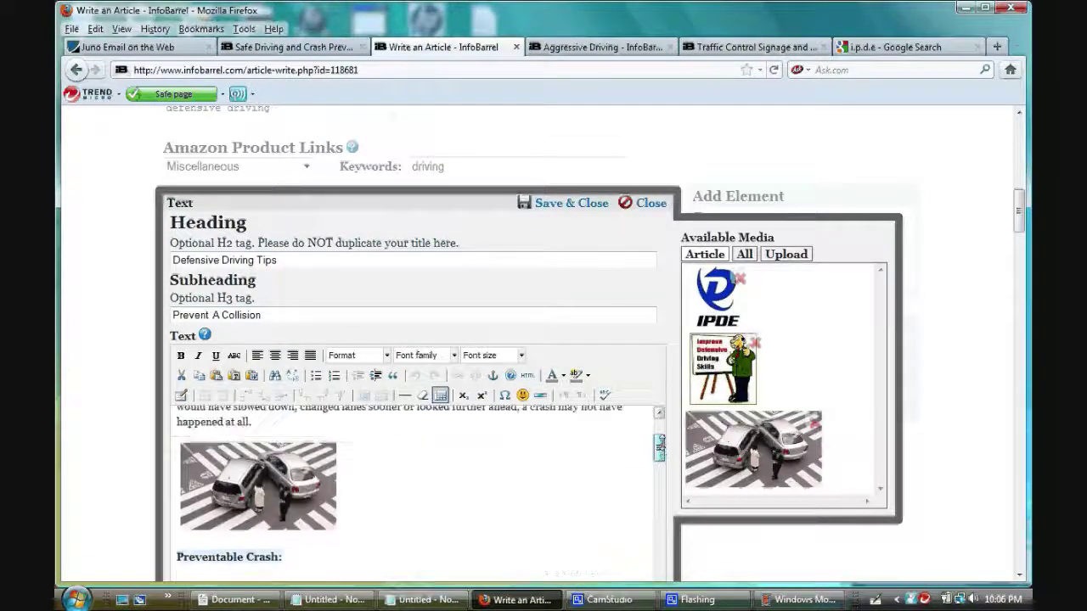
{"action": "left_click", "coordinate": [259, 485]}
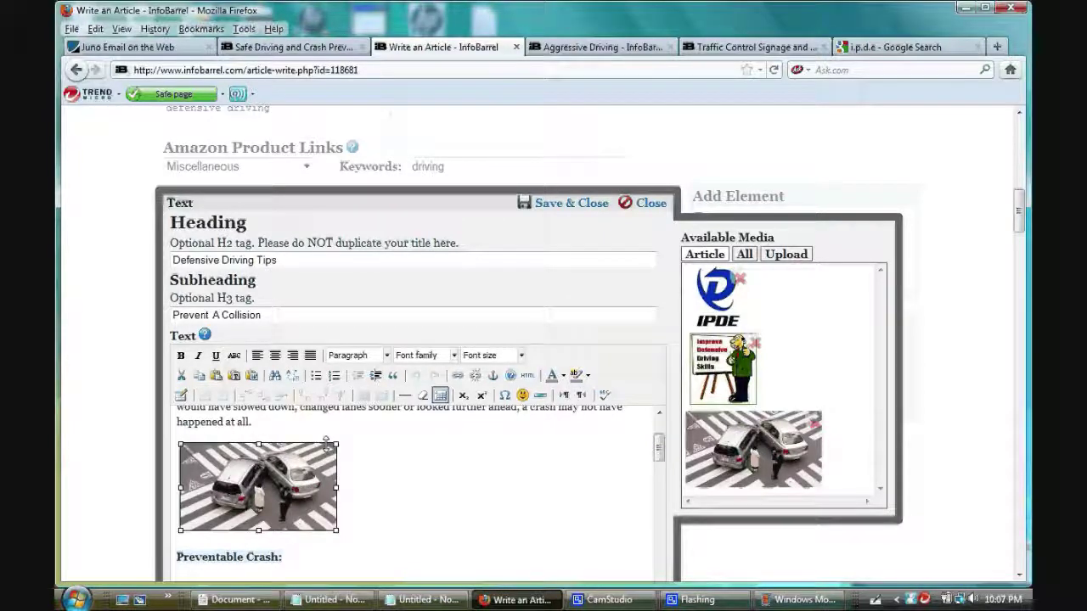
{"action": "left_click", "coordinate": [457, 375]}
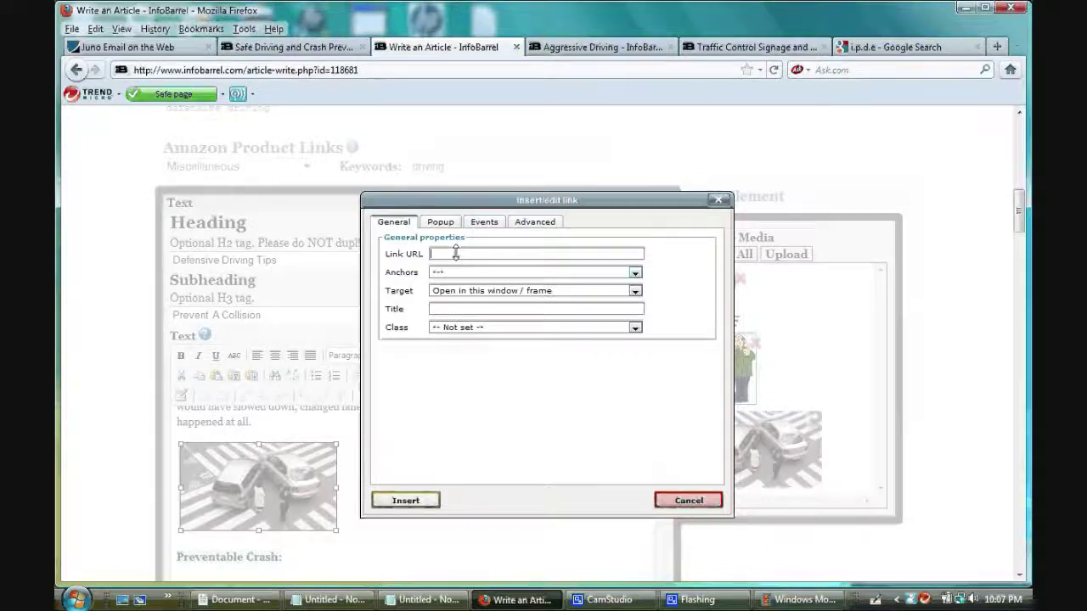
{"action": "right_click", "coordinate": [456, 254]}
{"action": "left_click", "coordinate": [494, 320]}
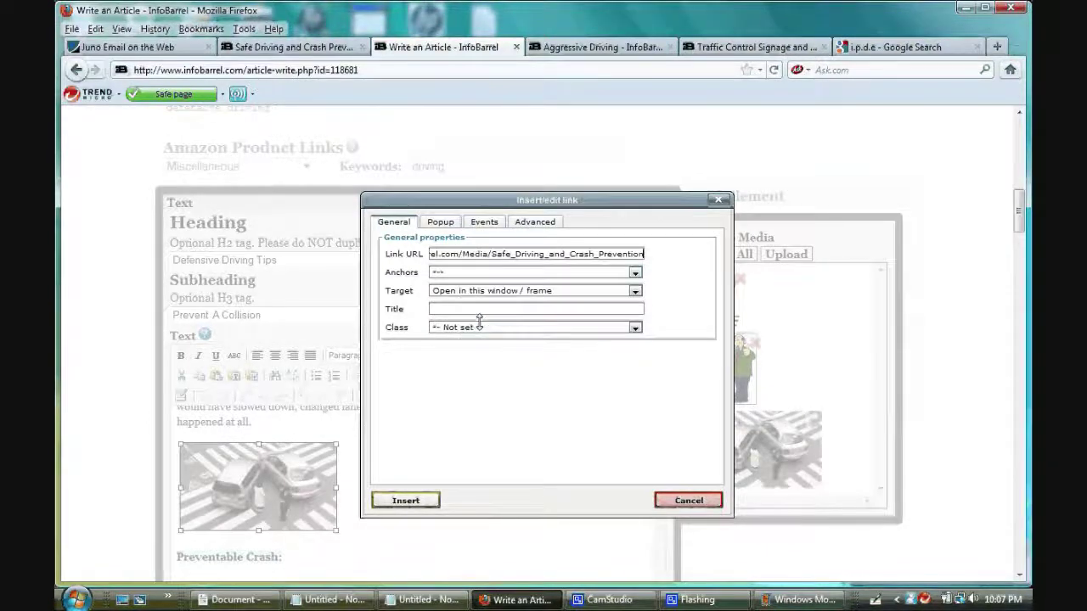
Step: Make the crash image's link open in a new window, title it "Safe Driving and Crash Prevention", and insert it
{"action": "left_click", "coordinate": [547, 290]}
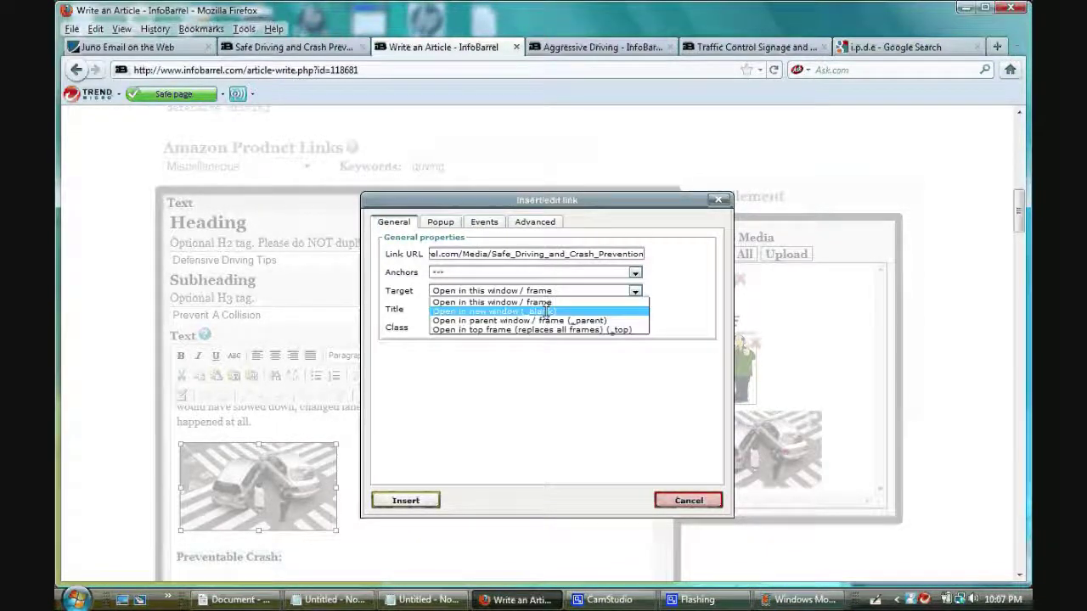
{"action": "left_click", "coordinate": [527, 311]}
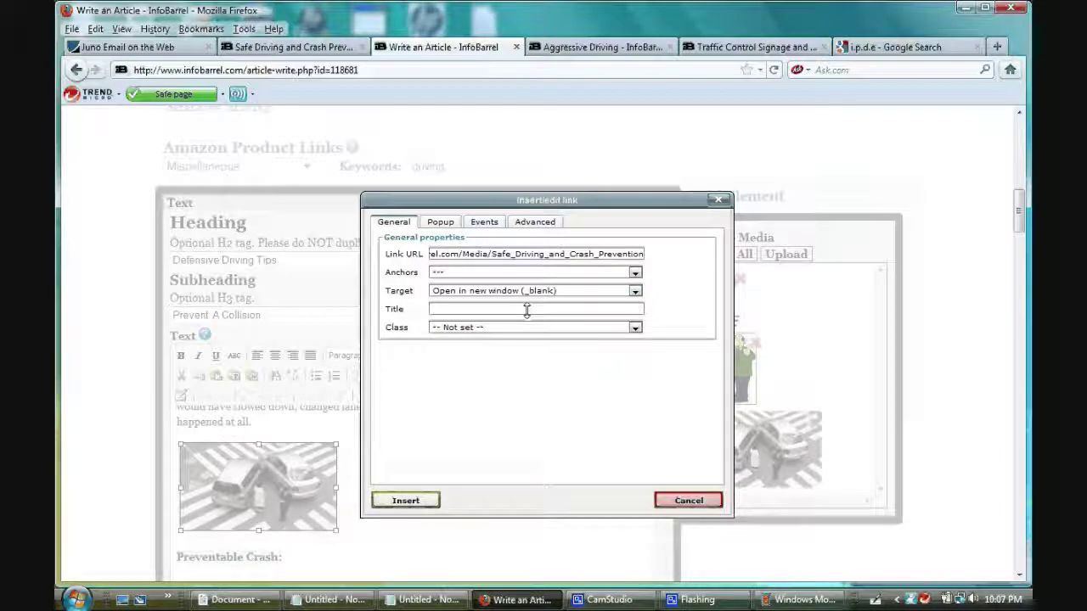
{"action": "key", "text": "Down"}
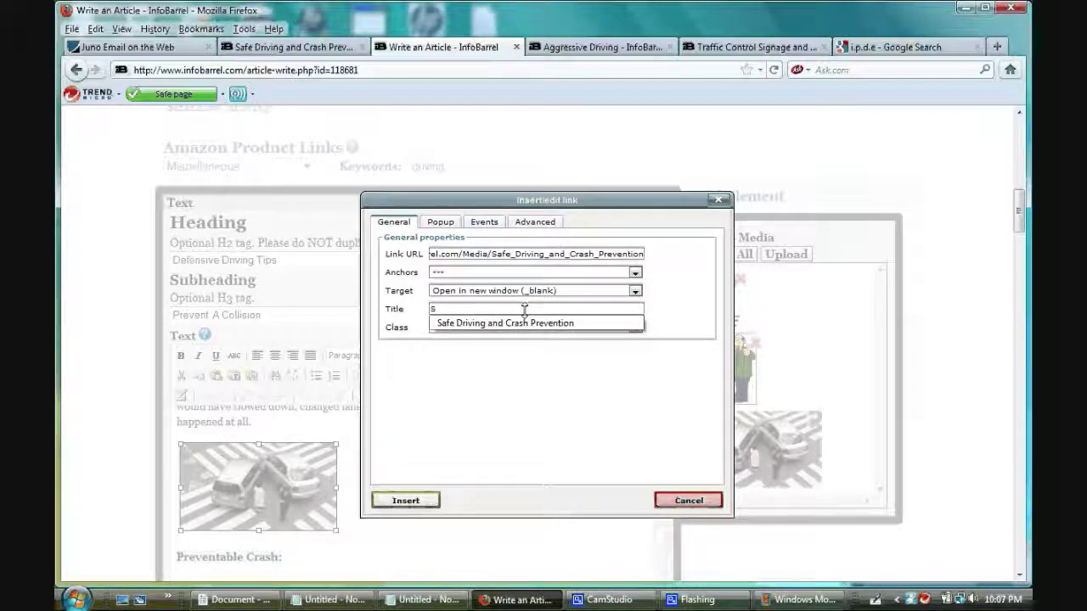
{"action": "key", "text": "Down"}
{"action": "key", "text": "Return"}
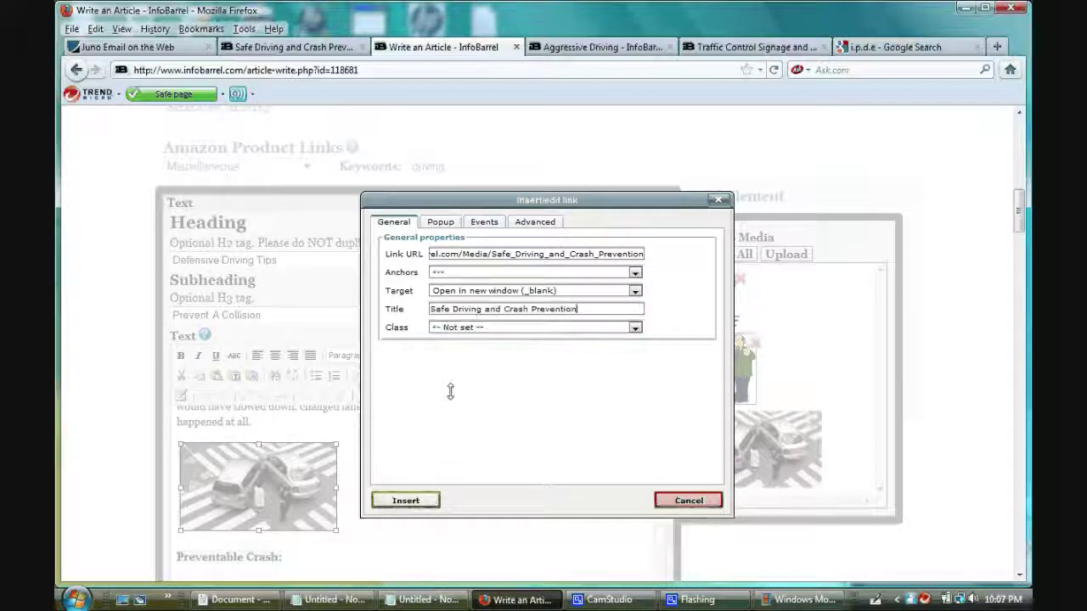
{"action": "left_click", "coordinate": [401, 501]}
Step: Copy the link address of the Improve Your Driving Skills image from the live article's Media section and return to the article editor
{"action": "left_click", "coordinate": [334, 48]}
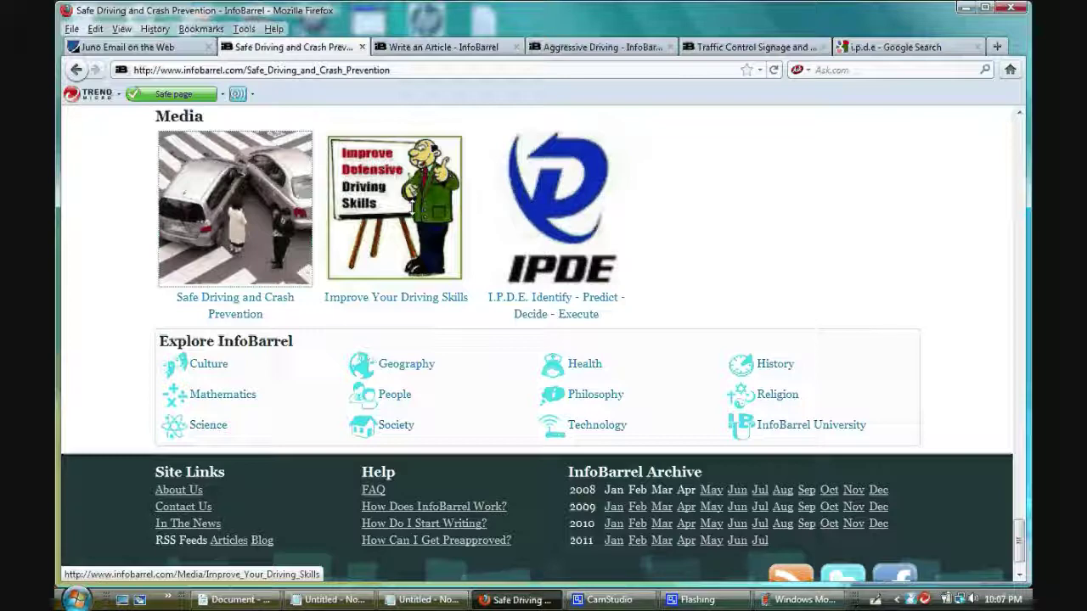
{"action": "right_click", "coordinate": [413, 208]}
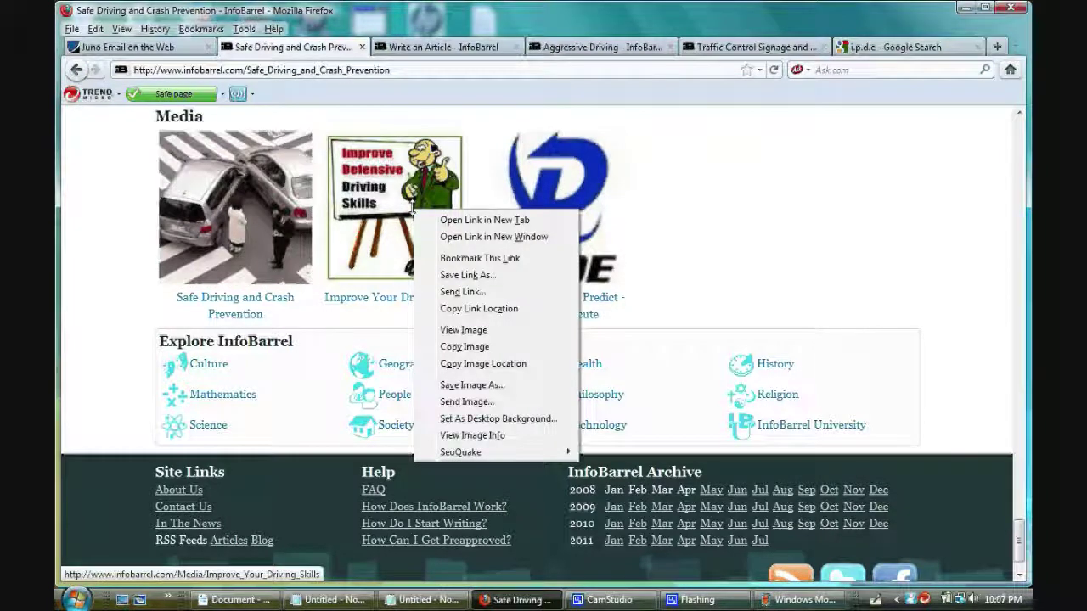
{"action": "left_click", "coordinate": [443, 308]}
{"action": "key", "text": "ctrl+Tab"}
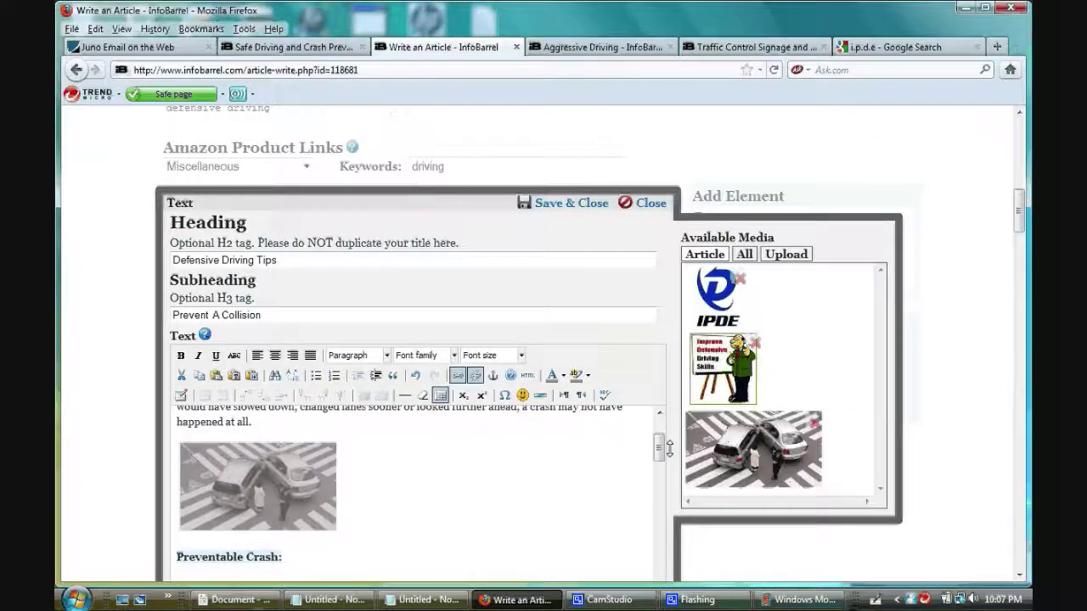
Step: Start a link on the driving skills image under Practice Being On The Defensive, using its copied media page address as the URL
{"action": "scroll", "coordinate": [509, 475], "scroll_direction": "down", "scroll_amount": 3}
{"action": "scroll", "coordinate": [326, 501], "scroll_direction": "down", "scroll_amount": 3}
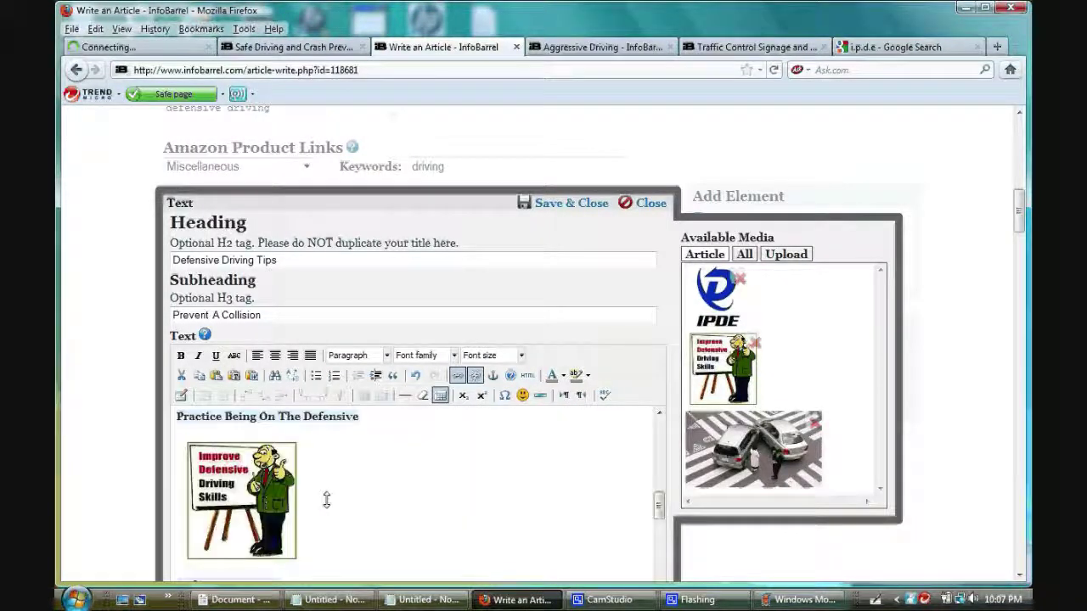
{"action": "left_click", "coordinate": [289, 503]}
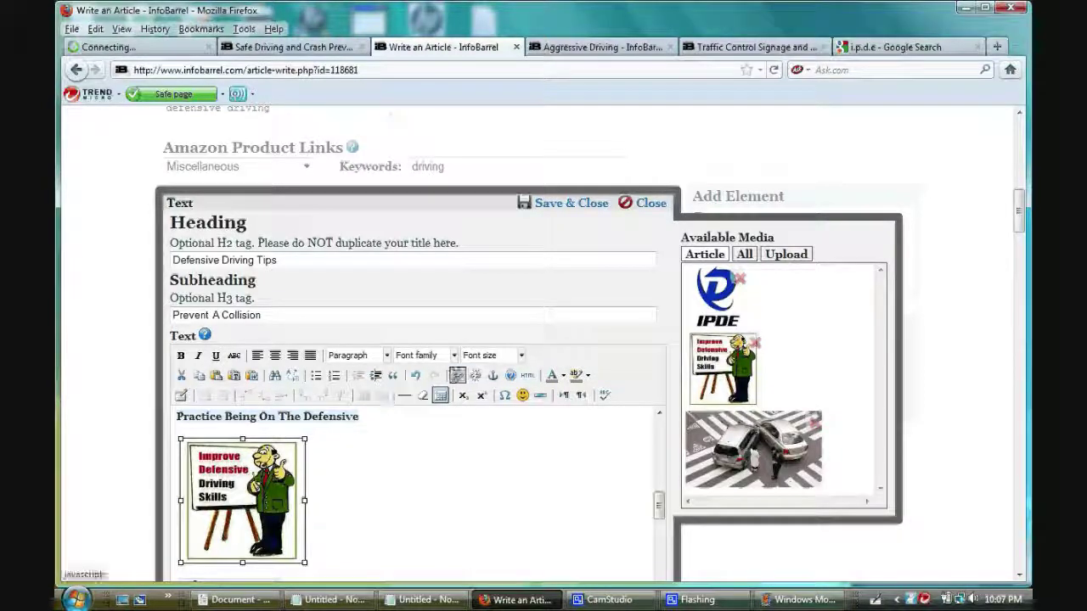
{"action": "left_click", "coordinate": [457, 375]}
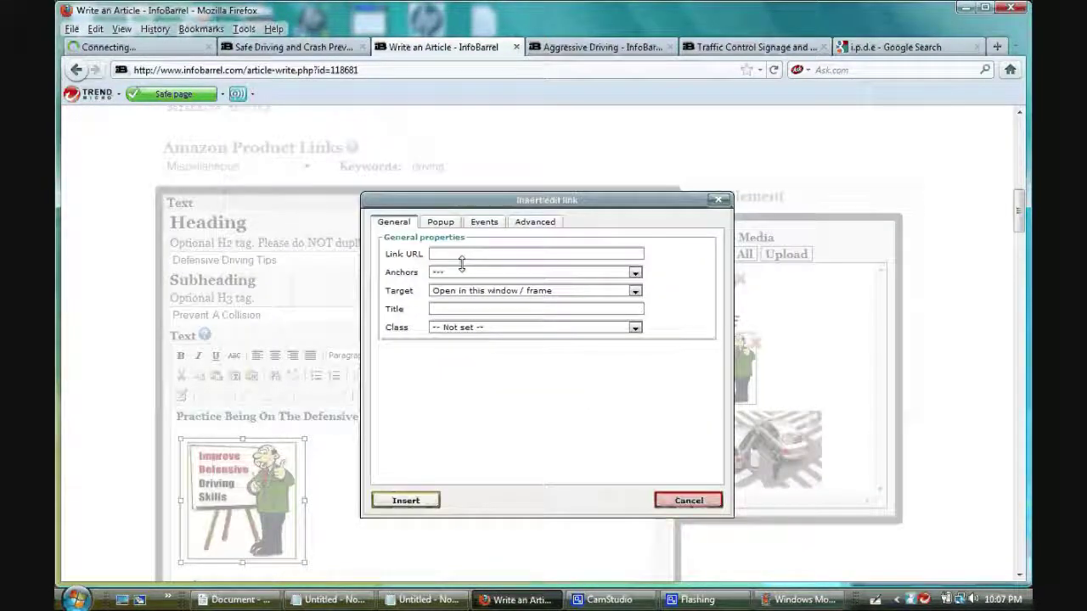
{"action": "right_click", "coordinate": [457, 255]}
{"action": "left_click", "coordinate": [485, 321]}
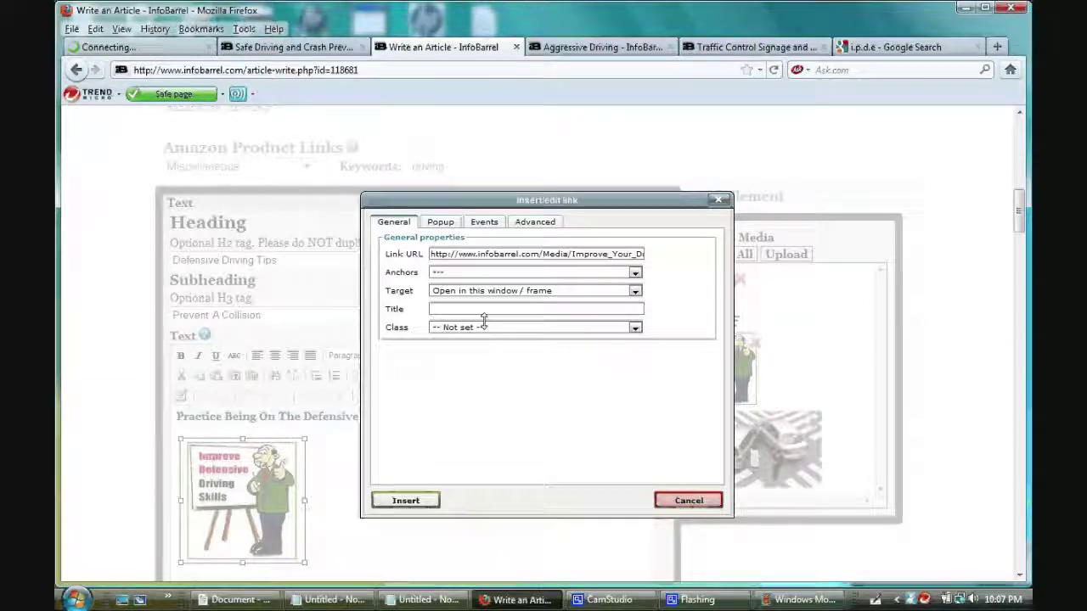
Step: Make the driving skills image's link open in a new window, title it "Defensive Driving Tips", and insert it
{"action": "left_click", "coordinate": [491, 291]}
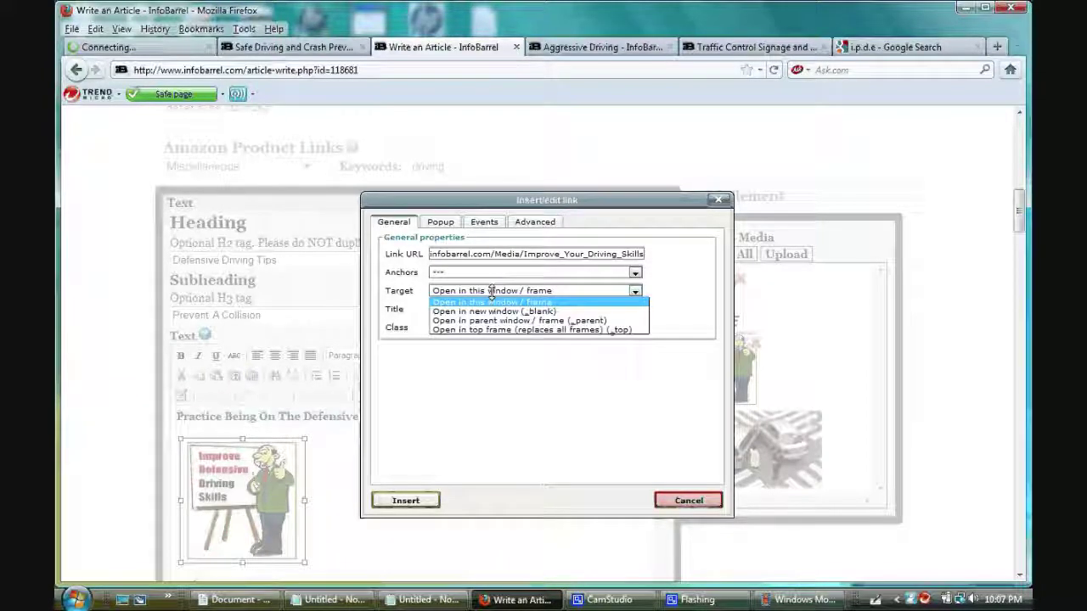
{"action": "left_click", "coordinate": [497, 311]}
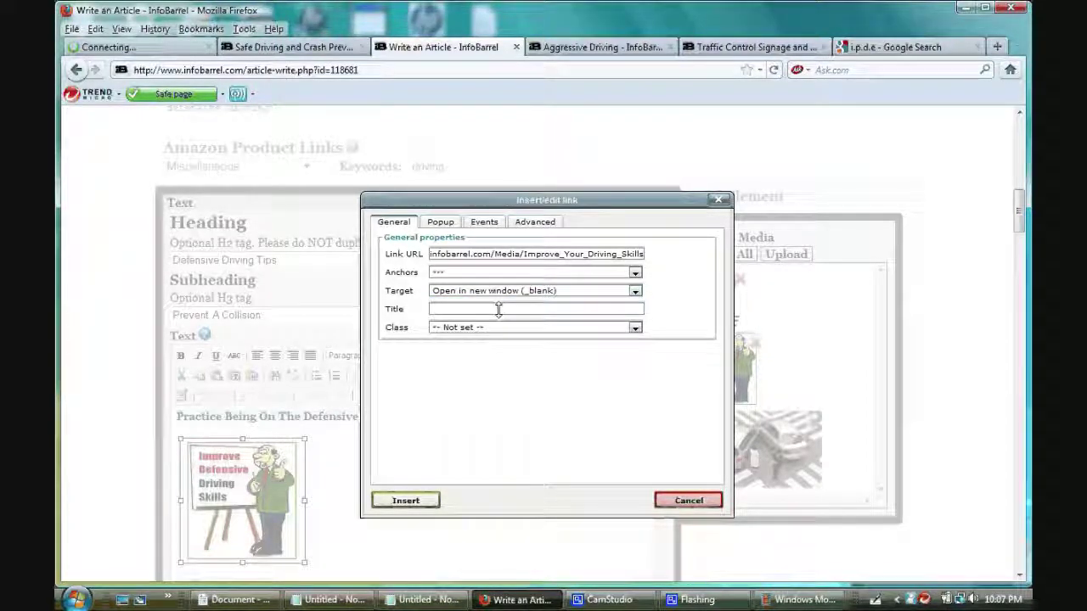
{"action": "left_click", "coordinate": [498, 309]}
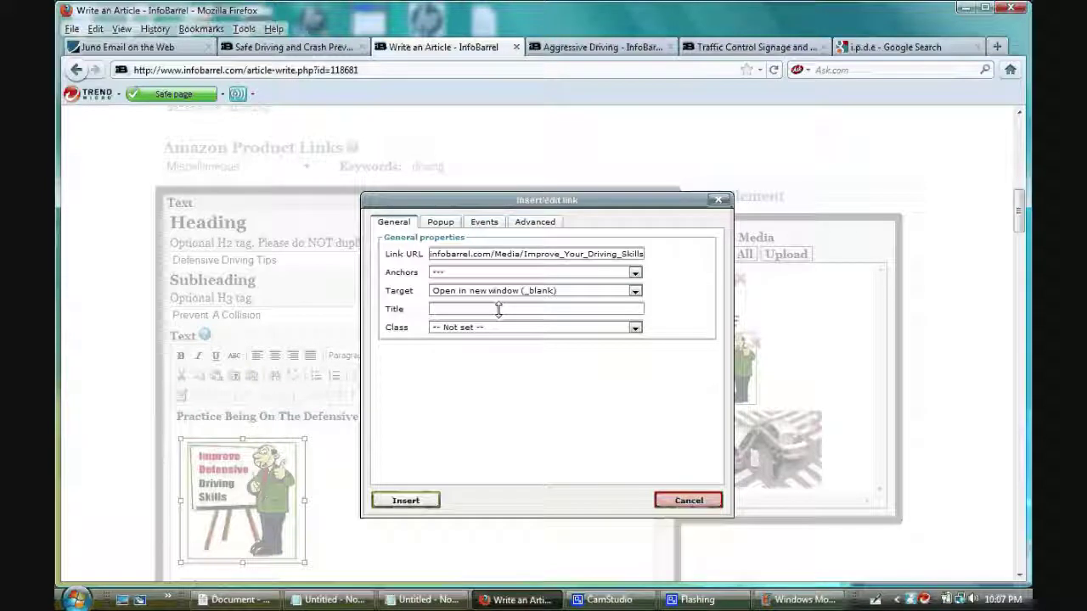
{"action": "type", "text": "D"}
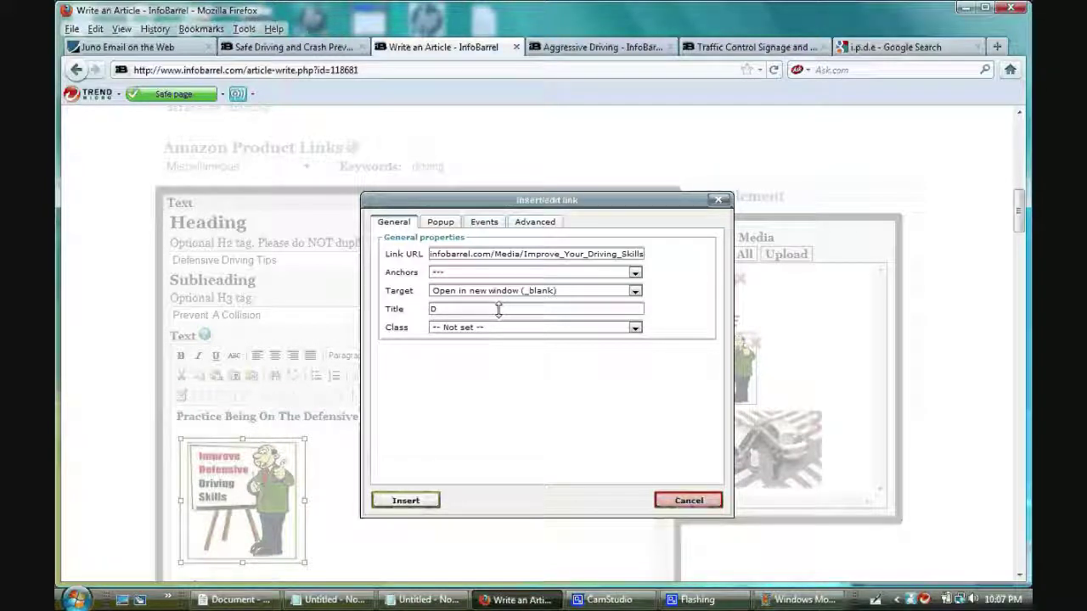
{"action": "key", "text": "BackSpace"}
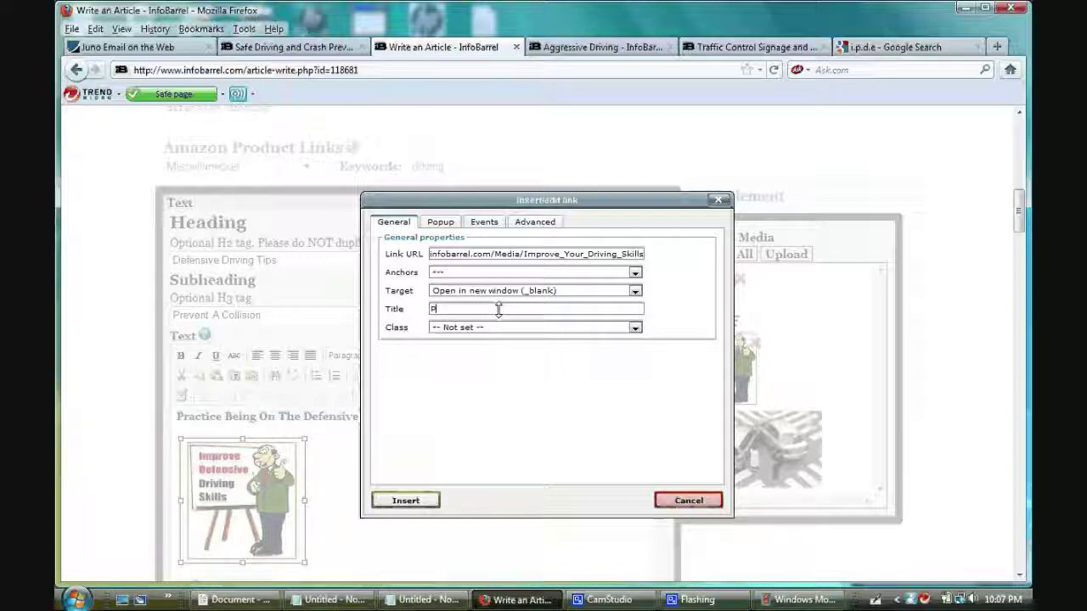
{"action": "key", "text": "BackSpace"}
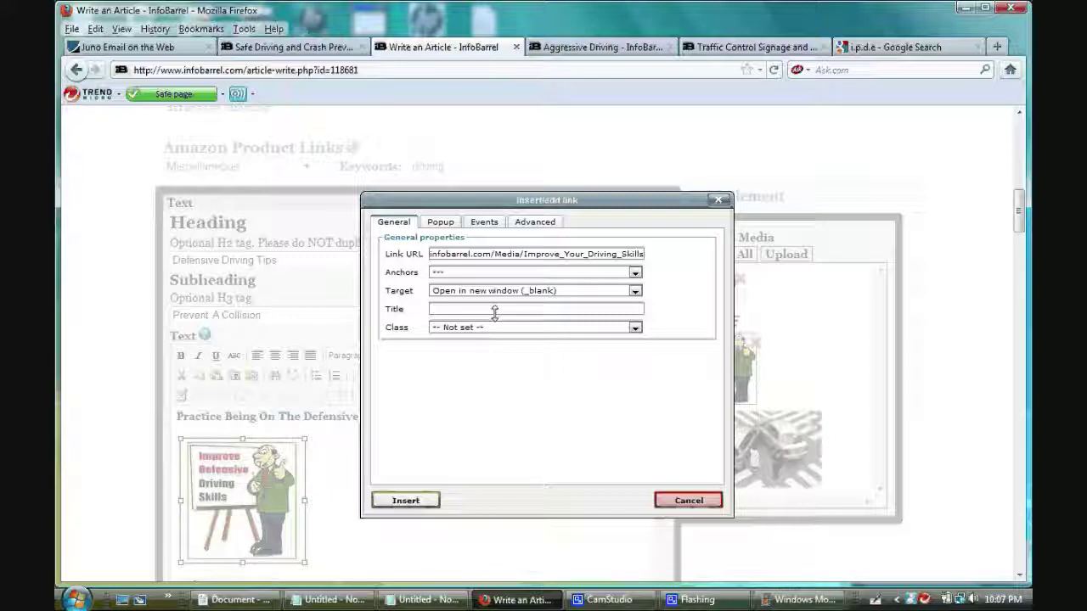
{"action": "type", "text": "Defensive Dri"}
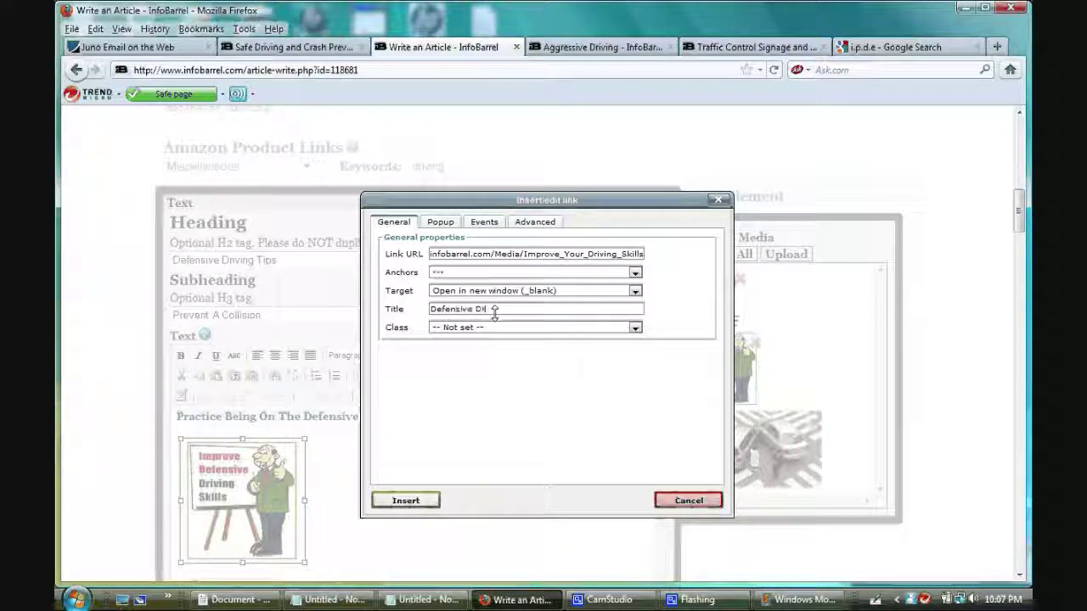
{"action": "type", "text": "ving T"}
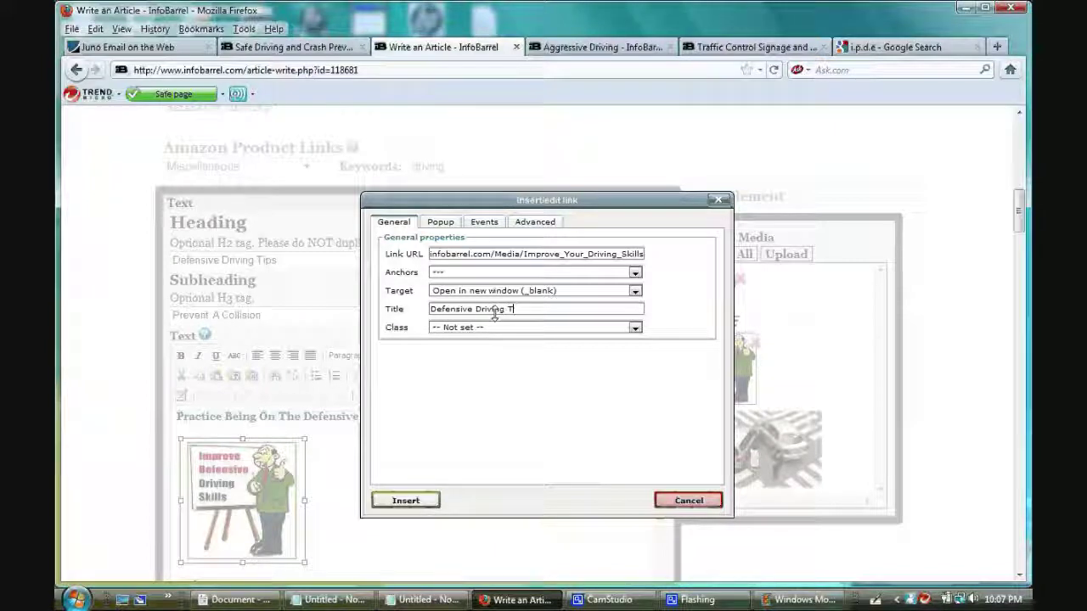
{"action": "type", "text": "ips"}
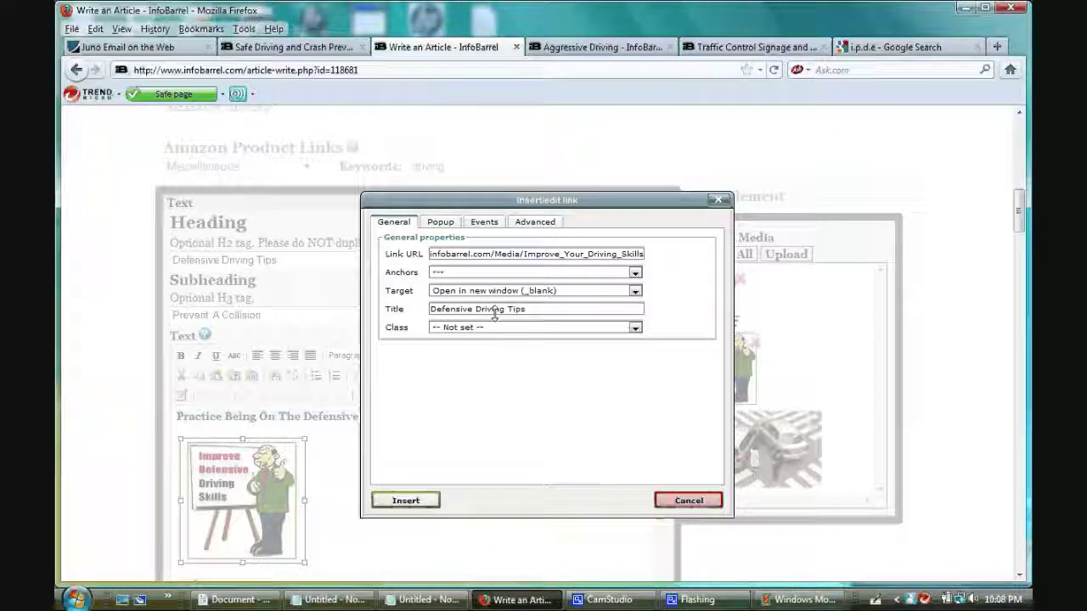
{"action": "left_click", "coordinate": [407, 500]}
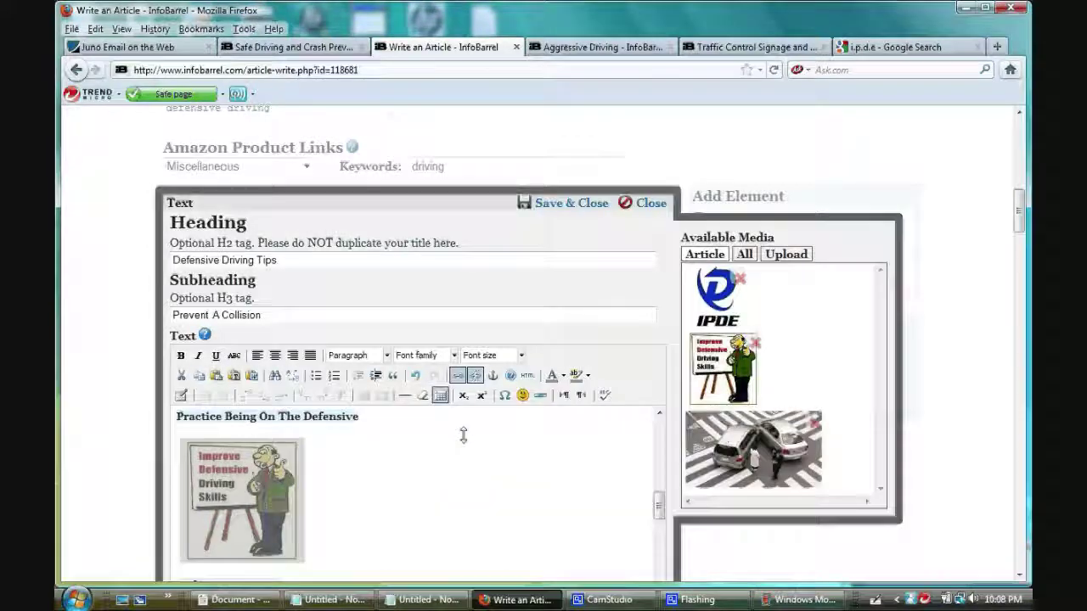
Step: Copy the link address of the IPDE image from the live article's Media section and return to the article editor
{"action": "left_click", "coordinate": [293, 47]}
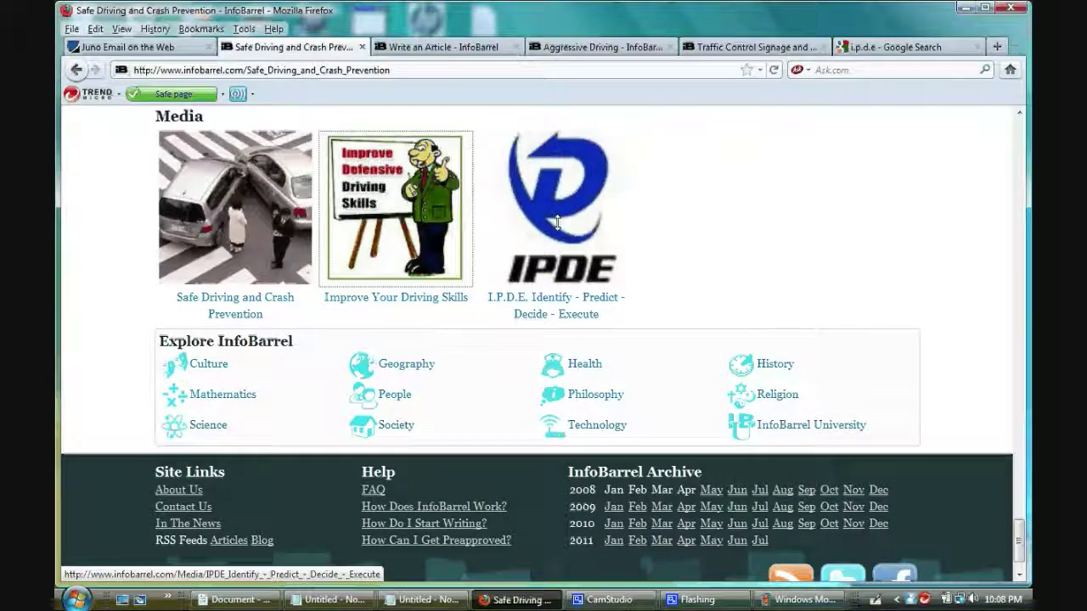
{"action": "right_click", "coordinate": [557, 223]}
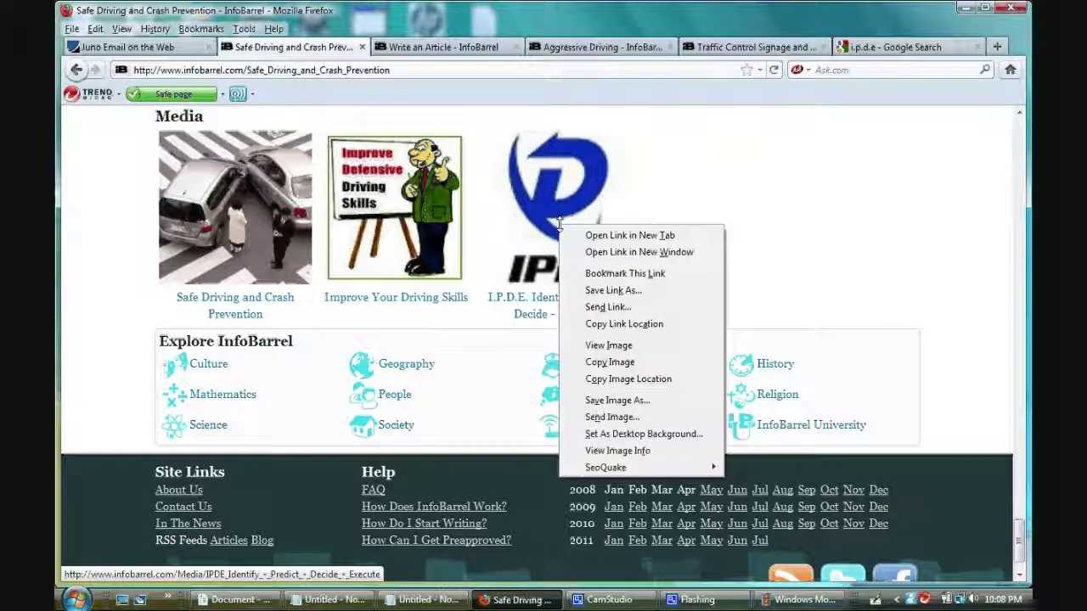
{"action": "left_click", "coordinate": [588, 323]}
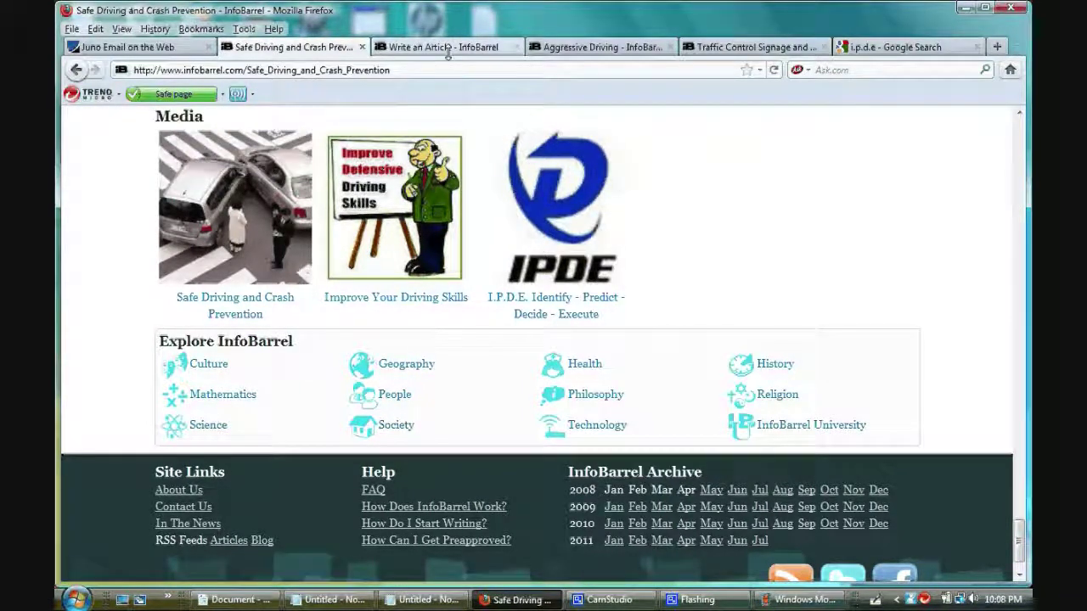
{"action": "left_click", "coordinate": [442, 48]}
Step: Start a link on the IPDE image above The Standard Accident-Prevention Formula, using its copied media page address as the URL
{"action": "scroll", "coordinate": [339, 476], "scroll_direction": "down", "scroll_amount": 3}
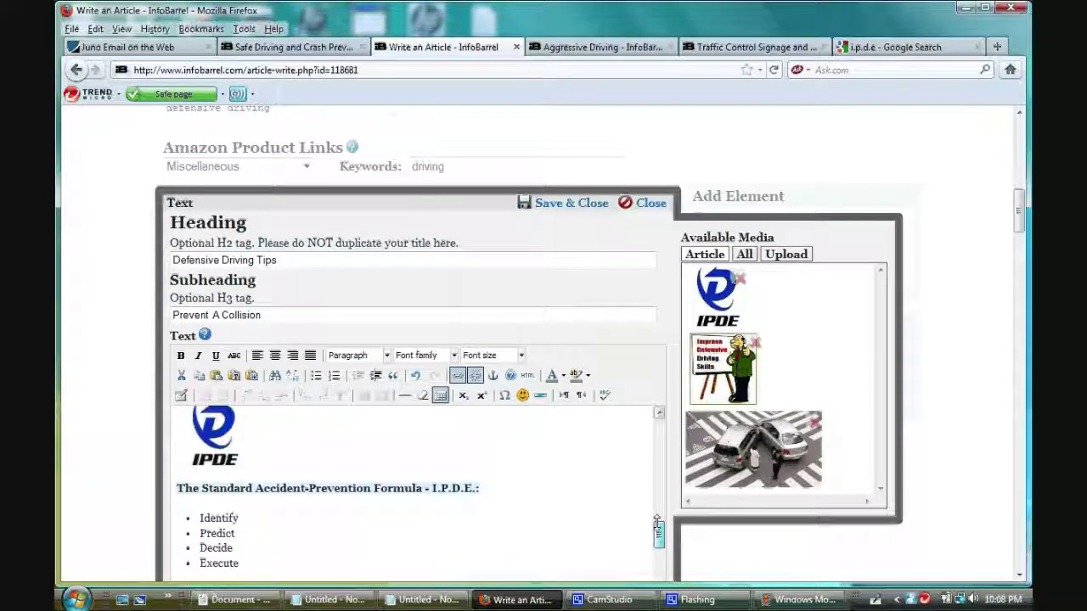
{"action": "left_click", "coordinate": [215, 439]}
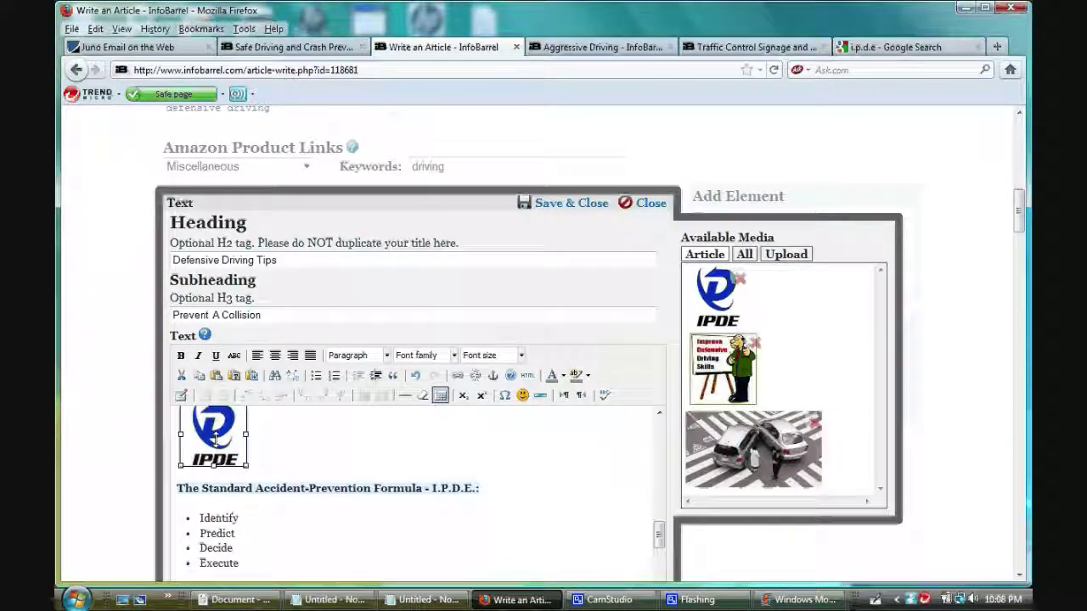
{"action": "left_click", "coordinate": [457, 375]}
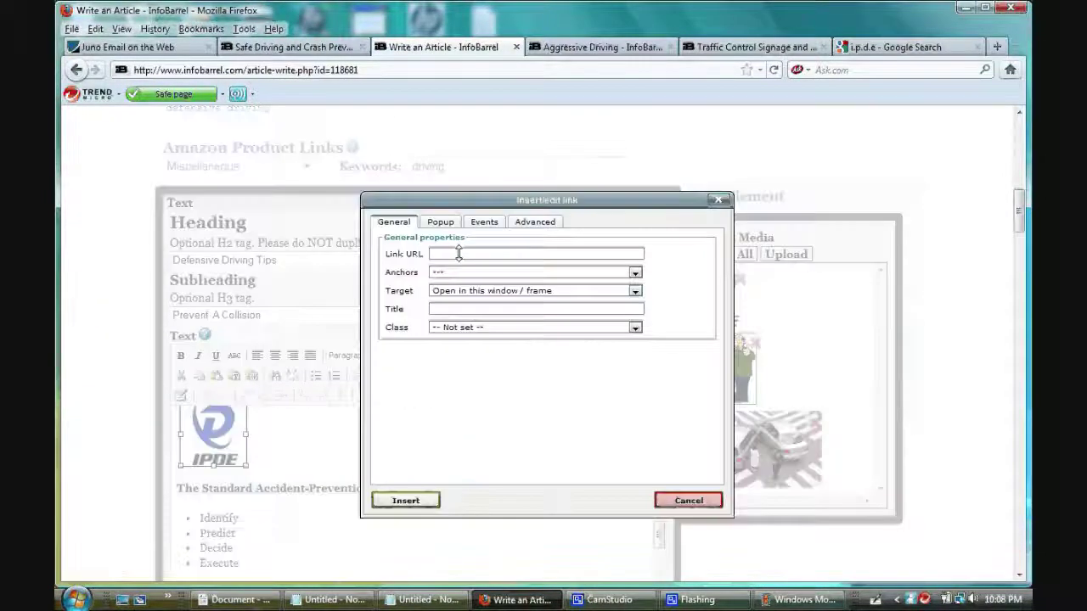
{"action": "right_click", "coordinate": [462, 255]}
{"action": "left_click", "coordinate": [496, 320]}
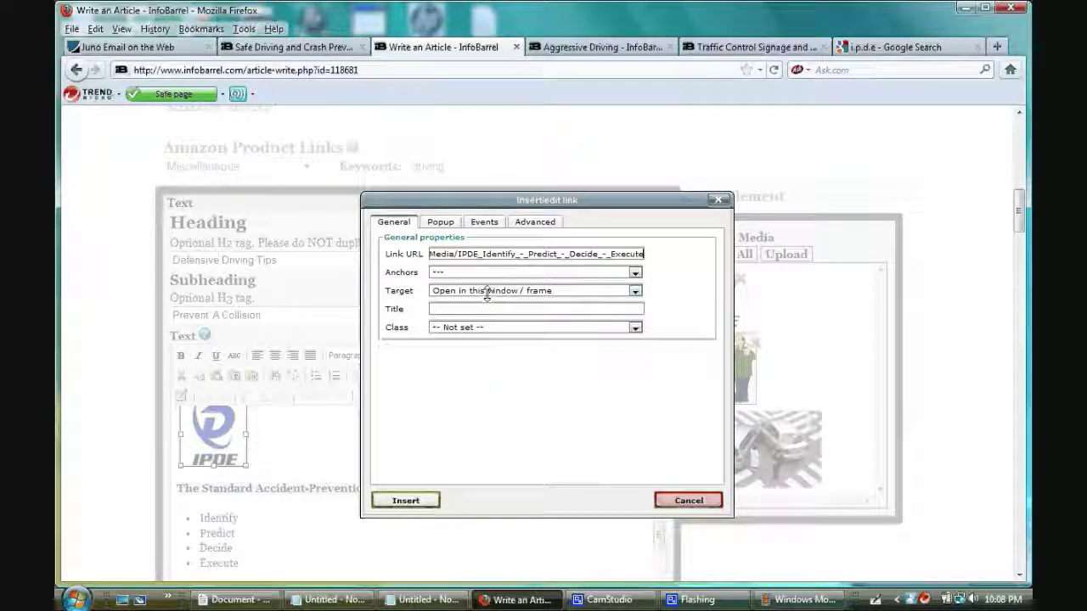
Step: Make the IPDE image's link open in a new window, title it "IPDE Identify Predict Decide Execute", and insert it
{"action": "left_click", "coordinate": [486, 290]}
{"action": "left_click", "coordinate": [491, 311]}
{"action": "left_click", "coordinate": [489, 310]}
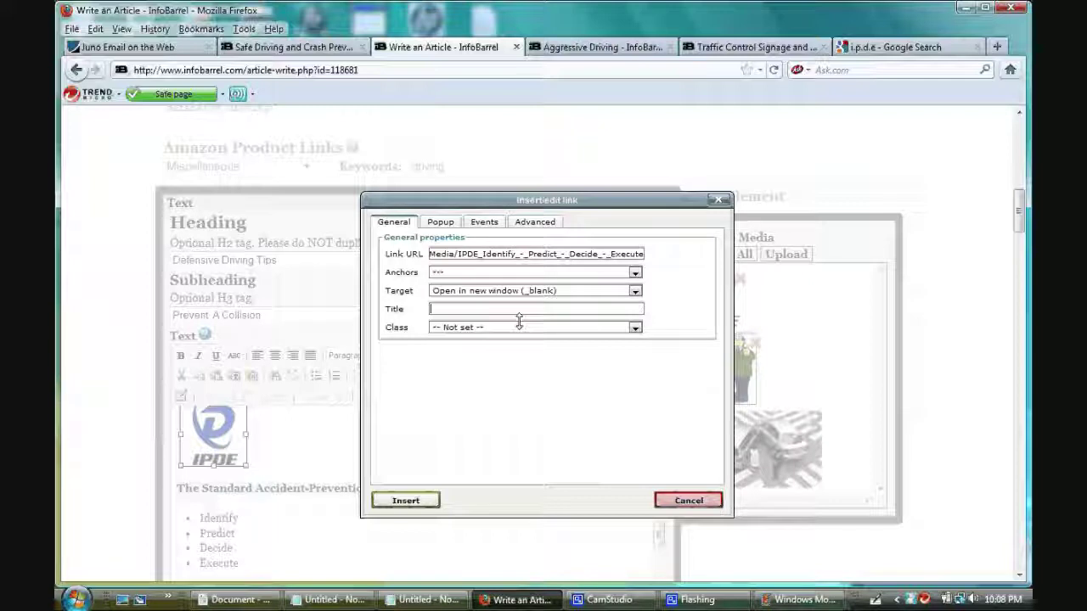
{"action": "type", "text": "IP"}
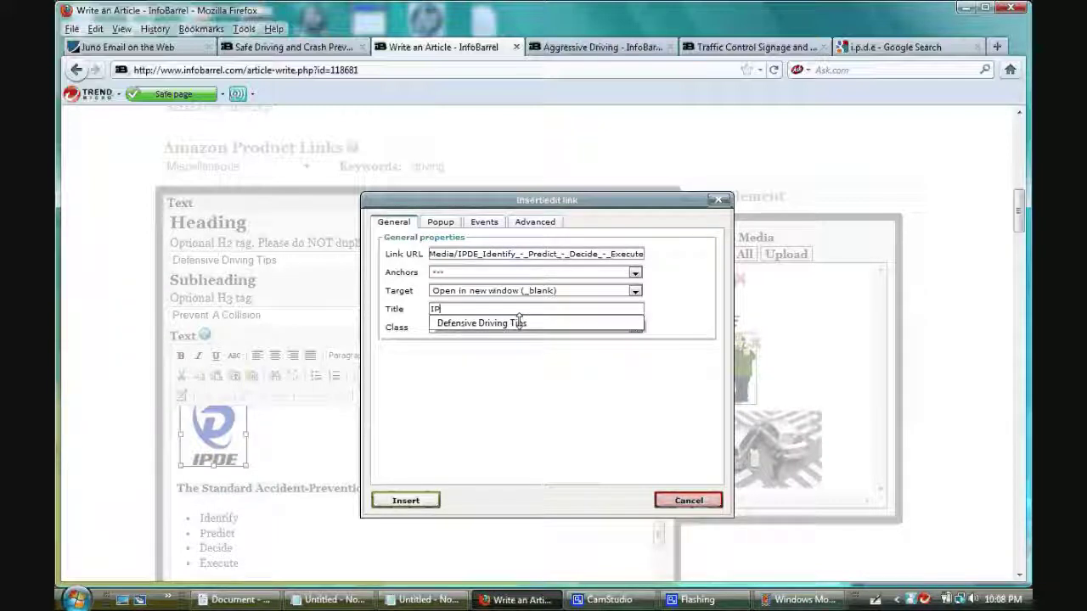
{"action": "type", "text": "DE"}
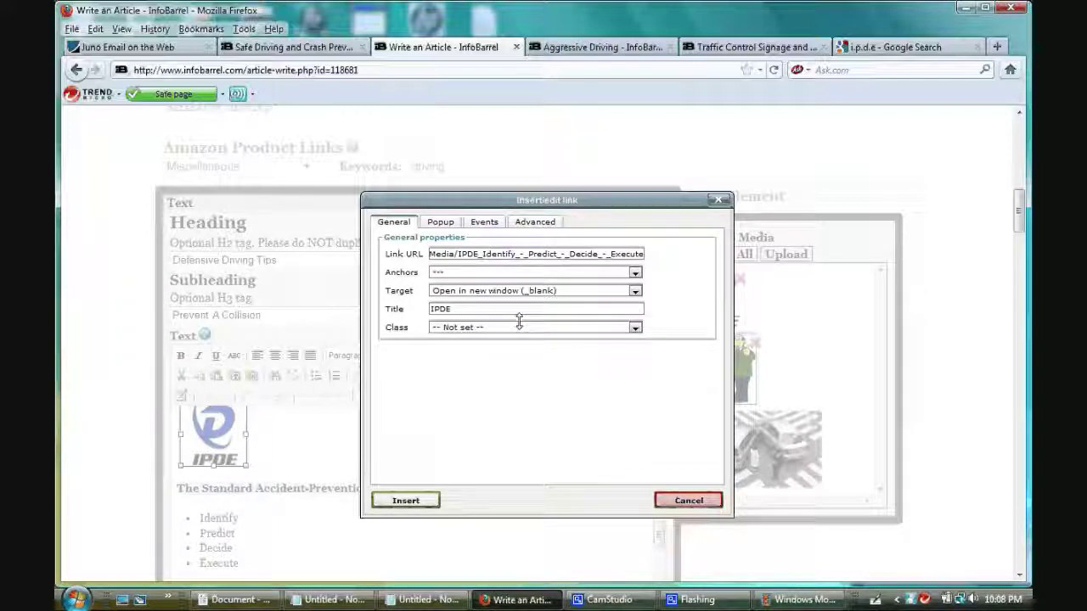
{"action": "type", "text": "I"}
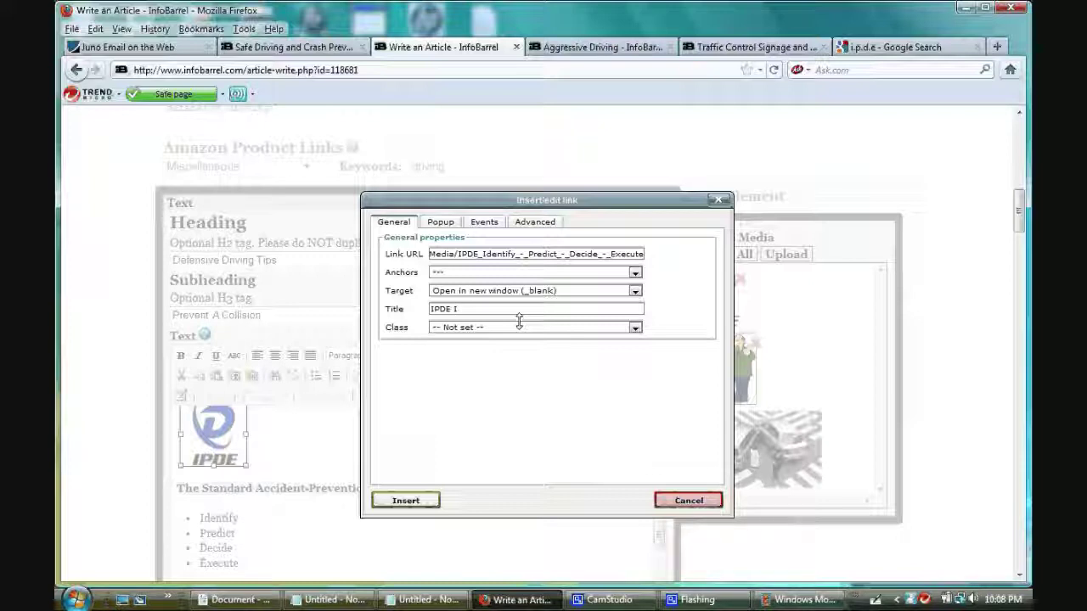
{"action": "type", "text": "de"}
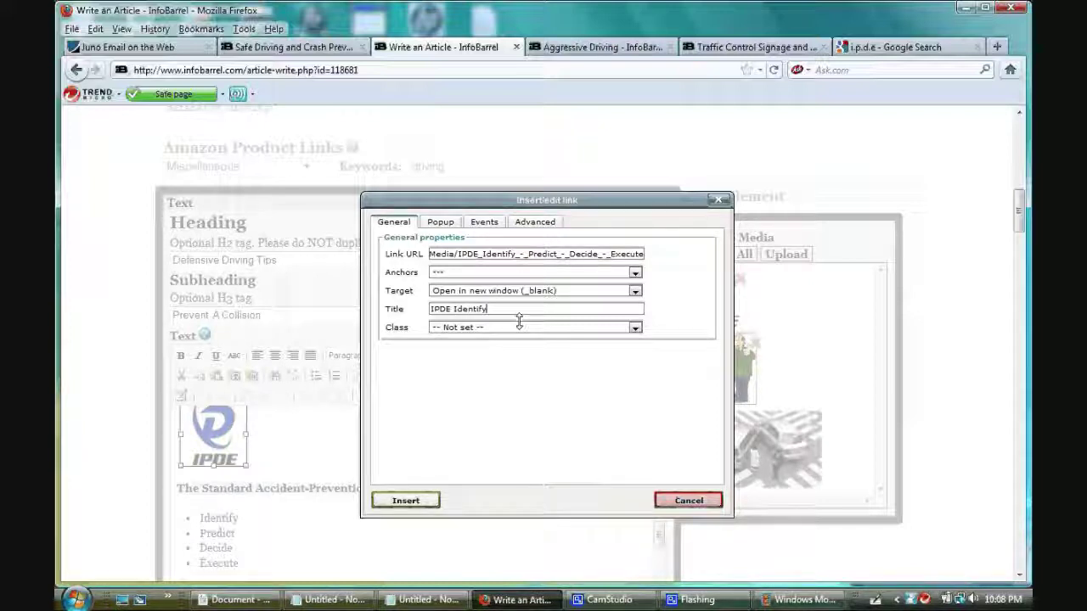
{"action": "type", "text": "ntify"}
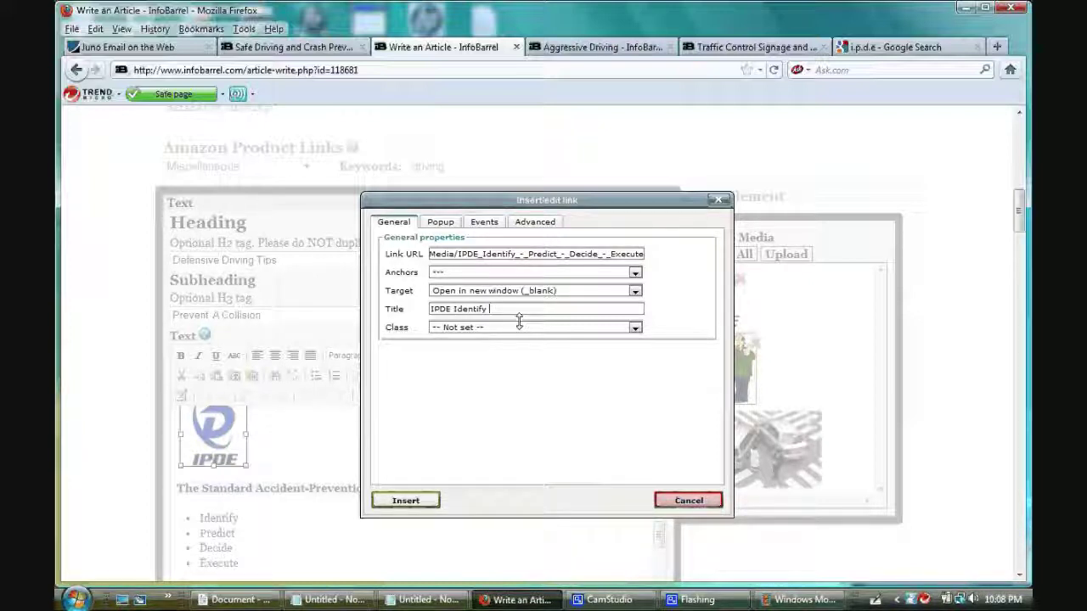
{"action": "type", "text": " Predic"}
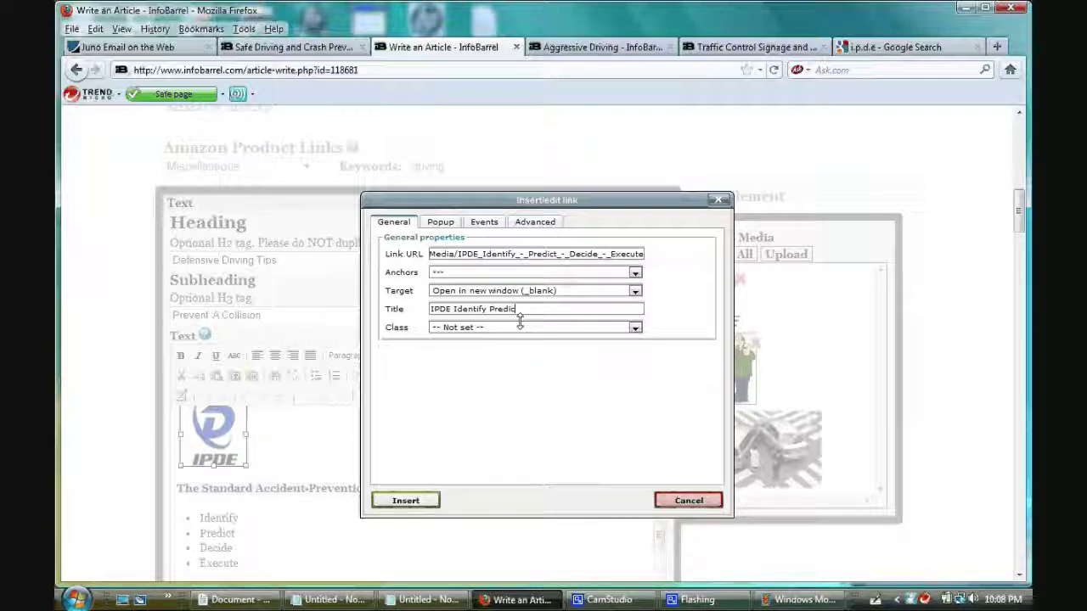
{"action": "type", "text": "t Deci"}
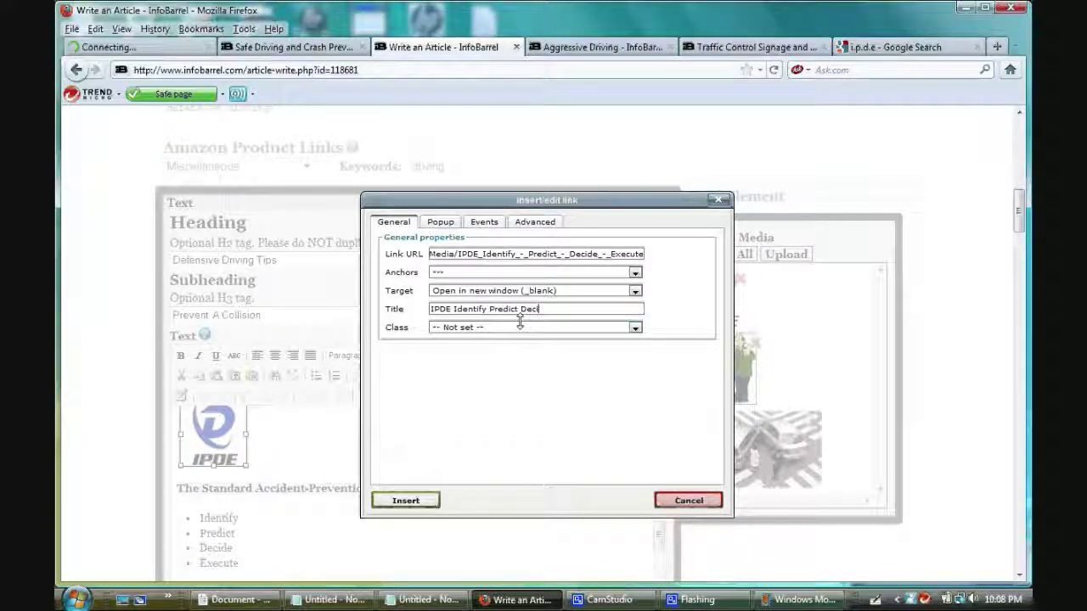
{"action": "type", "text": "de Execute"}
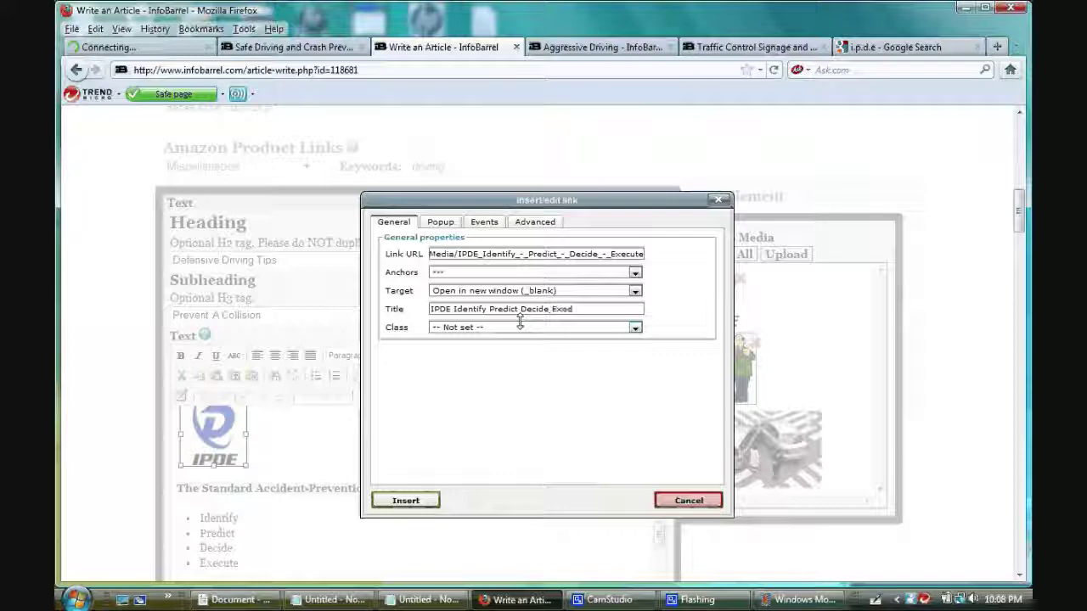
{"action": "left_click", "coordinate": [391, 502]}
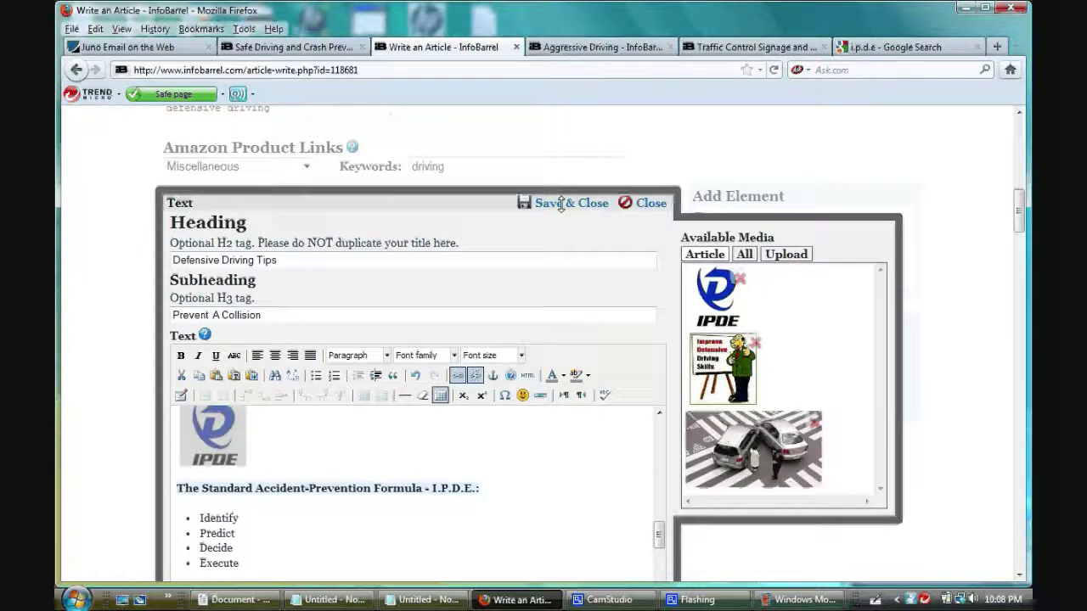
Step: Start saving the text element, cancel at the spell-check prompt, and run the spell checker on the article text
{"action": "left_click", "coordinate": [550, 203]}
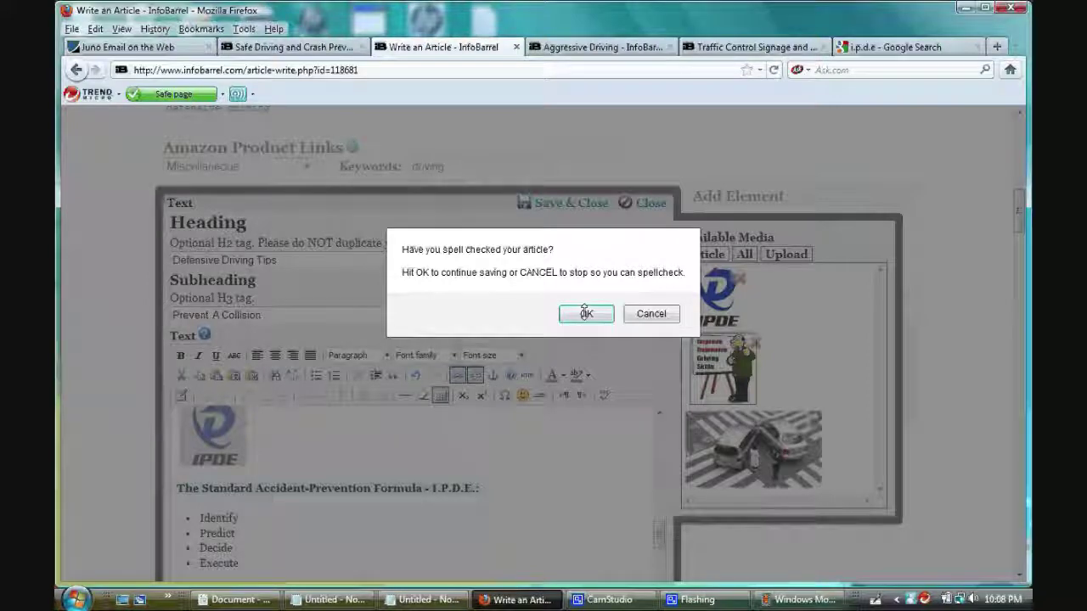
{"action": "left_click", "coordinate": [651, 313]}
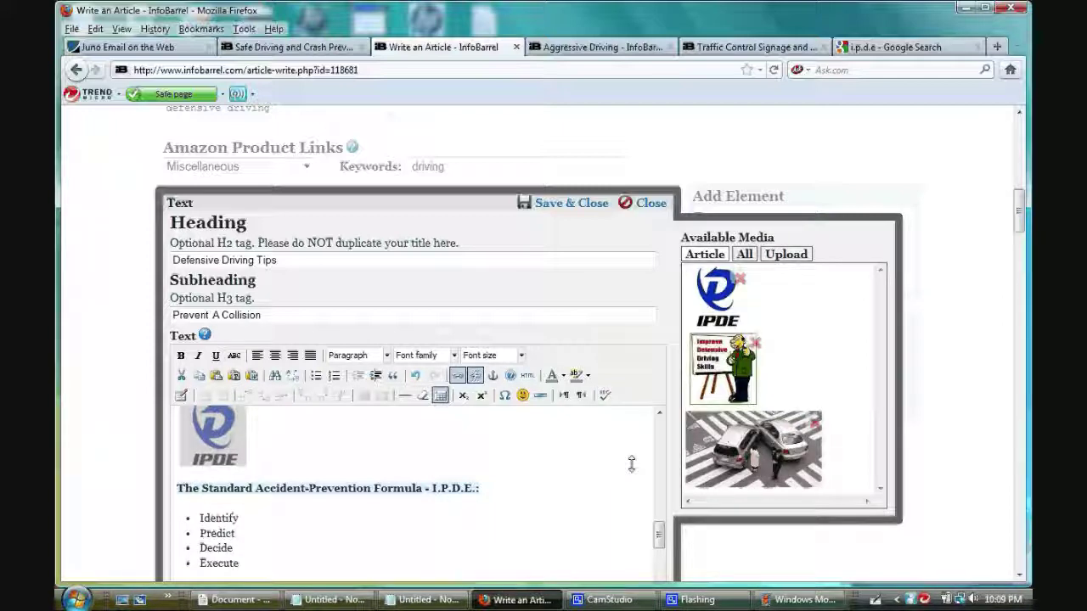
{"action": "scroll", "coordinate": [631, 461], "scroll_direction": "up", "scroll_amount": 5}
{"action": "scroll", "coordinate": [663, 441], "scroll_direction": "up", "scroll_amount": 3}
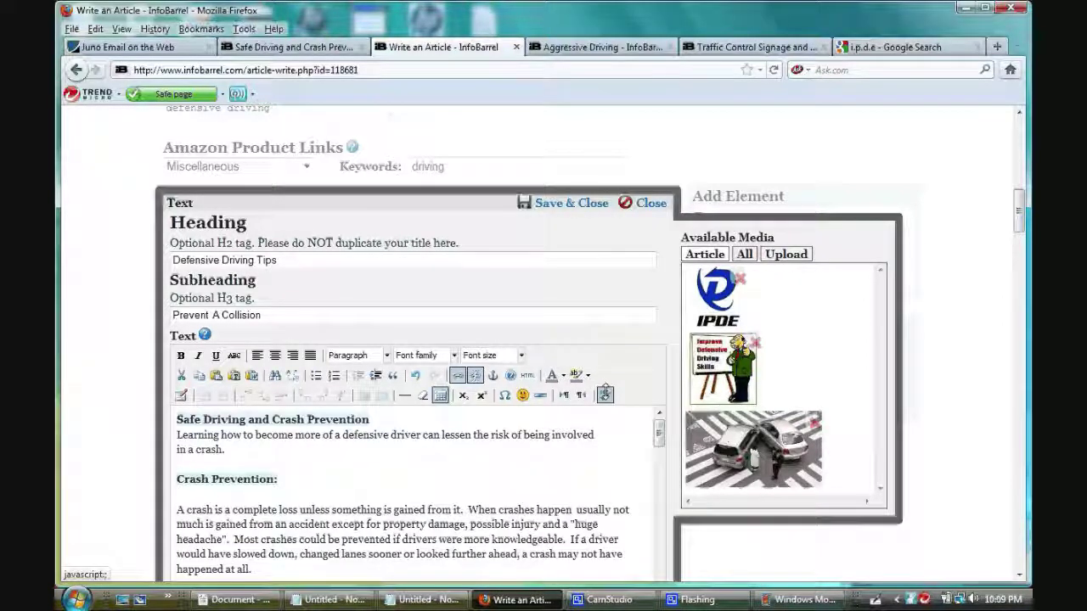
{"action": "left_click", "coordinate": [604, 395]}
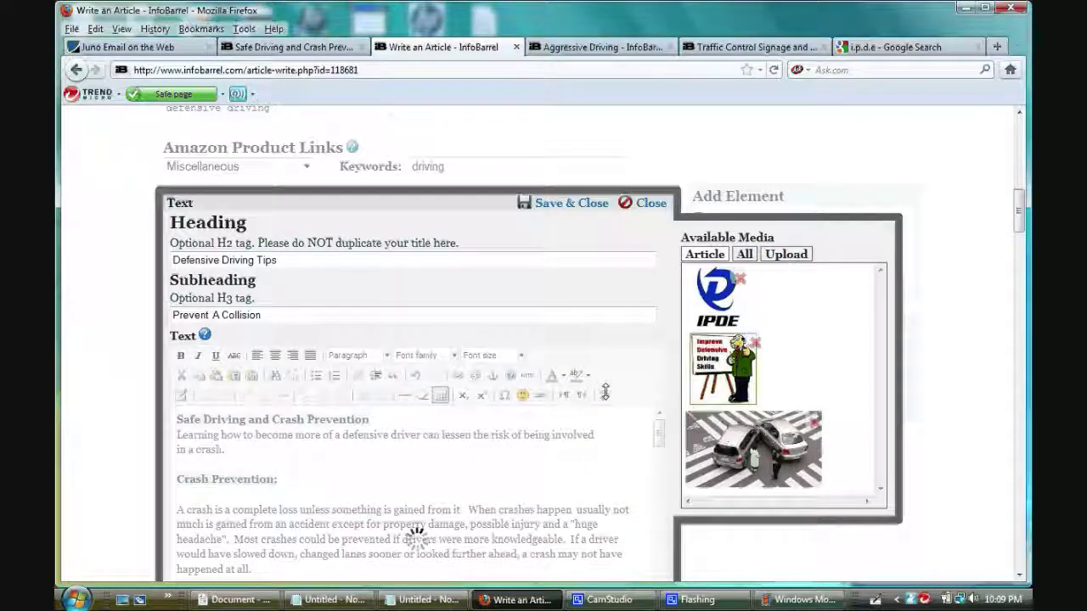
Step: Review the spell-check marks in the article text, then save and close the text element, confirming the spell-check prompt
{"action": "scroll", "coordinate": [957, 353], "scroll_direction": "down", "scroll_amount": 4}
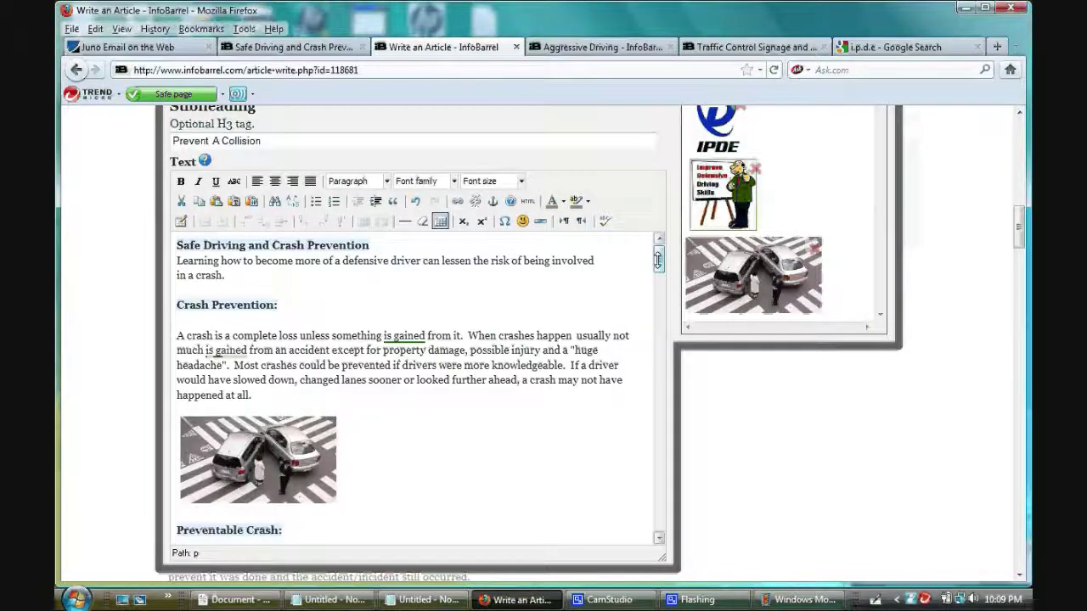
{"action": "left_click_drag", "start_coordinate": [657, 260], "coordinate": [656, 342]}
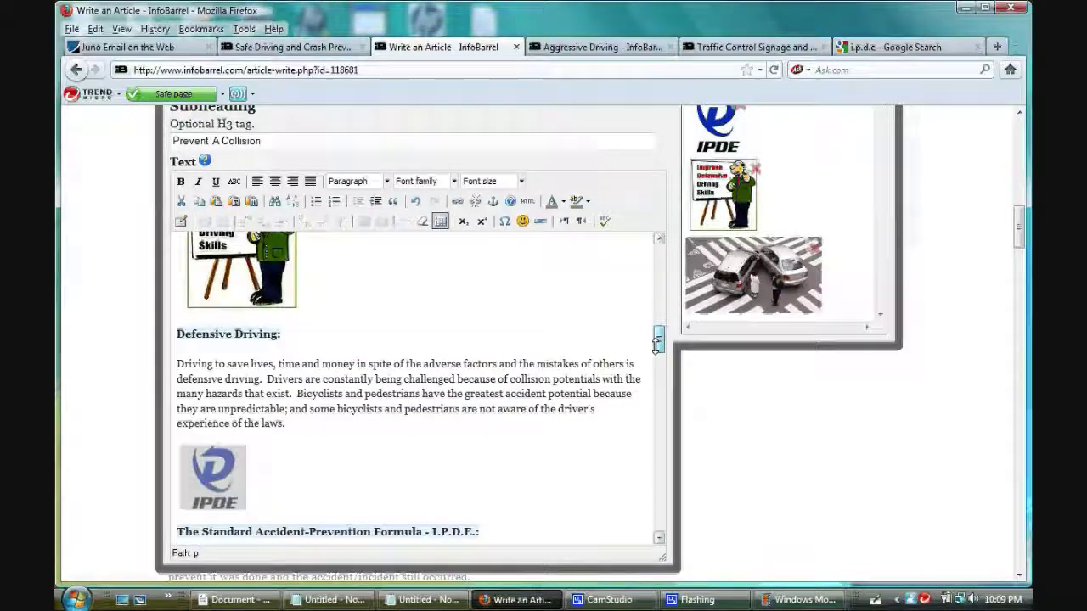
{"action": "scroll", "coordinate": [657, 342], "scroll_direction": "down", "scroll_amount": 1}
{"action": "scroll", "coordinate": [669, 258], "scroll_direction": "up", "scroll_amount": 4}
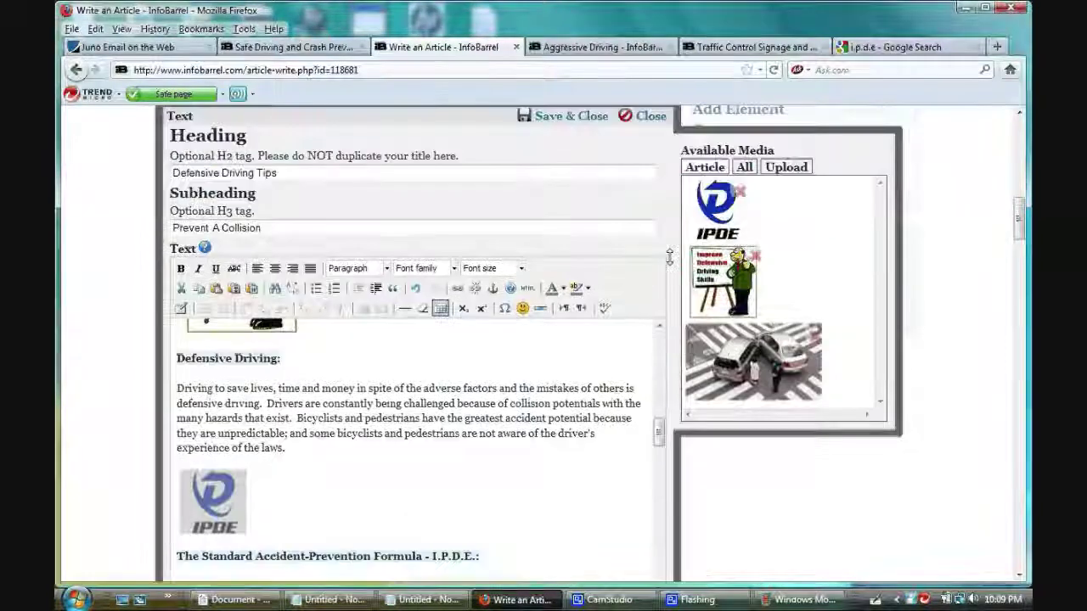
{"action": "left_click", "coordinate": [565, 203]}
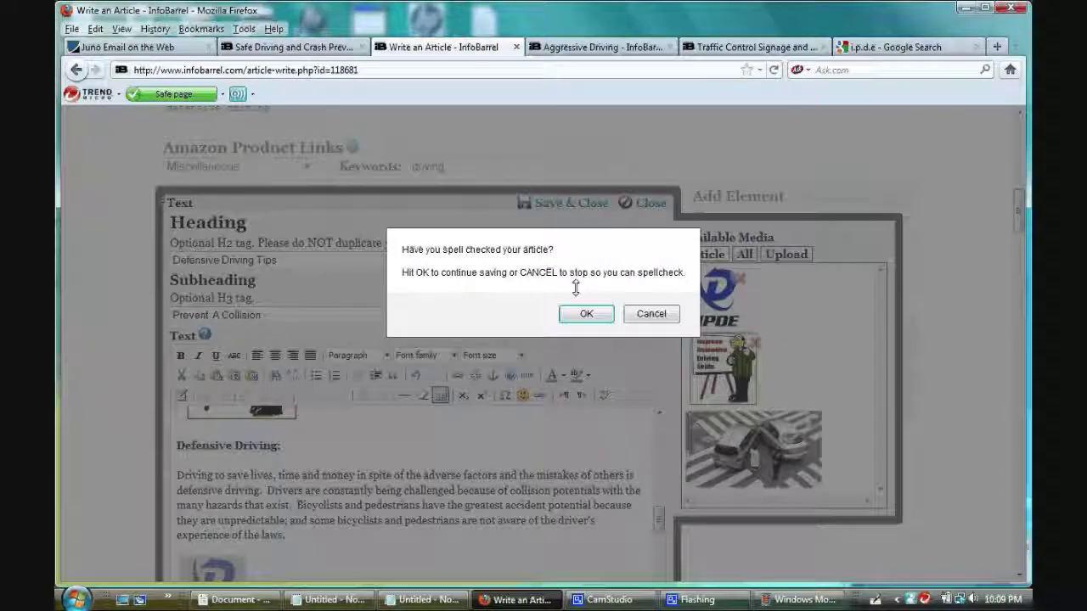
{"action": "left_click", "coordinate": [586, 314]}
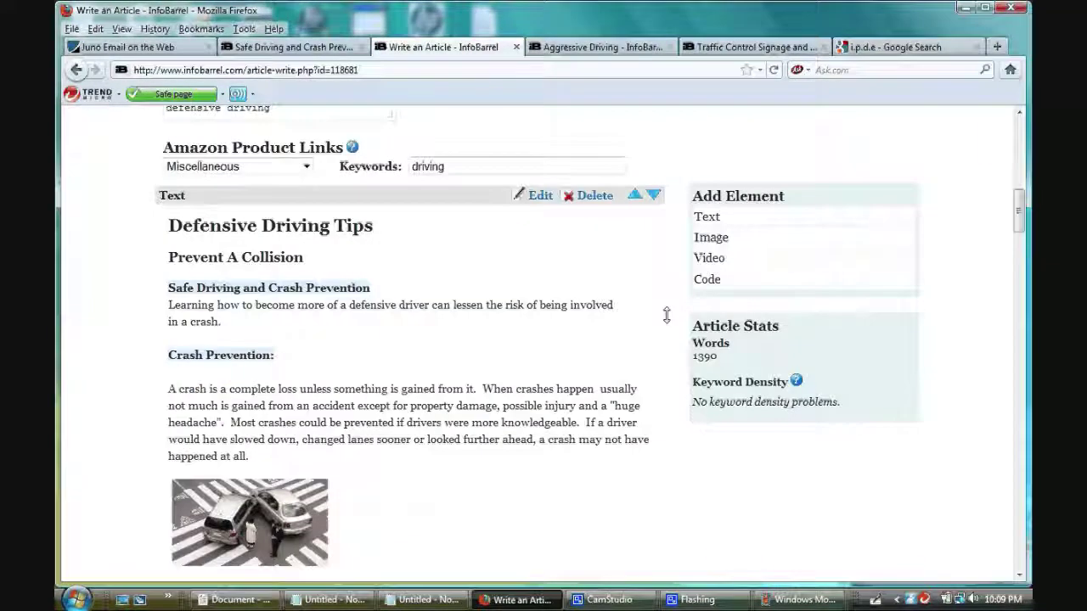
Step: Publish the edited article and open its live page, Safe Driving and Crash Prevention
{"action": "scroll", "coordinate": [667, 315], "scroll_direction": "down", "scroll_amount": 10}
{"action": "scroll", "coordinate": [662, 341], "scroll_direction": "down", "scroll_amount": 5}
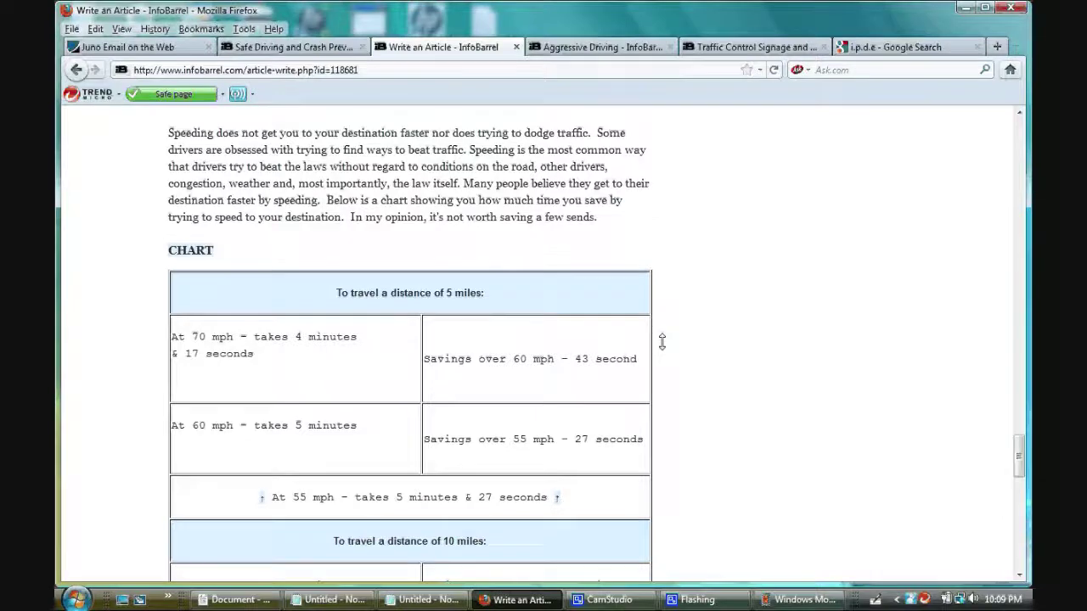
{"action": "scroll", "coordinate": [661, 342], "scroll_direction": "down", "scroll_amount": 15}
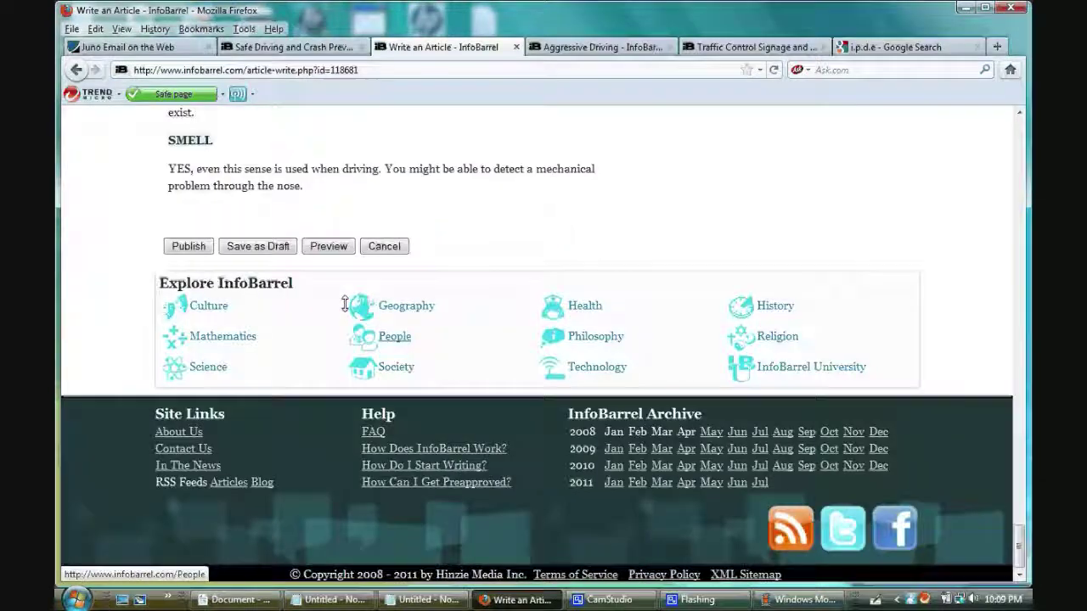
{"action": "left_click", "coordinate": [189, 245]}
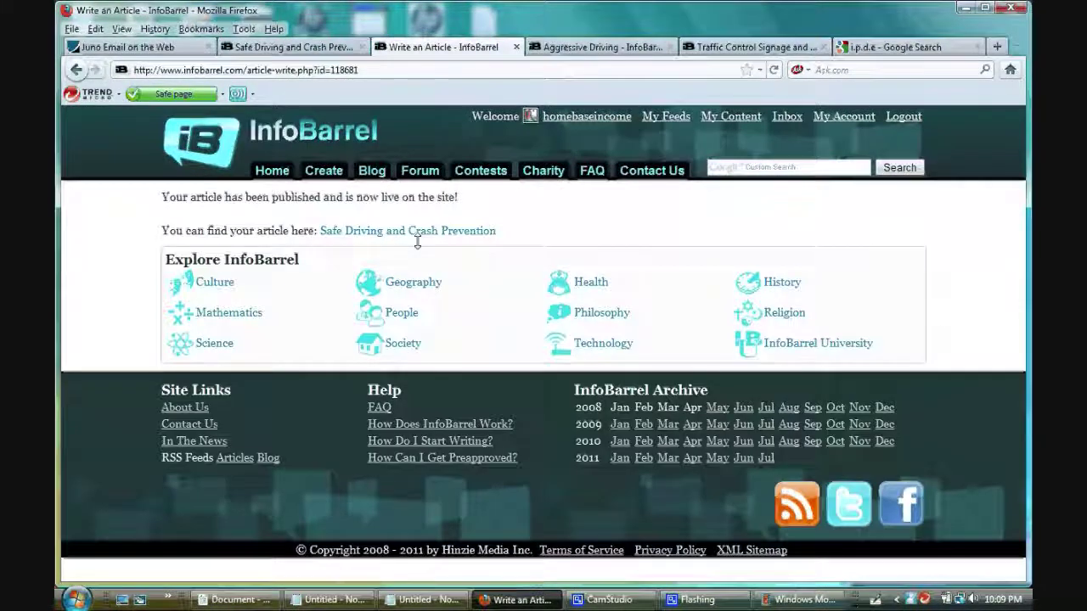
{"action": "left_click", "coordinate": [414, 231]}
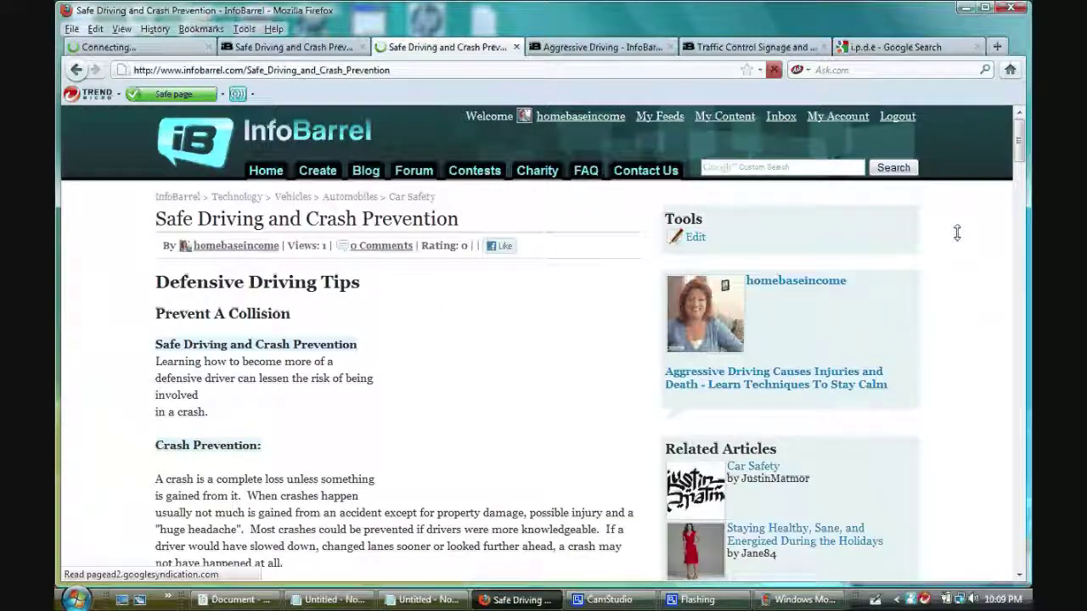
Step: Examine the published article's images, ad placement, section text and speed-versus-time chart
{"action": "scroll", "coordinate": [956, 233], "scroll_direction": "down", "scroll_amount": 2}
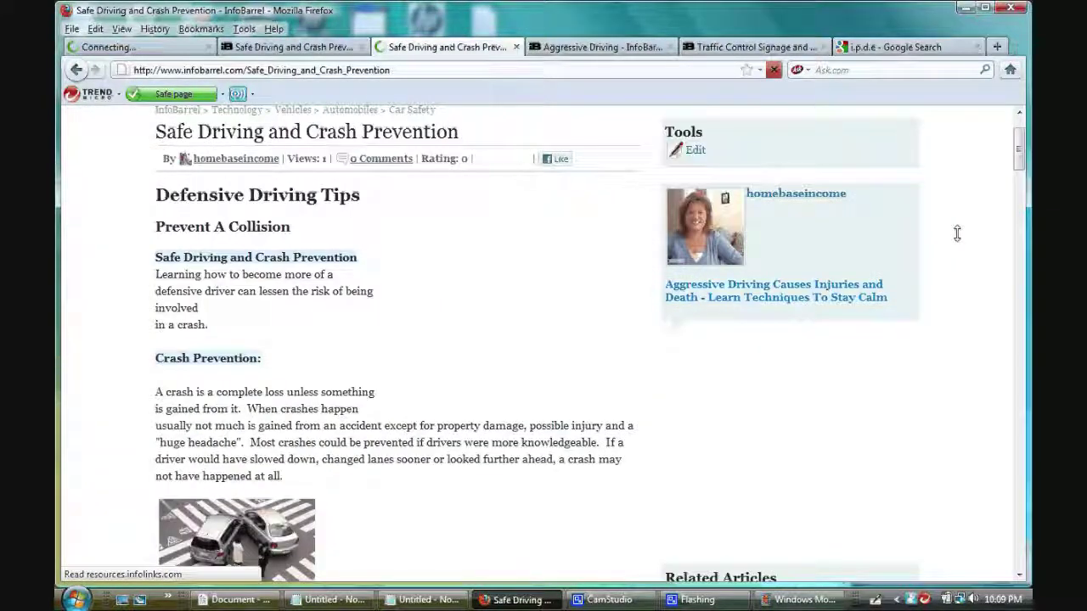
{"action": "scroll", "coordinate": [957, 233], "scroll_direction": "down", "scroll_amount": 10}
{"action": "scroll", "coordinate": [957, 243], "scroll_direction": "down", "scroll_amount": 8}
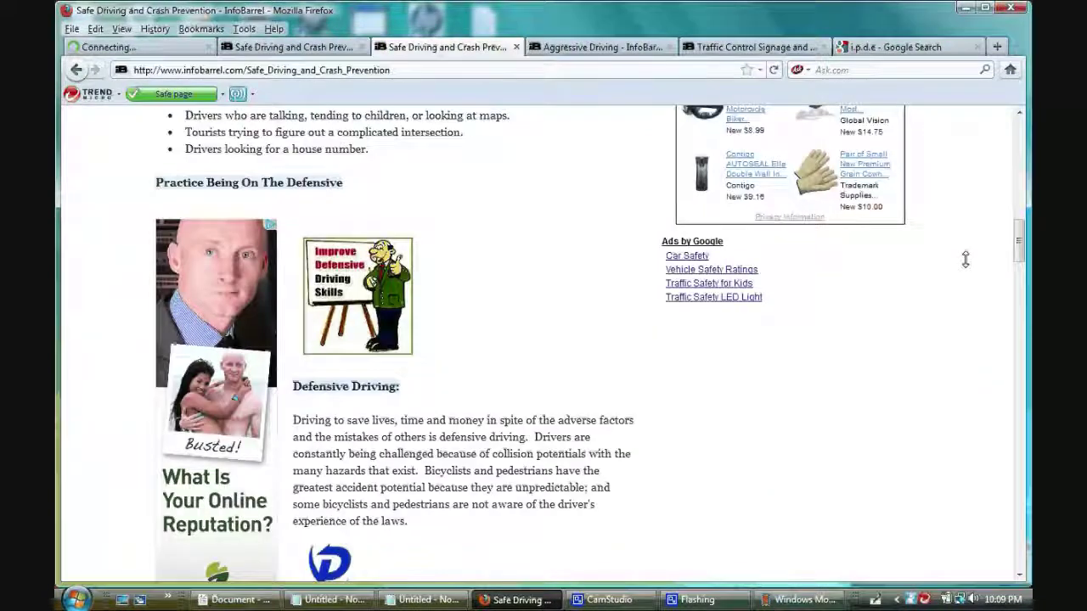
{"action": "scroll", "coordinate": [965, 259], "scroll_direction": "down", "scroll_amount": 6}
{"action": "scroll", "coordinate": [964, 263], "scroll_direction": "down", "scroll_amount": 3}
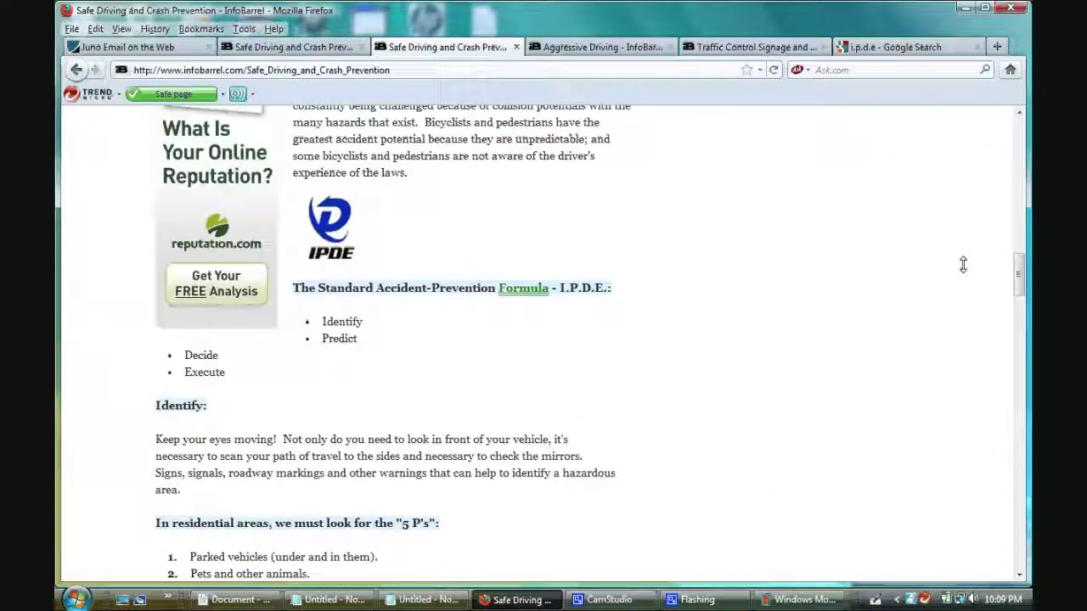
{"action": "scroll", "coordinate": [963, 263], "scroll_direction": "down", "scroll_amount": 2}
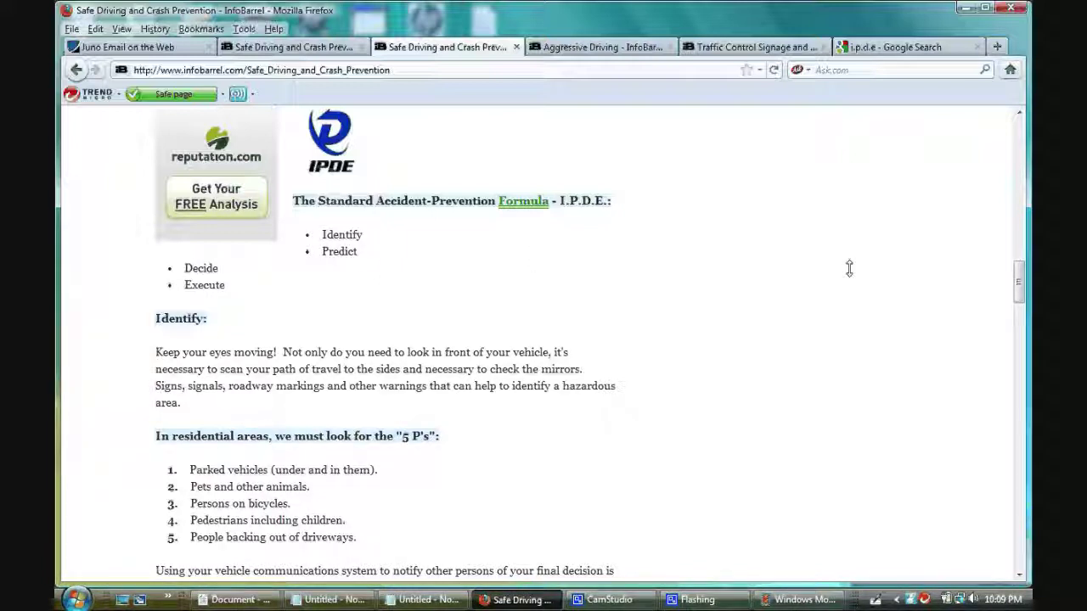
{"action": "scroll", "coordinate": [856, 314], "scroll_direction": "up", "scroll_amount": 4}
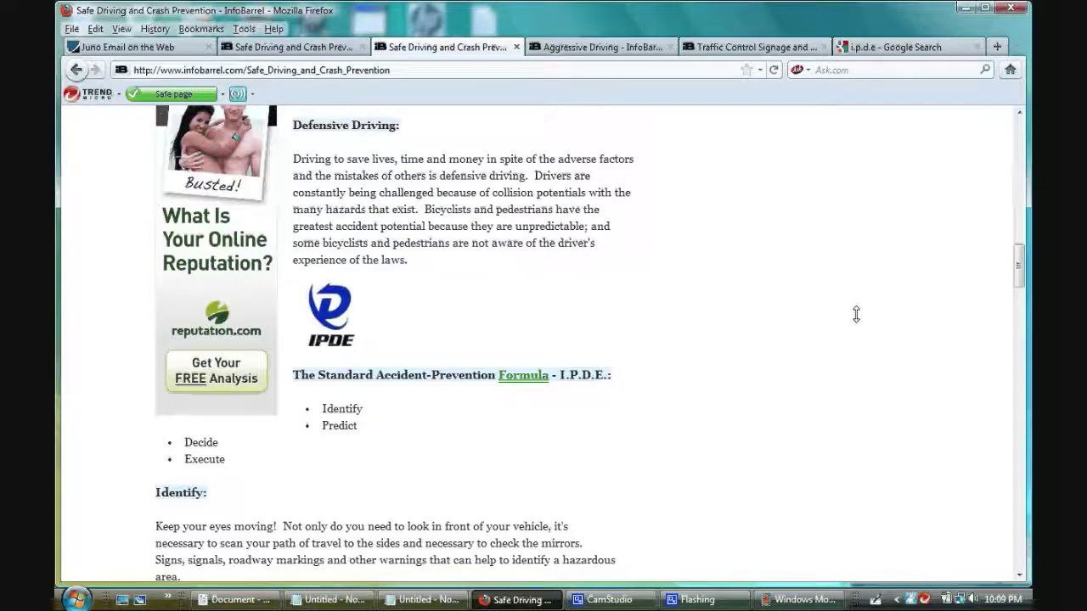
{"action": "scroll", "coordinate": [856, 314], "scroll_direction": "down", "scroll_amount": 12}
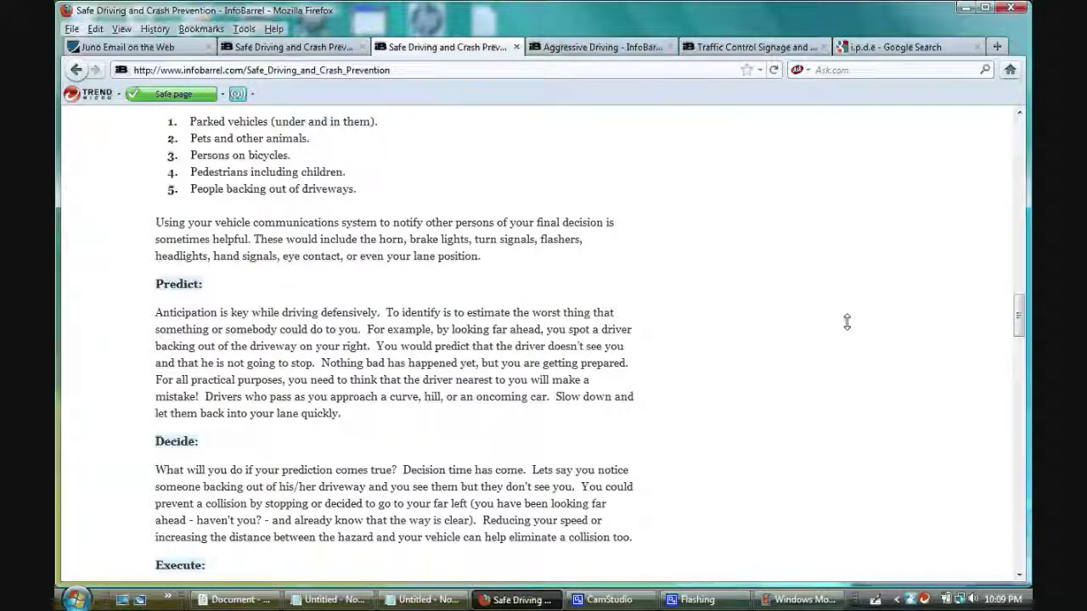
{"action": "scroll", "coordinate": [847, 322], "scroll_direction": "down", "scroll_amount": 12}
{"action": "scroll", "coordinate": [844, 329], "scroll_direction": "down", "scroll_amount": 8}
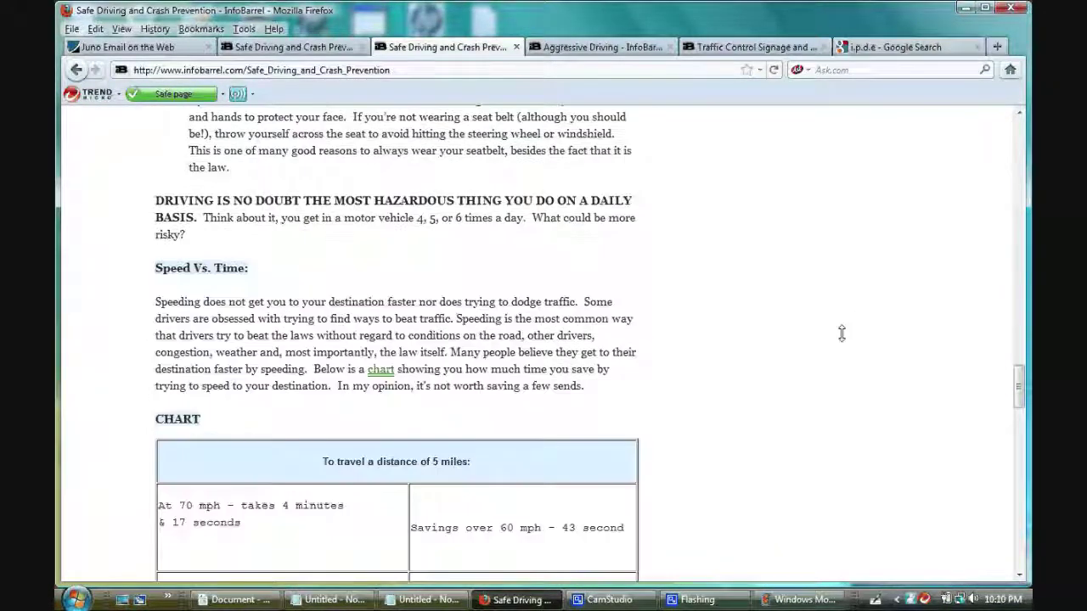
{"action": "scroll", "coordinate": [840, 332], "scroll_direction": "down", "scroll_amount": 3}
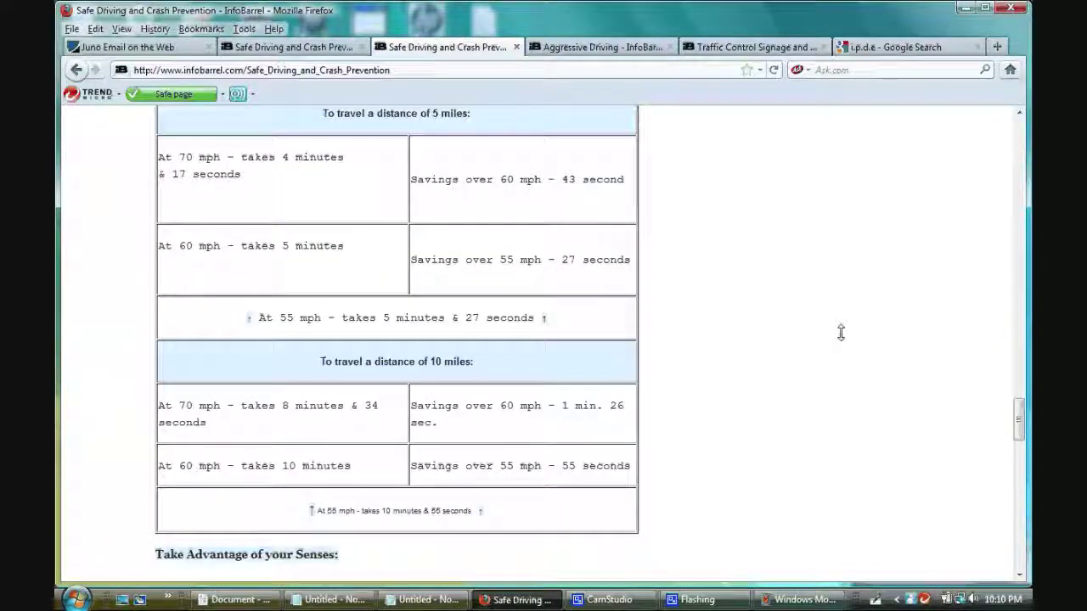